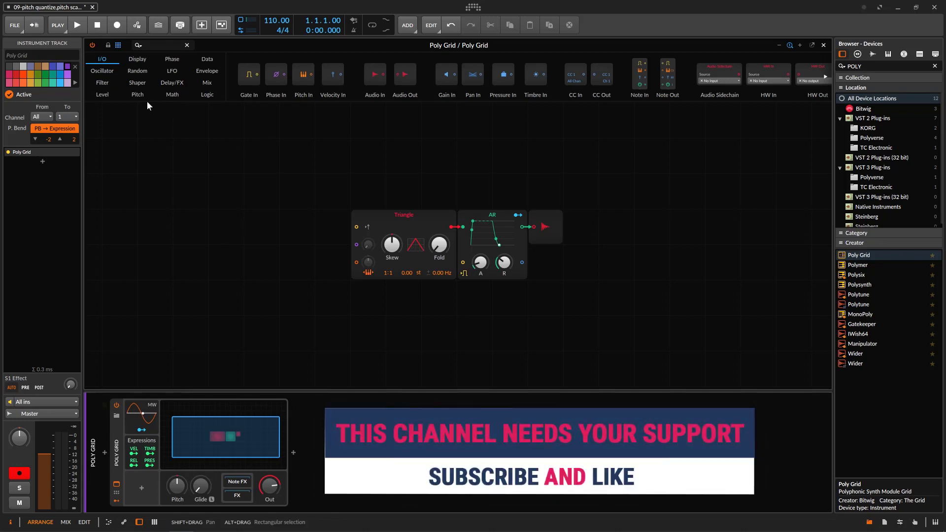
Step: Replace the Triangle oscillator with a Sine oscillator and adjust the device's output level
left_click(136, 95)
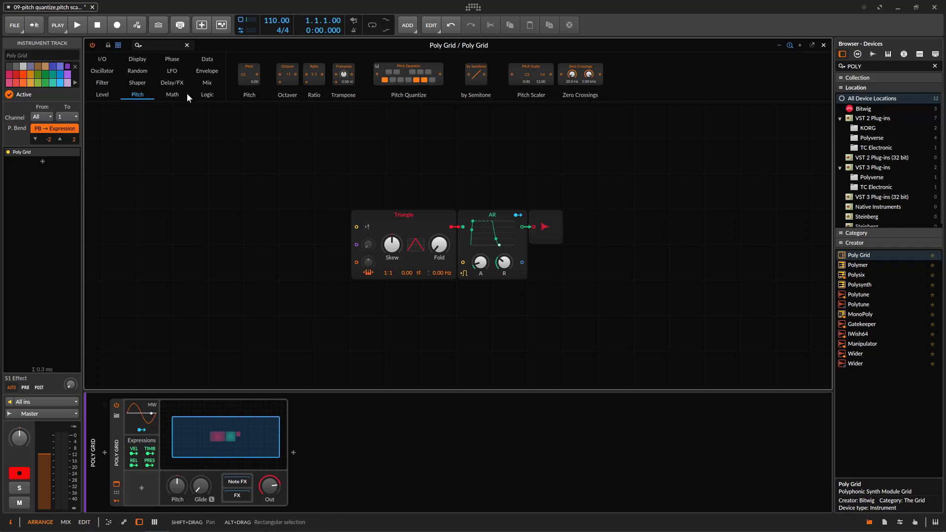
left_click(108, 72)
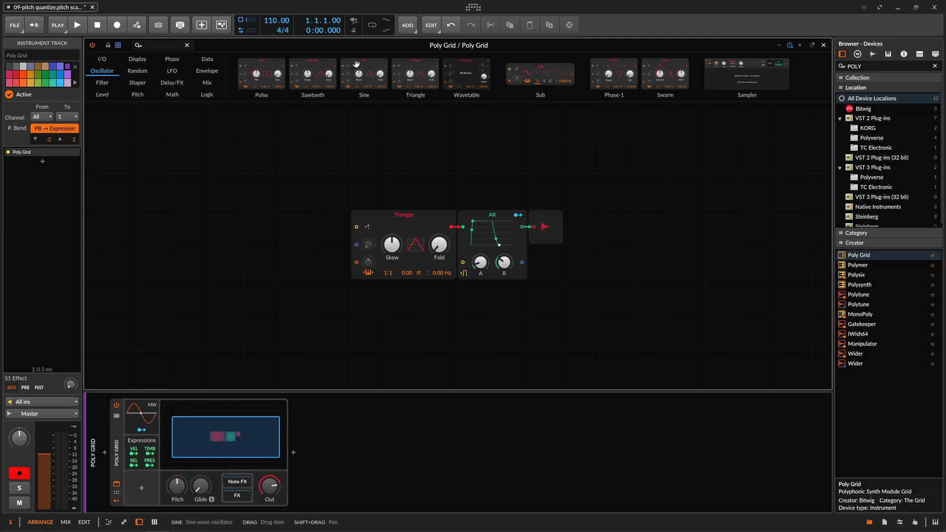
left_click_drag(353, 63, 381, 223)
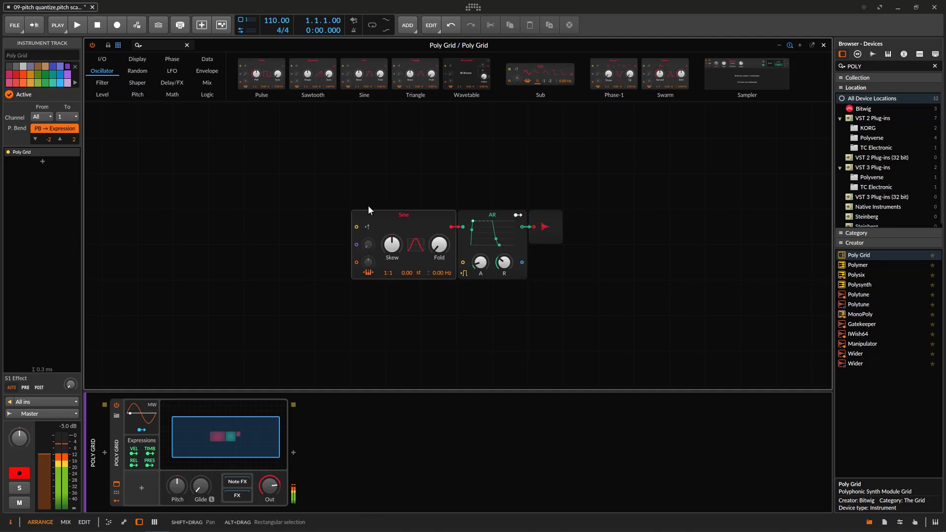
left_click_drag(269, 495, 265, 485)
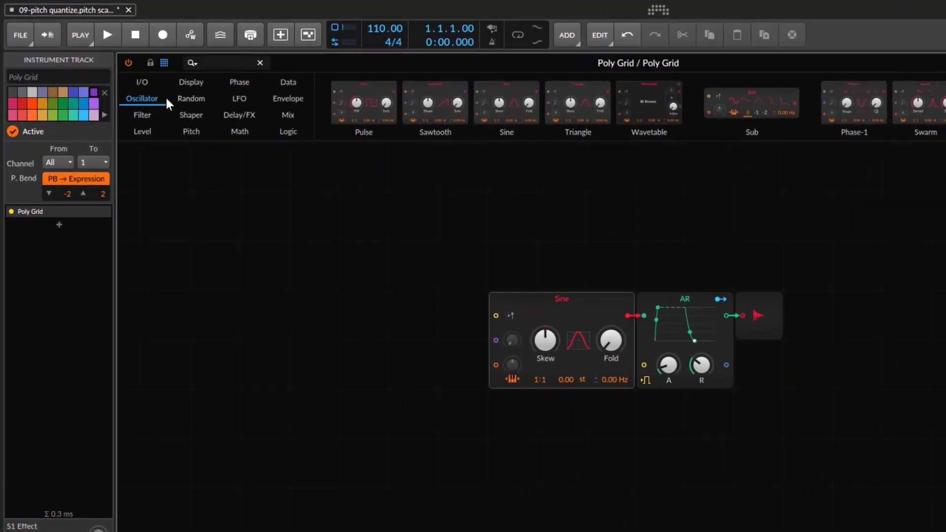
Step: Add an LFO module directly before the Sine oscillator and connect its signal output to the oscillator's pitch input
left_click(239, 98)
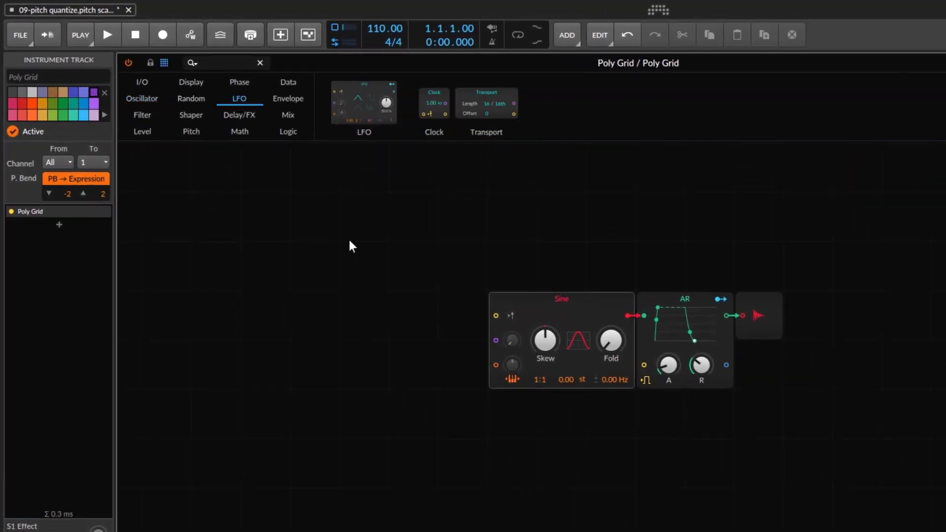
left_click(513, 379)
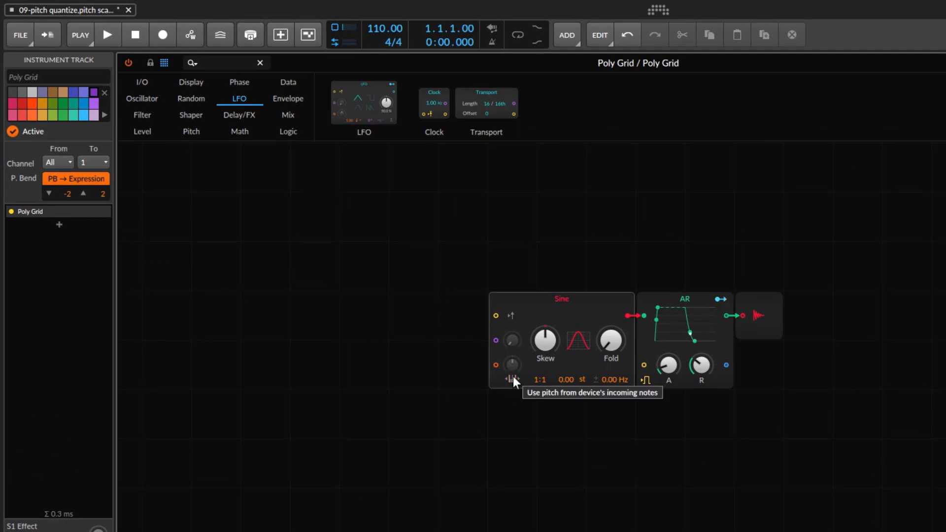
left_click_drag(366, 101, 434, 330)
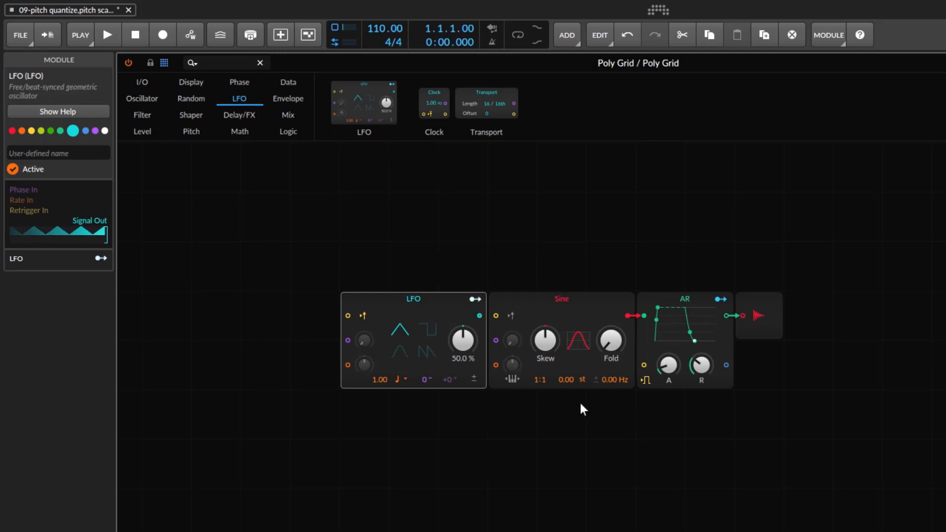
left_click_drag(481, 317, 496, 367)
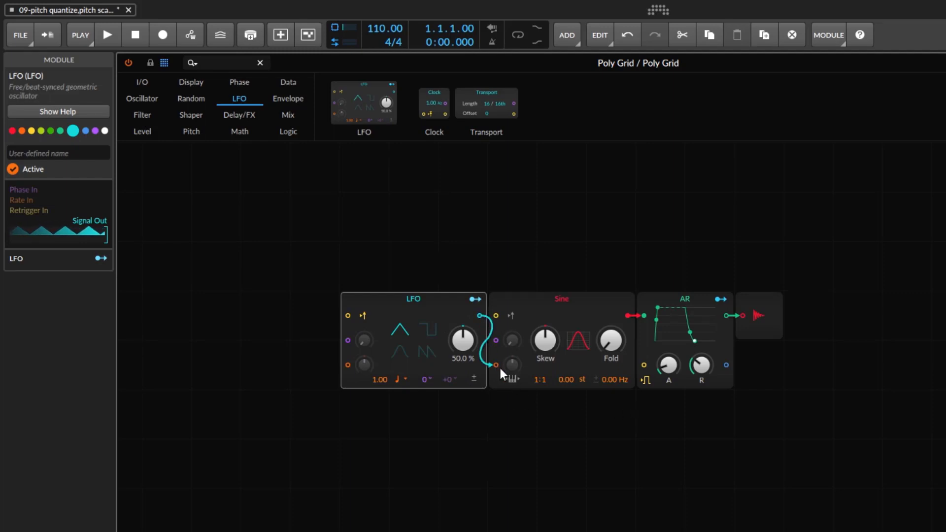
Step: Set the Sine oscillator's pitch modulation amount to 12 st
left_click(511, 365)
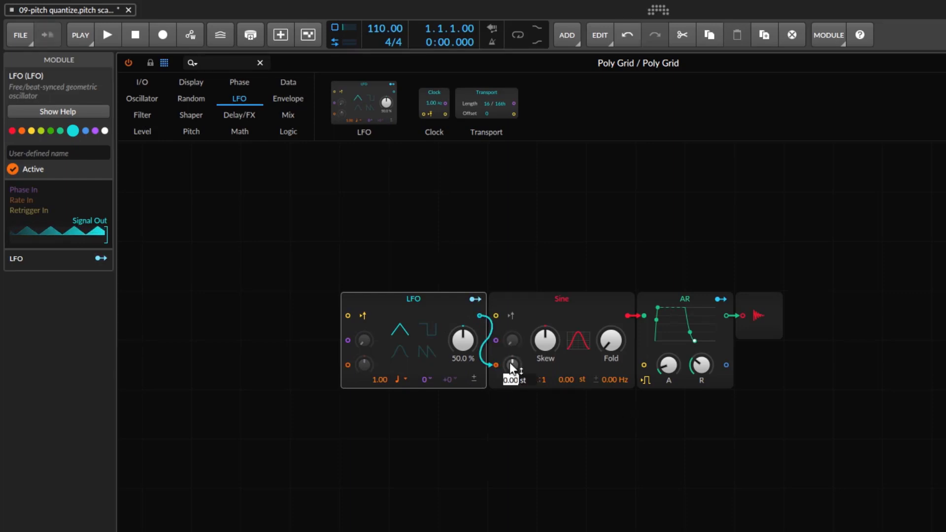
type("12")
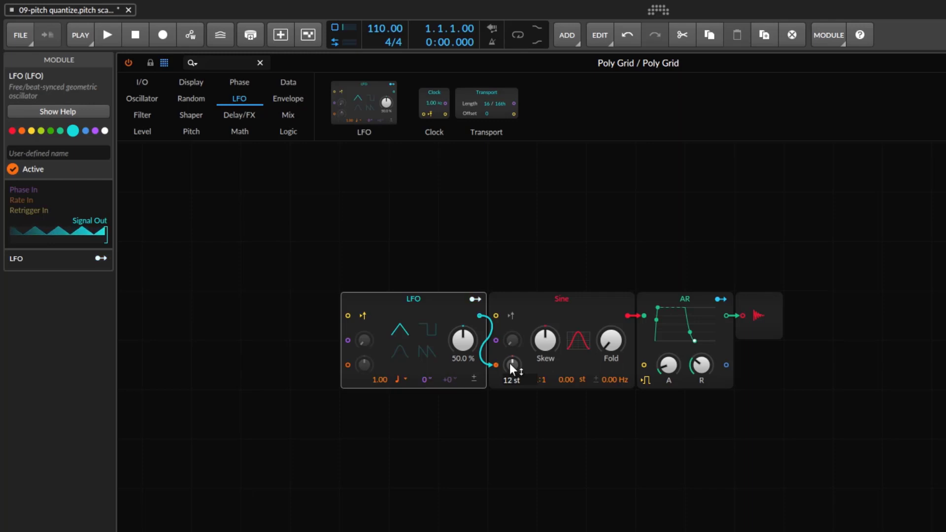
key("Return")
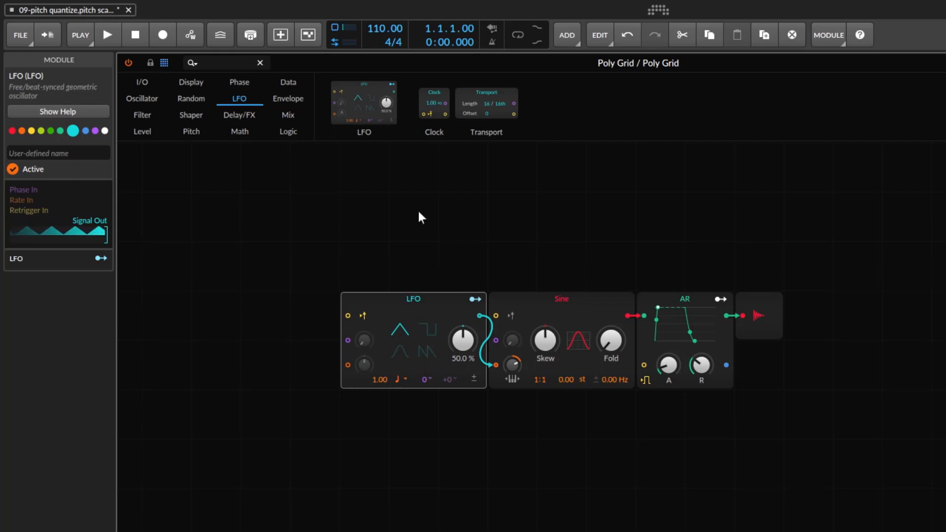
Step: Add a wide Oscilloscope above the Sine module, feed its first input from the LFO output, and use Slow mode
left_click(192, 83)
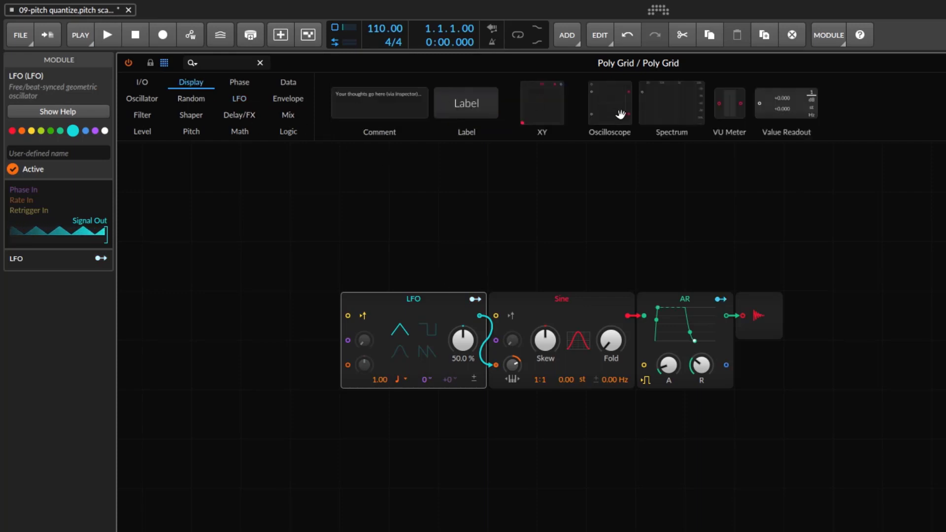
left_click_drag(619, 112, 506, 233)
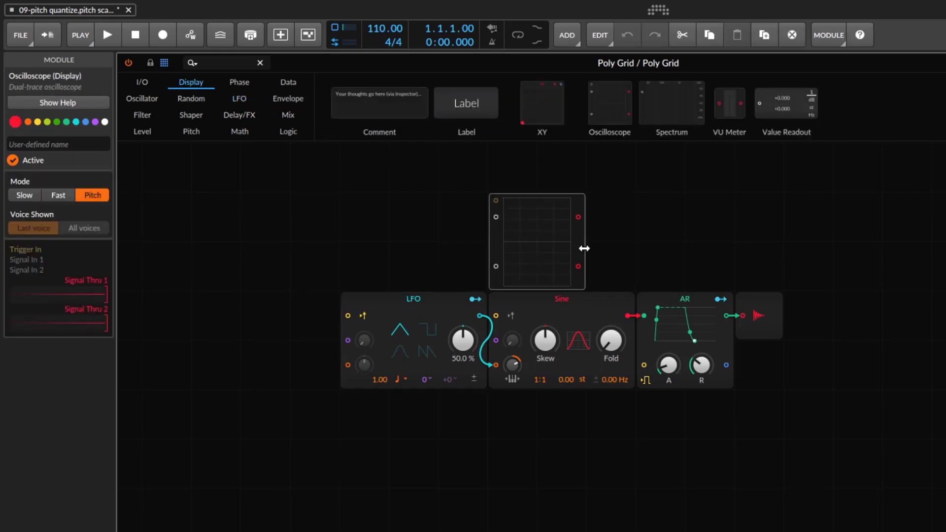
left_click_drag(580, 249, 926, 249)
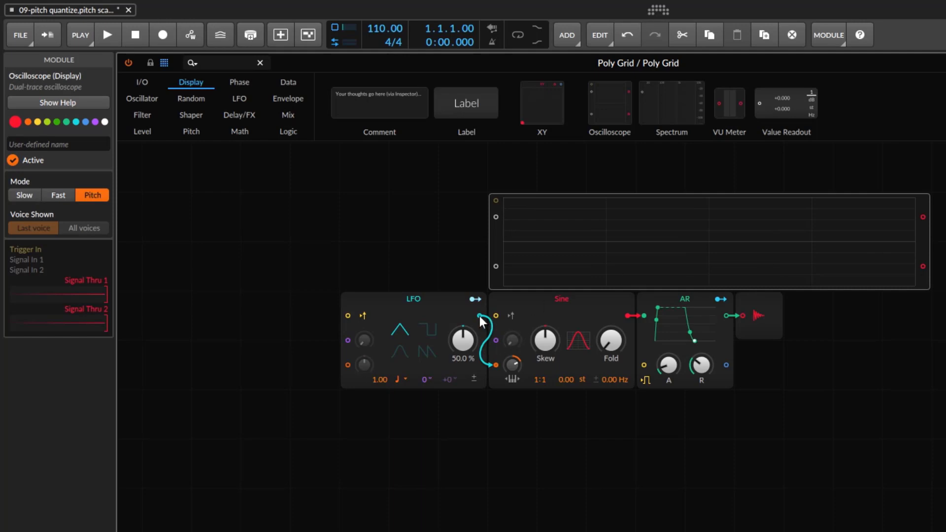
mouse_move(481, 317)
left_mouse_down()
mouse_move(471, 207)
mouse_move(496, 217)
left_mouse_up()
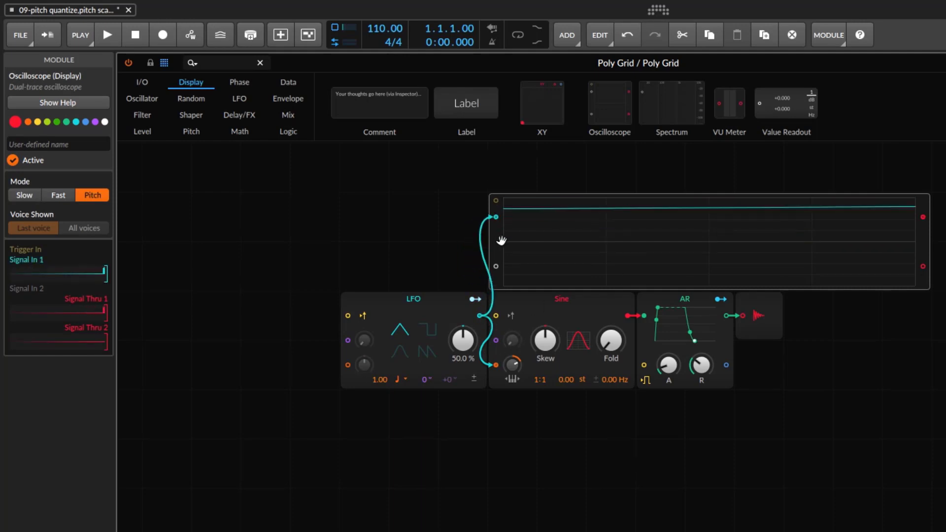
left_click(24, 195)
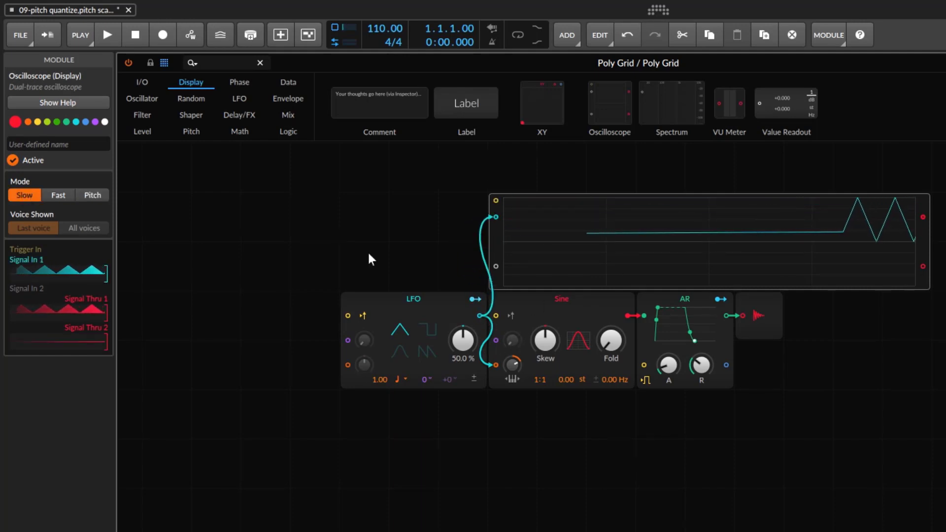
Step: Change the LFO shape to a sine wave and its rate unit to Bar
left_click(402, 351)
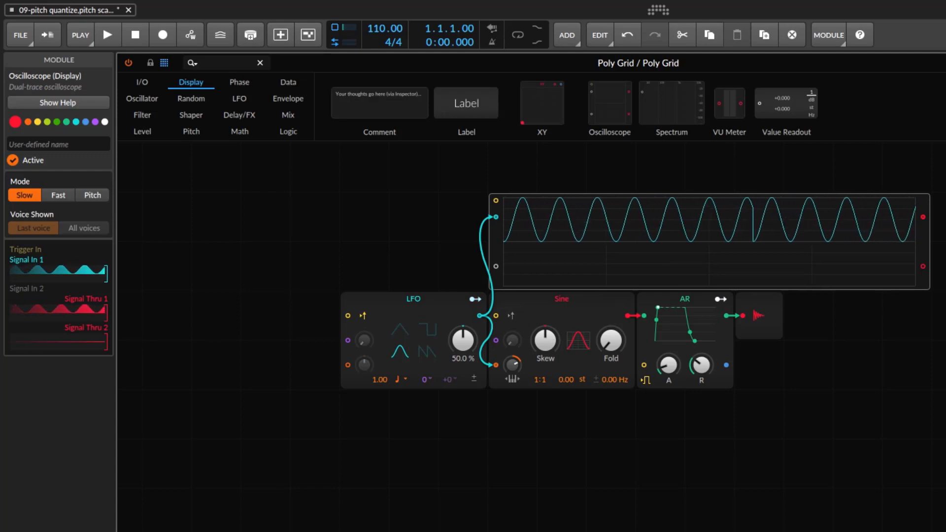
left_click(404, 383)
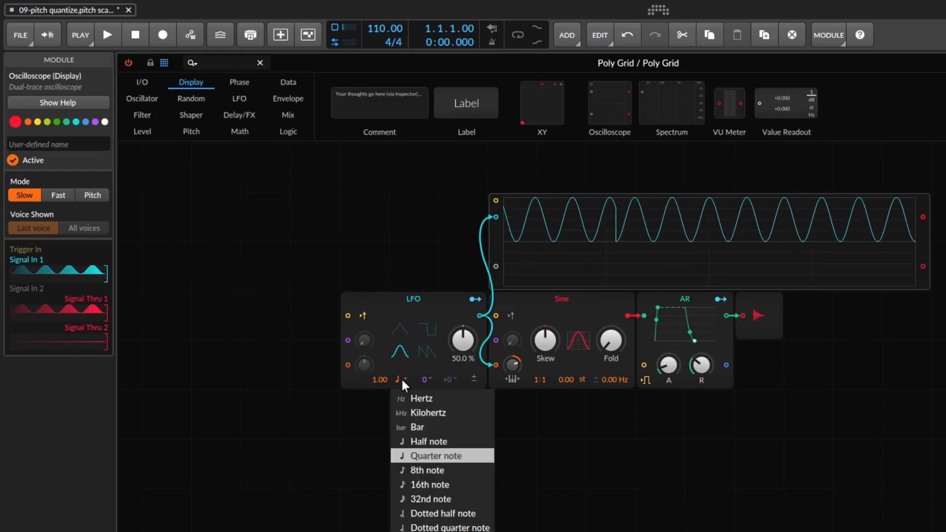
left_click(437, 425)
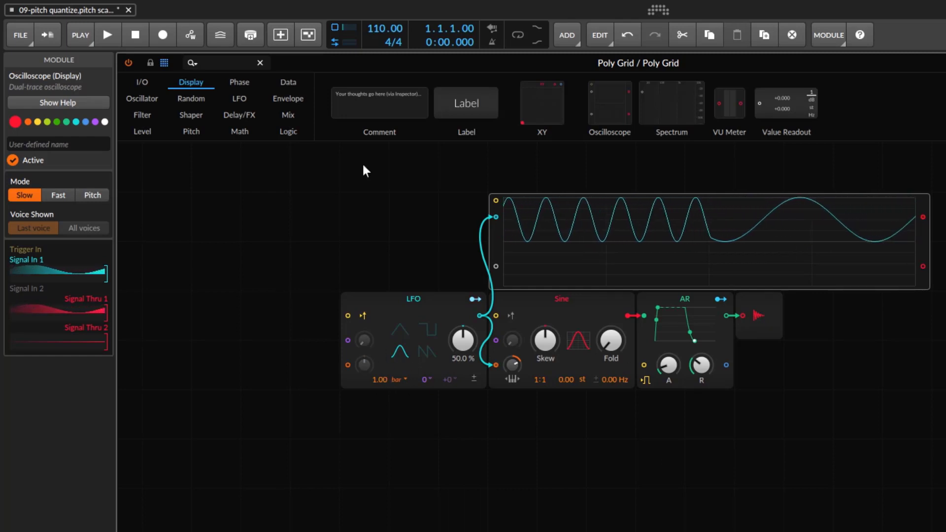
Step: Extend the Oscilloscope's left edge by one grid column so it reaches over the LFO module
left_click(191, 131)
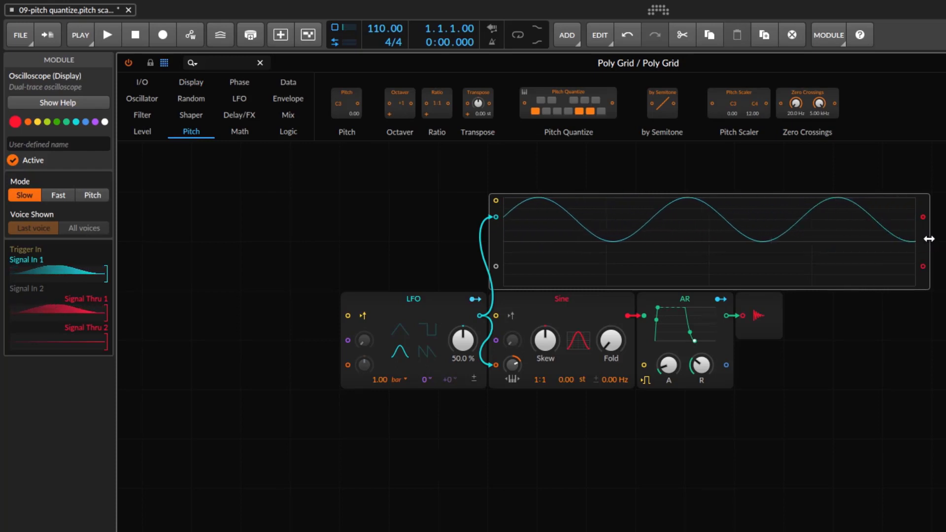
left_click(930, 239)
left_click(929, 241)
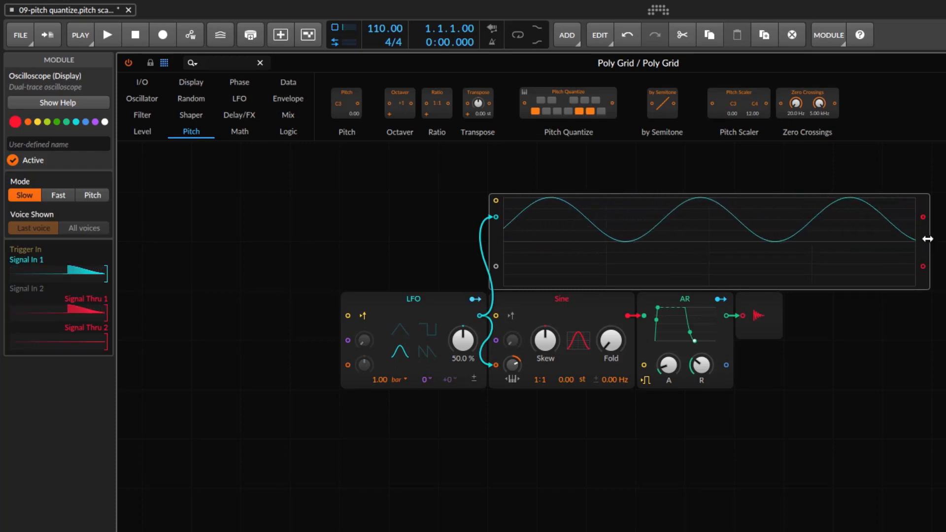
left_click_drag(490, 241, 443, 244)
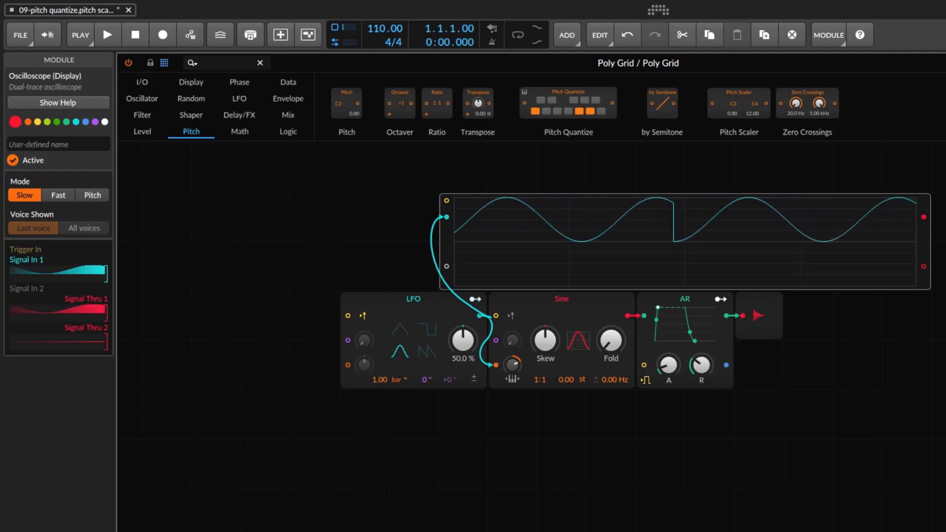
Step: Enter 12 st again as the Sine oscillator's pitch modulation amount and set the LFO rate to 5.00 bars
double_click(516, 365)
type("12")
key("Return")
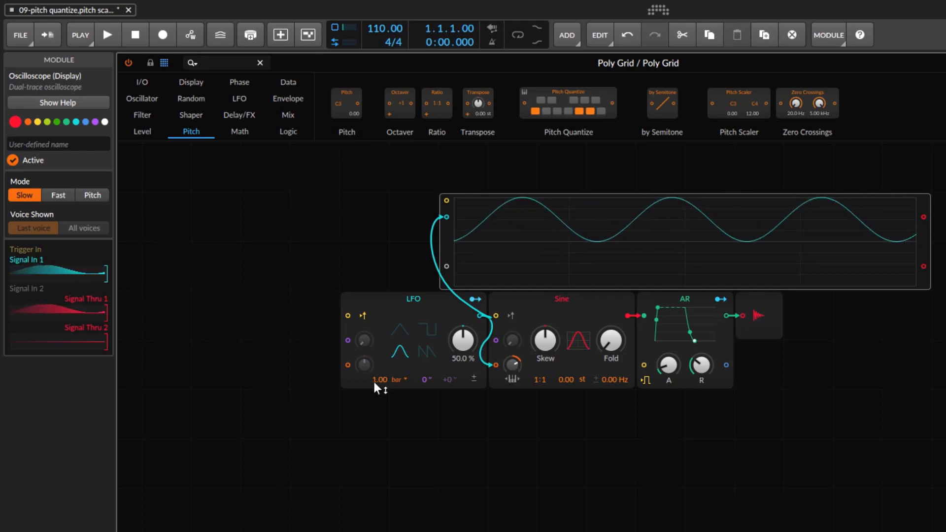
left_click_drag(376, 383, 376, 362)
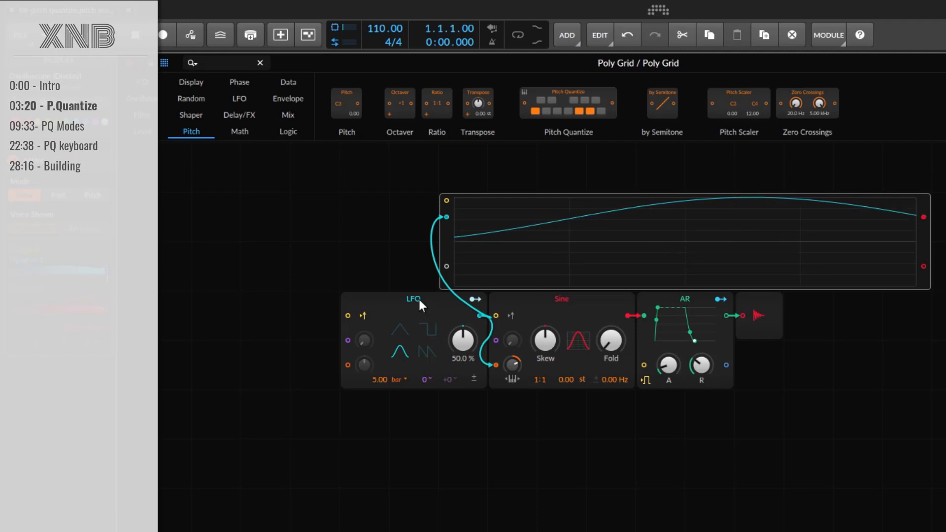
Step: Move the LFO away from the Sine module and insert a Pitch Quantize module in the gap, on the LFO's signal path
left_click_drag(418, 299, 271, 300)
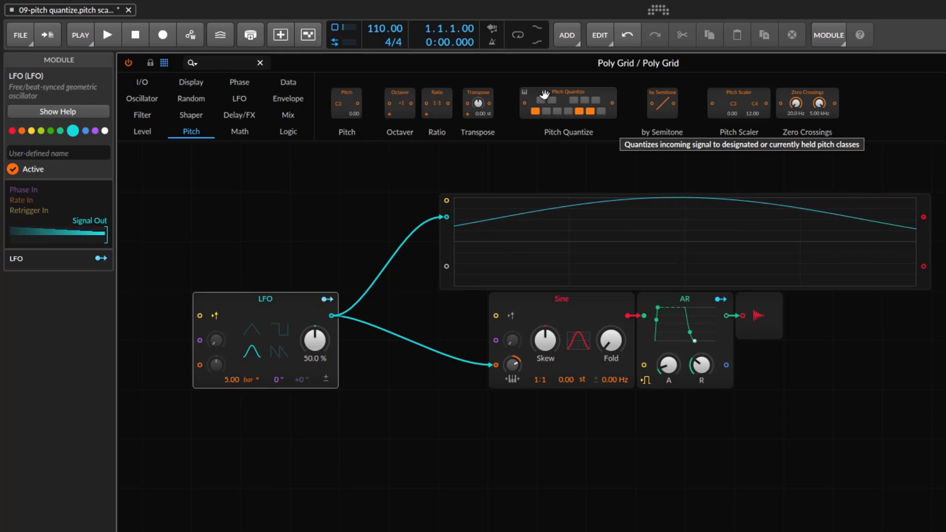
left_click_drag(545, 93, 331, 316)
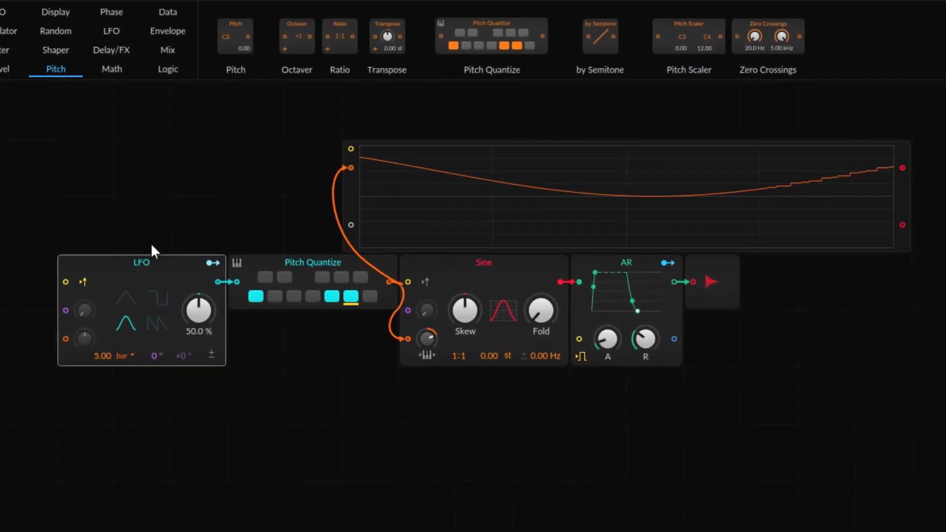
left_click_drag(151, 245, 318, 323)
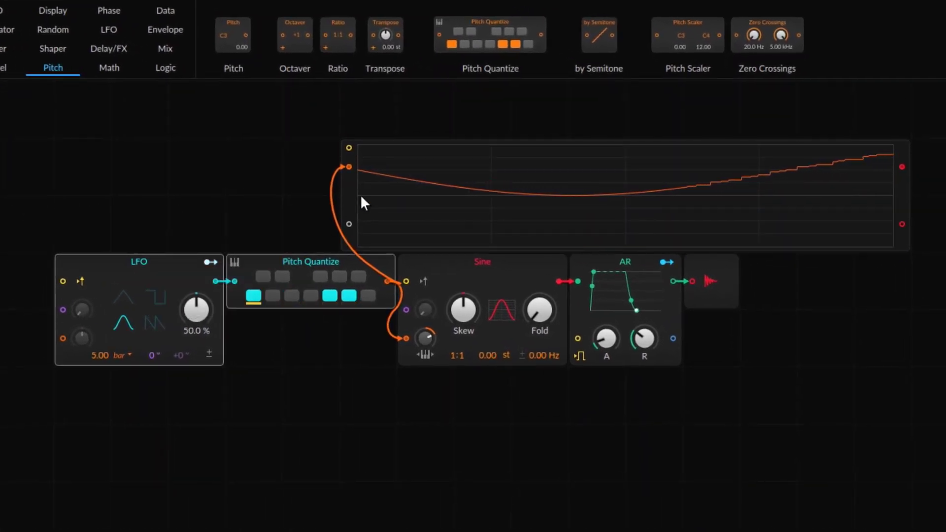
Step: Shift the Oscilloscope one grid column to the right and leave only the C key enabled in Pitch Quantize
left_click_drag(355, 194, 407, 176)
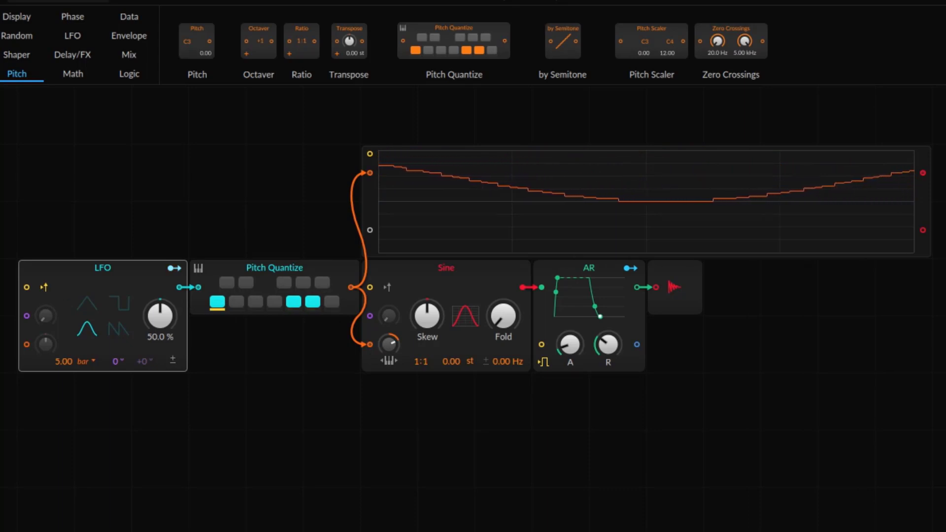
left_click(309, 302)
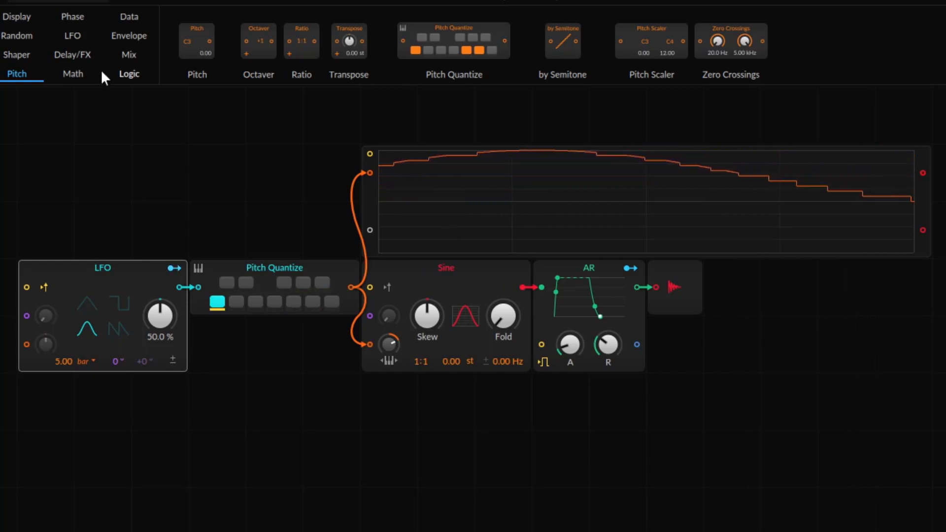
Step: Add a Value Readout above Pitch Quantize, connect the LFO output to it, and display its values in semitones (st)
left_click(16, 19)
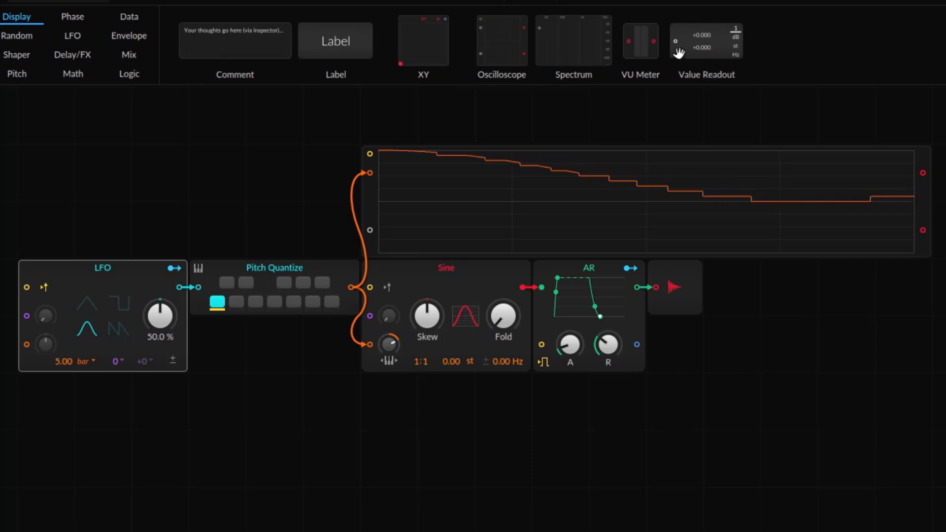
left_click_drag(701, 54, 245, 154)
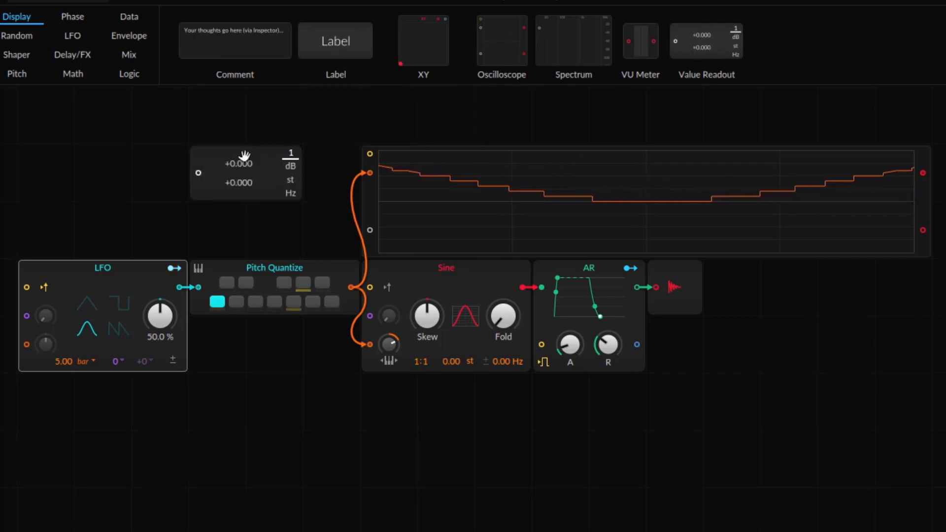
left_click_drag(179, 287, 198, 174)
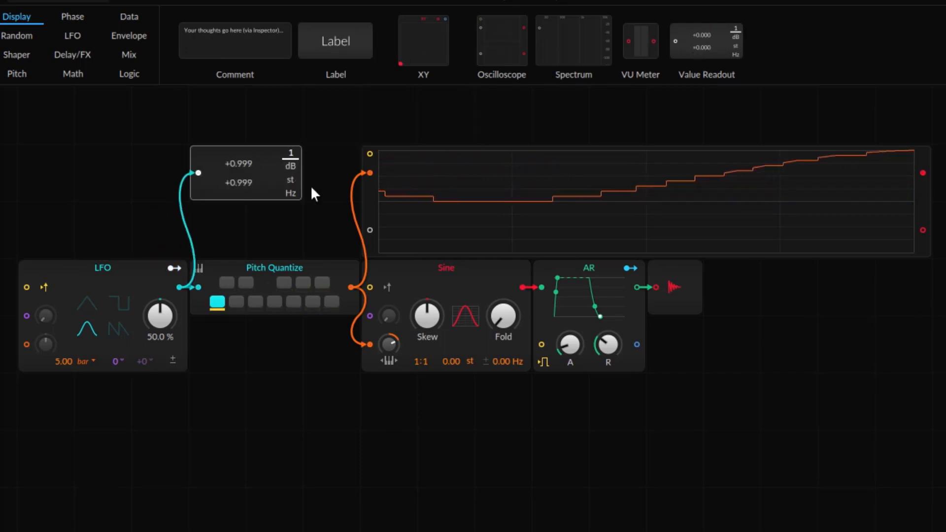
left_click(288, 180)
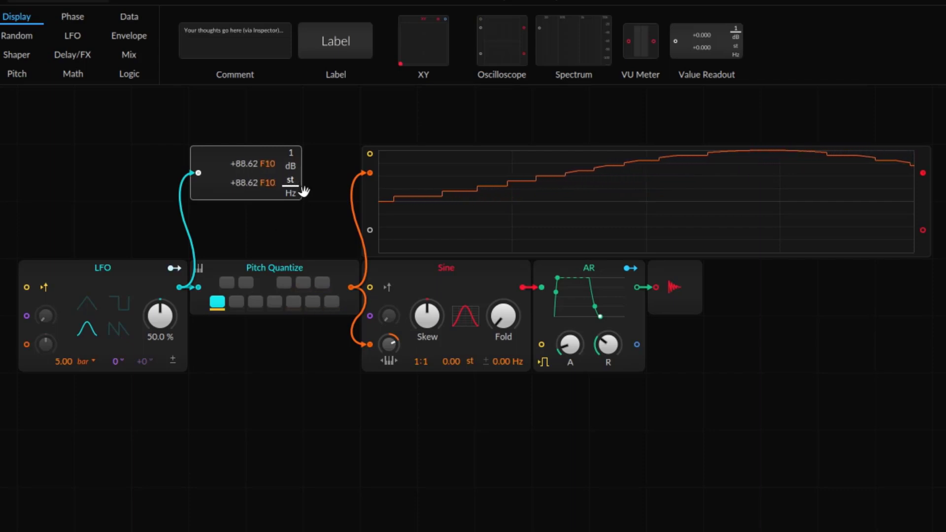
Step: Slow the LFO rate to 28.00 bars and switch the Value Readout to Hz
left_click_drag(53, 363, 52, 317)
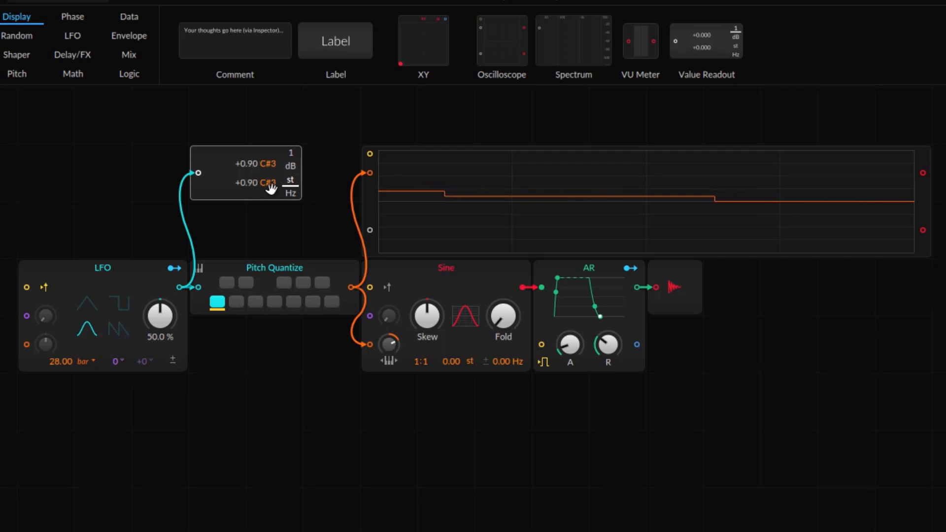
left_click(291, 193)
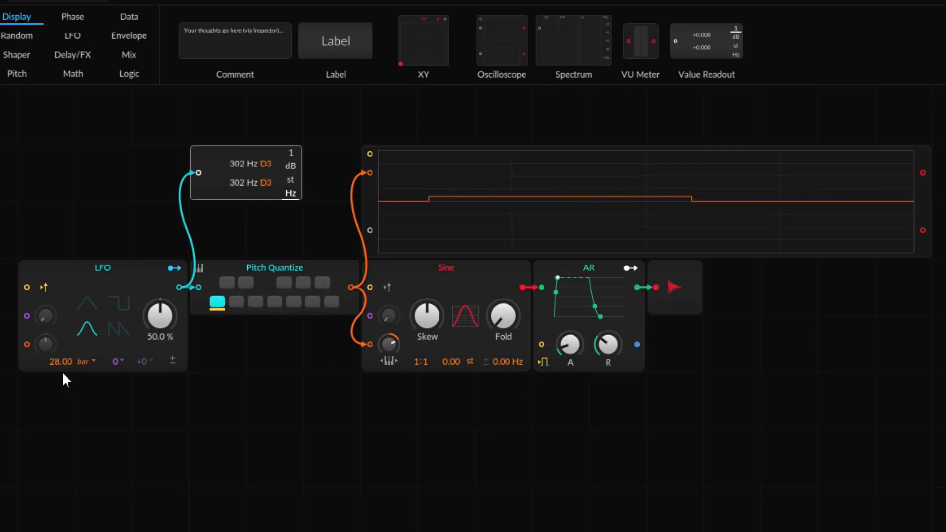
Step: Set the LFO rate to 5.00 bars and feed the Value Readout from the Pitch Quantize output instead of the LFO
left_click_drag(60, 362, 60, 383)
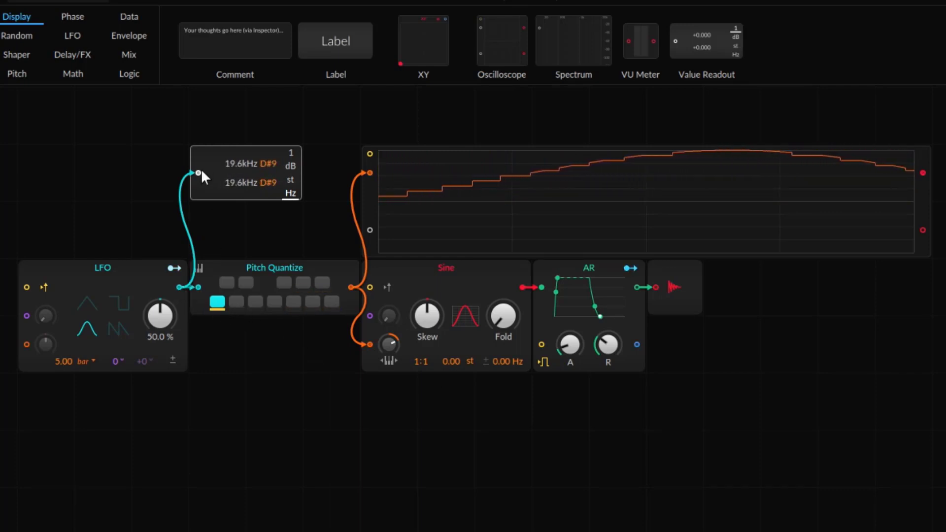
left_click_drag(198, 172, 148, 174)
left_click_drag(351, 286, 198, 173)
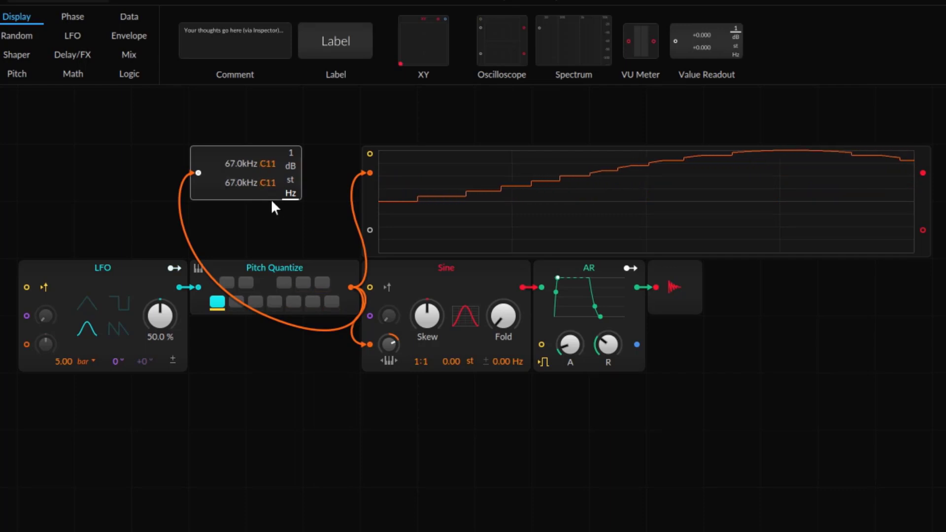
Step: Add a second Oscilloscope above the existing one, match its width, and connect the LFO output to its upper signal input
scroll(840, 422, "up", 2)
scroll(840, 422, "up", 2)
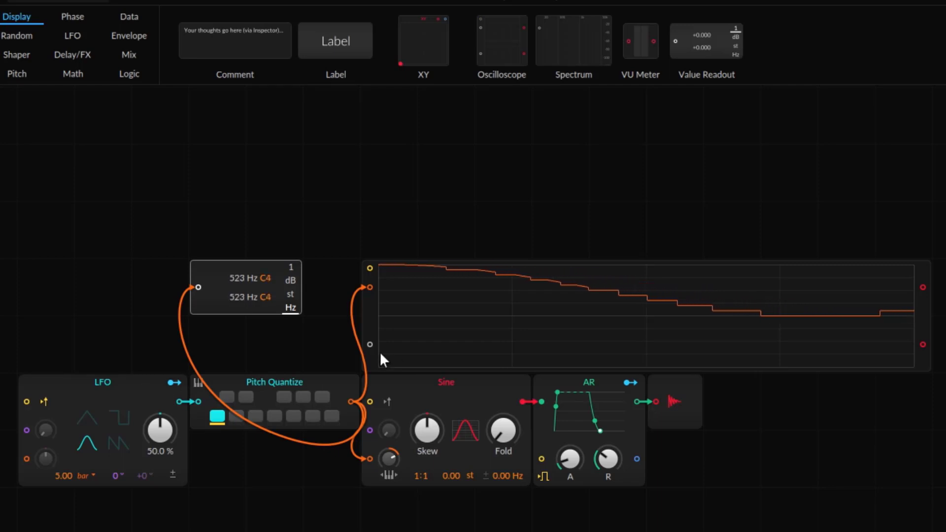
left_click(304, 396)
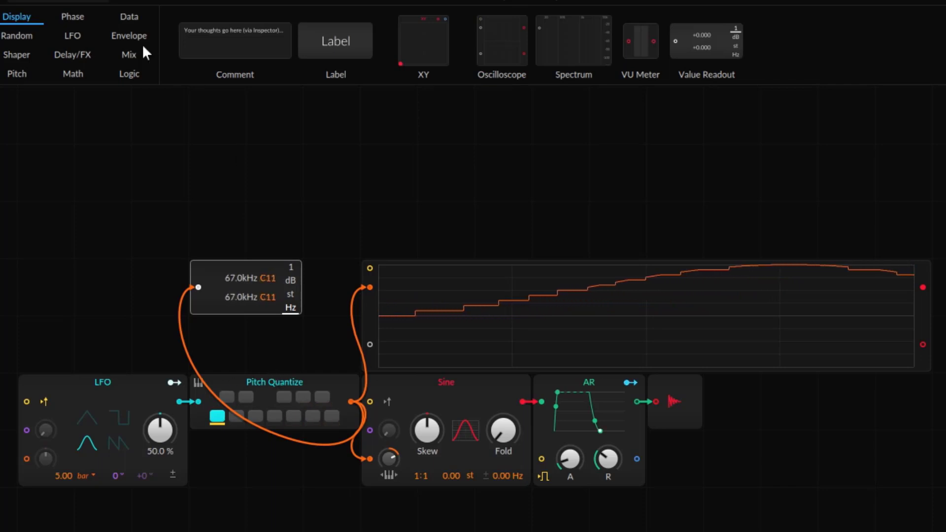
left_click_drag(491, 49, 380, 203)
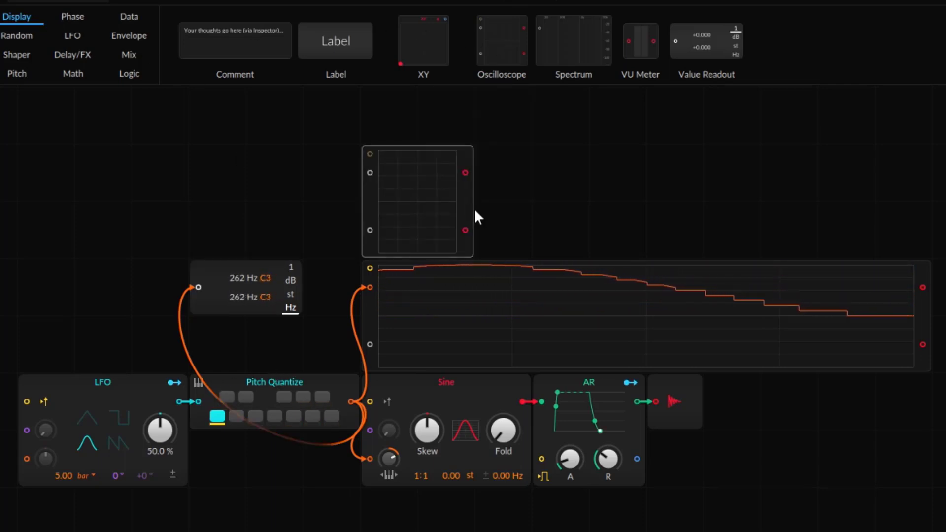
mouse_move(472, 212)
left_mouse_down()
mouse_move(921, 249)
mouse_move(873, 237)
left_mouse_up()
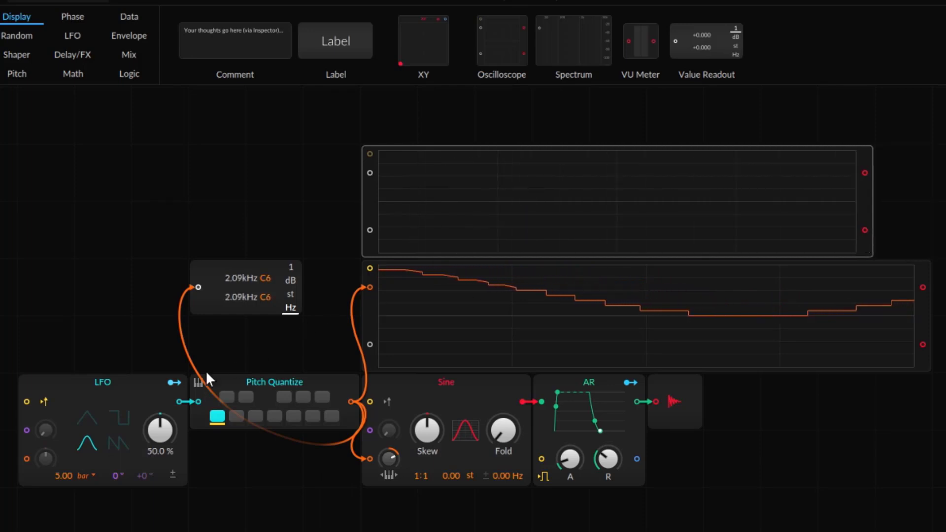
mouse_move(184, 398)
left_mouse_down()
mouse_move(395, 203)
mouse_move(370, 173)
left_mouse_up()
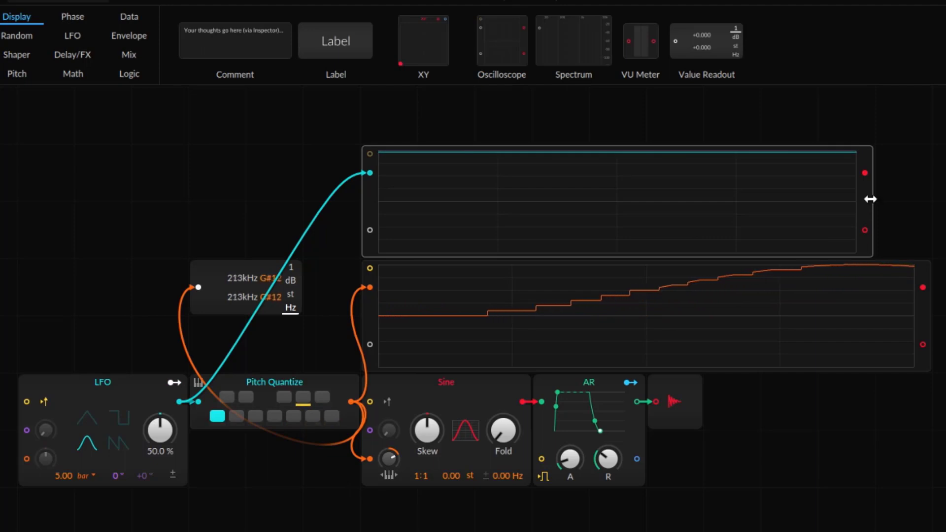
left_click_drag(872, 200, 939, 200)
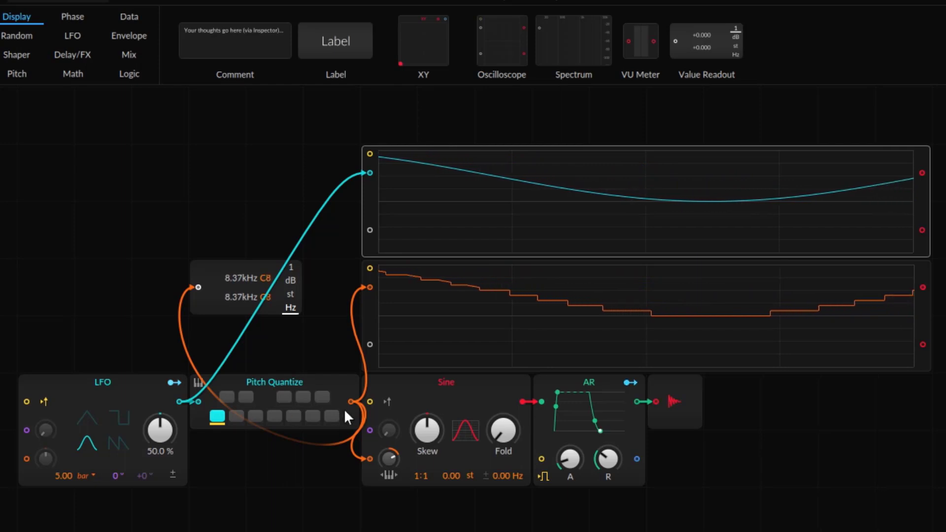
Step: Enable all the remaining keys in Pitch Quantize alongside C so that all twelve notes are active
left_click(230, 397)
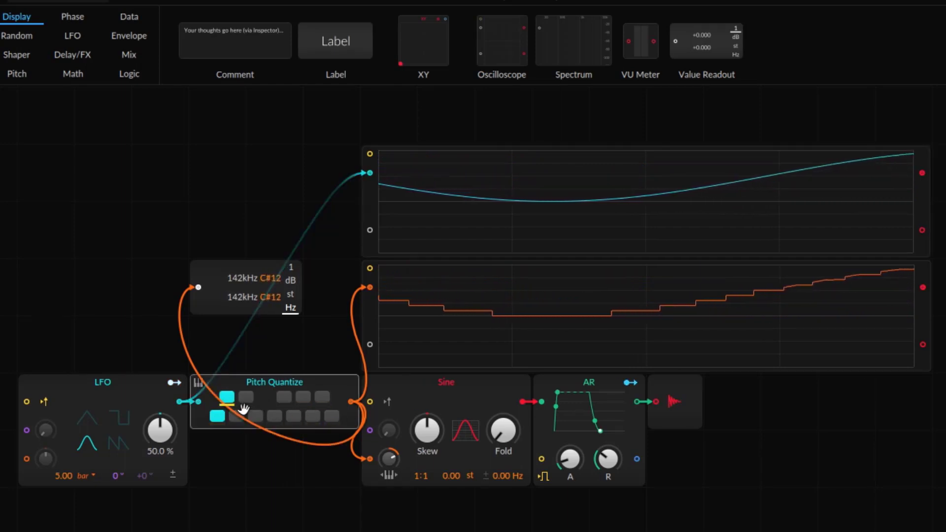
left_click(235, 414)
left_click(246, 396)
left_click(256, 417)
left_click(274, 416)
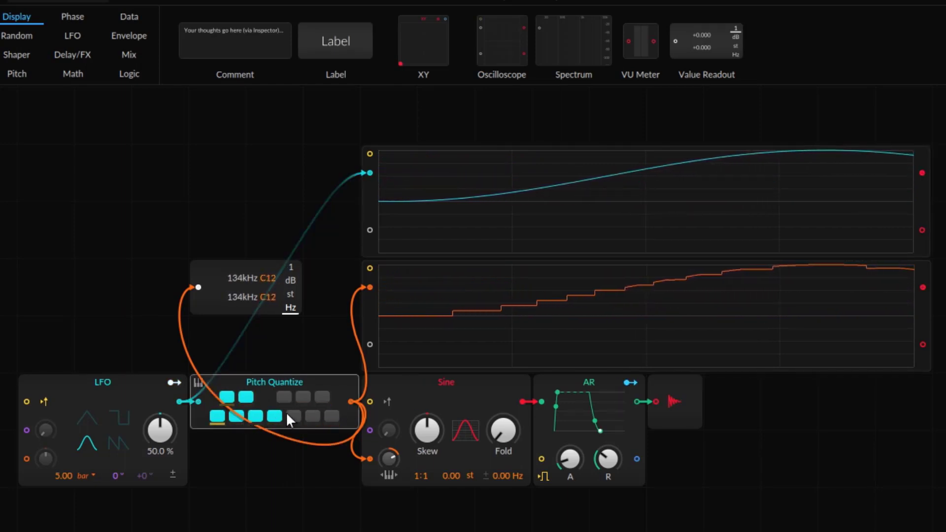
left_click(294, 417)
left_click(312, 416)
left_click(331, 416)
left_click(321, 397)
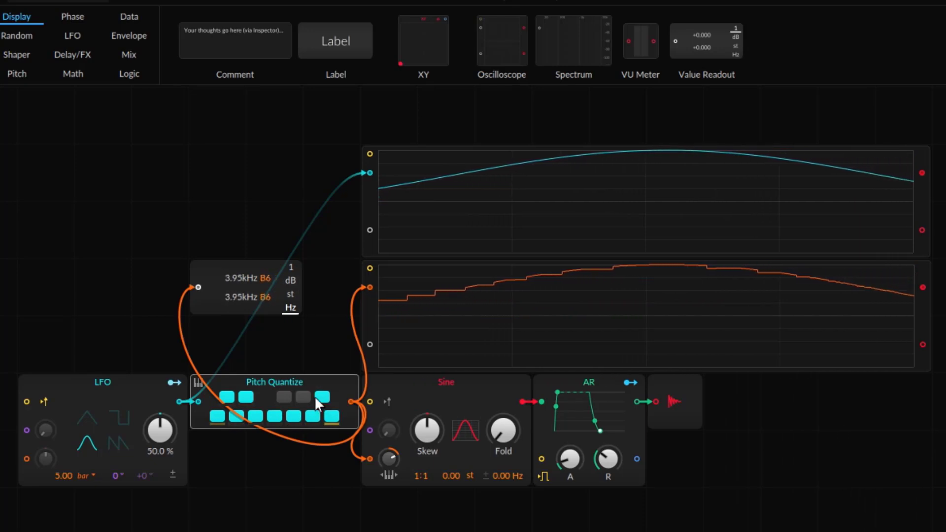
left_click(303, 397)
left_click(283, 397)
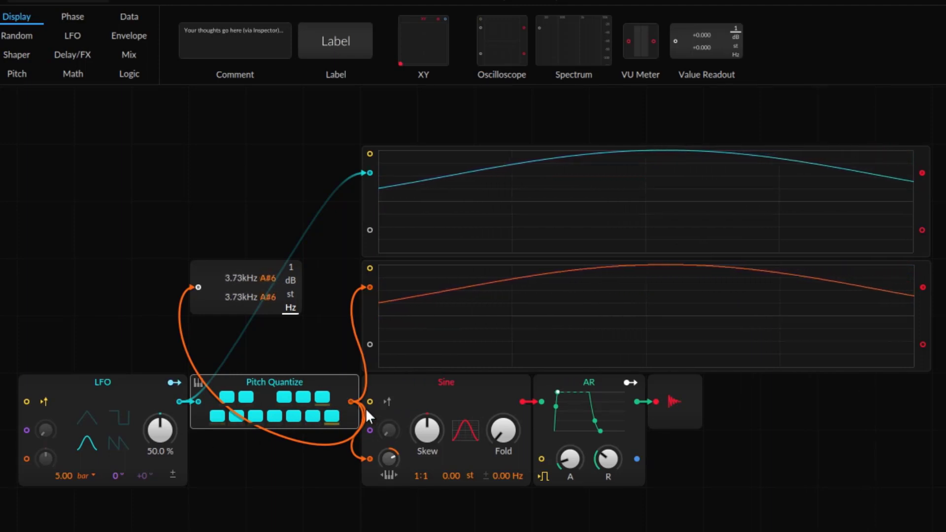
Step: Disable every Pitch Quantize key except C
left_click(236, 414)
left_click(230, 396)
left_click(245, 396)
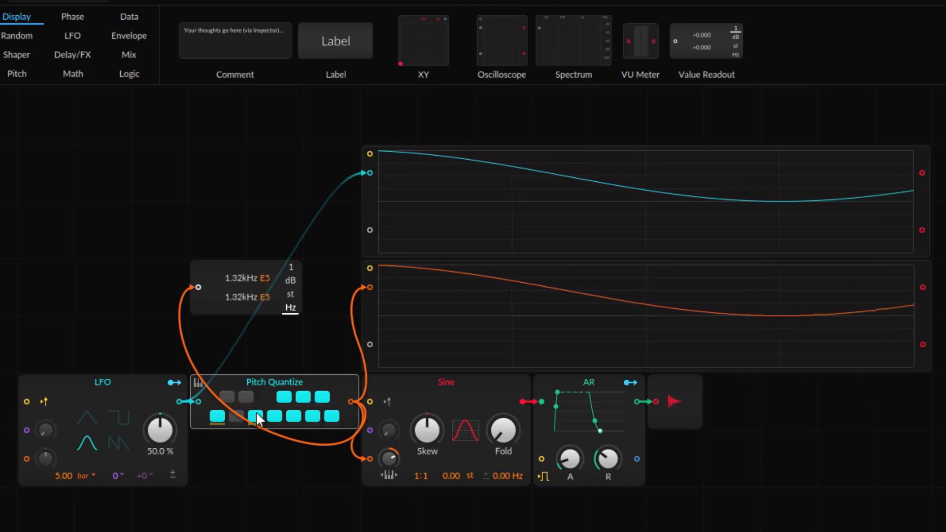
left_click(256, 415)
left_click(271, 416)
left_click(291, 416)
left_click(284, 396)
left_click(305, 395)
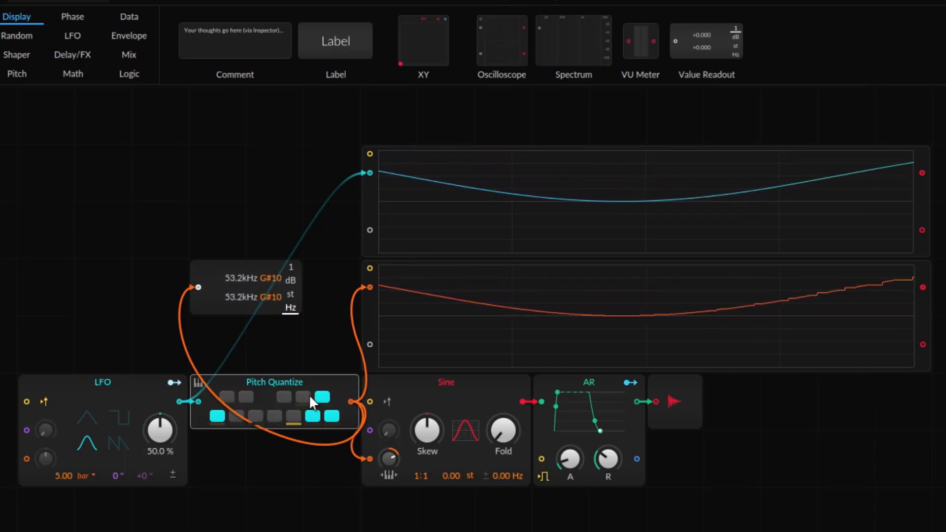
left_click(318, 396)
left_click(310, 416)
left_click(330, 416)
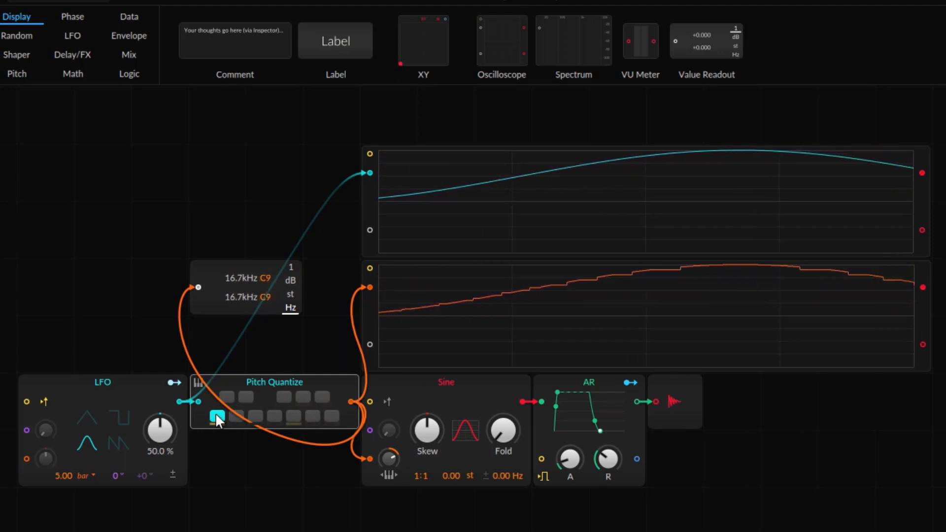
Step: Enable D# and G alongside C in Pitch Quantize, and replace G with F
left_click(245, 397)
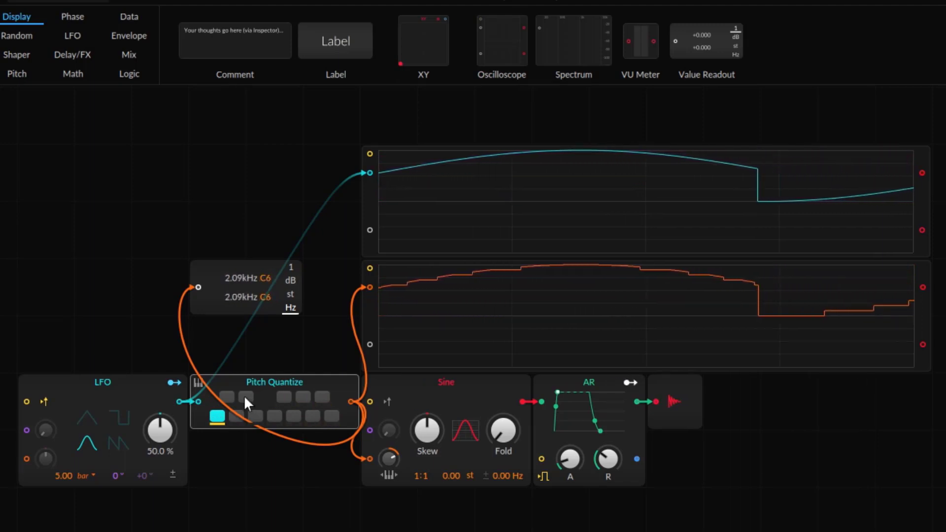
left_click(294, 416)
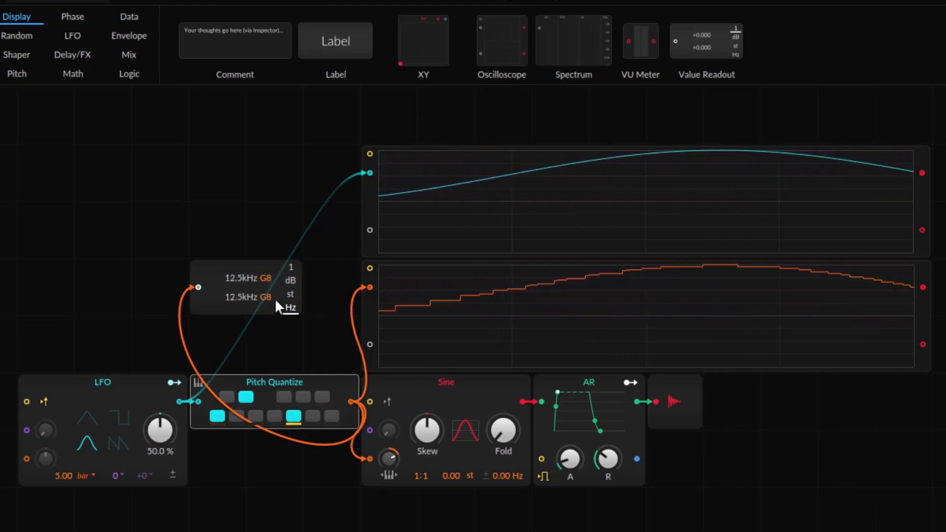
left_click(292, 416)
left_click(275, 416)
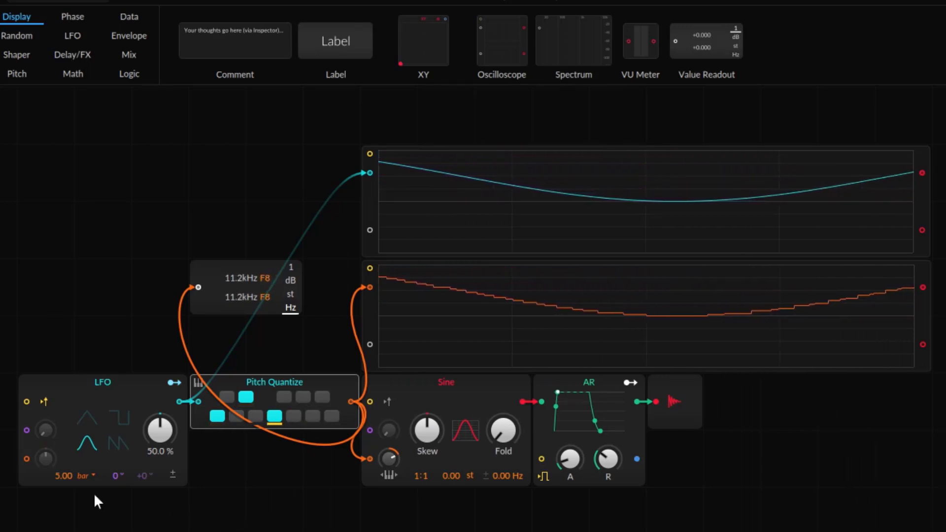
Step: Set the LFO rate to 2.00 bars and raise the Sine module's pitch modulation amount
mouse_move(58, 475)
left_mouse_down()
mouse_move(59, 505)
mouse_move(58, 493)
left_mouse_up()
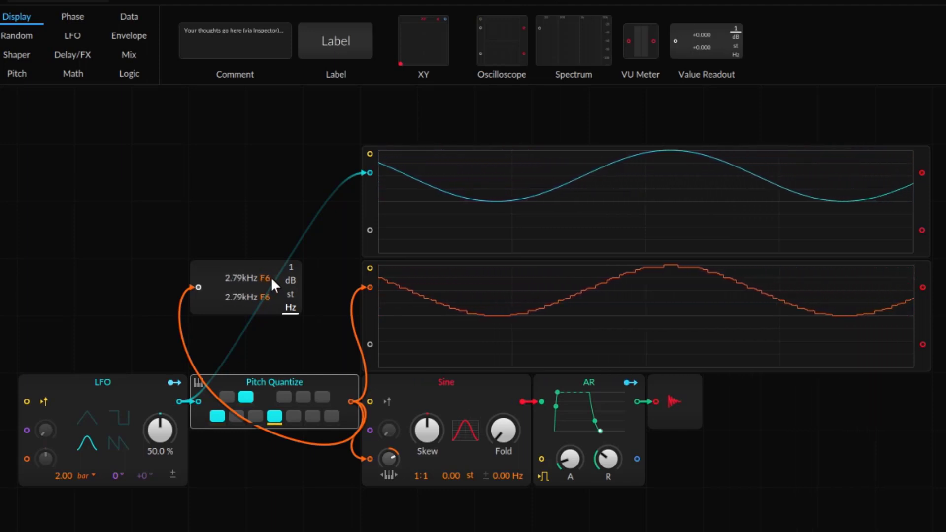
left_click(391, 457)
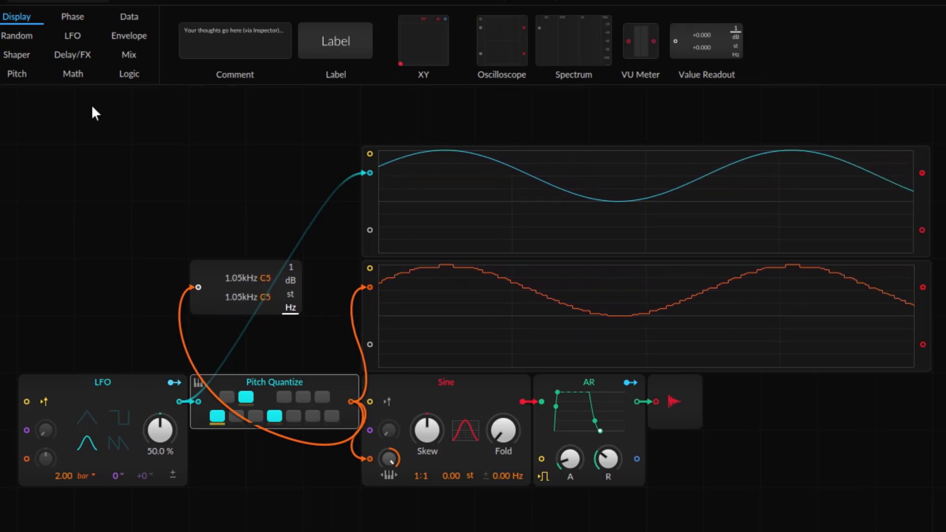
Step: Insert a Pitch Scaler module on the signal path between the LFO and Pitch Quantize
left_click(19, 76)
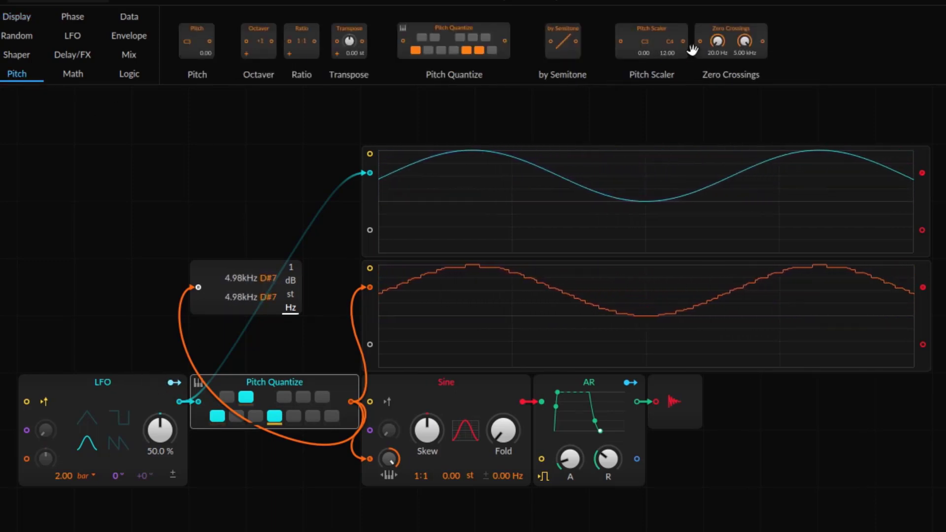
left_click_drag(658, 37, 177, 404)
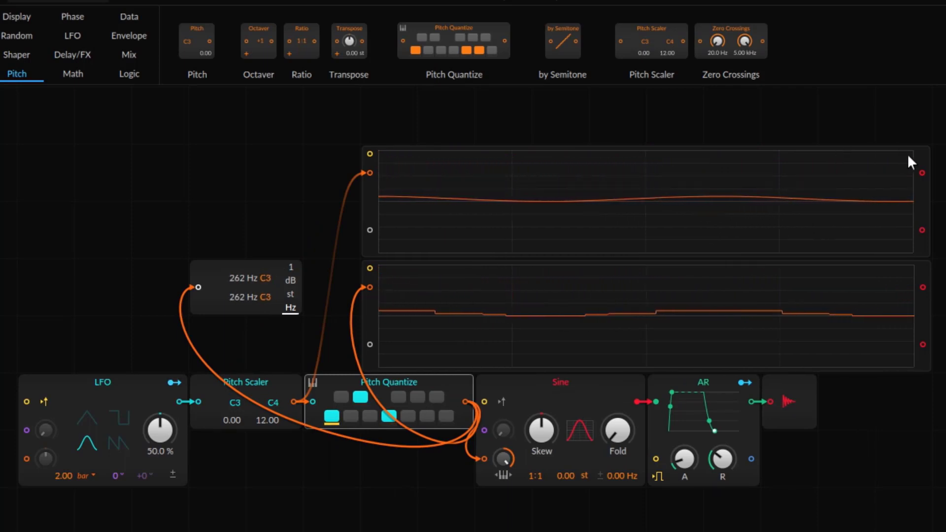
left_click(254, 388)
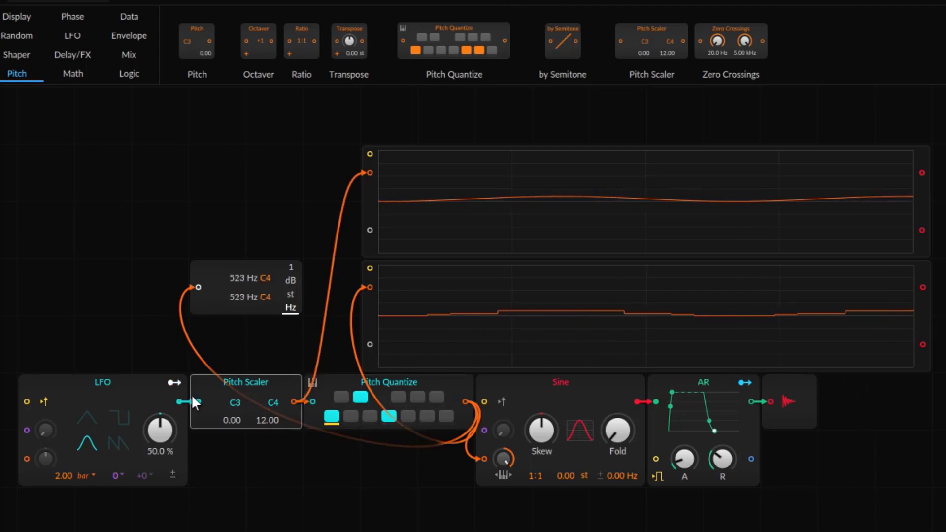
left_click(129, 389)
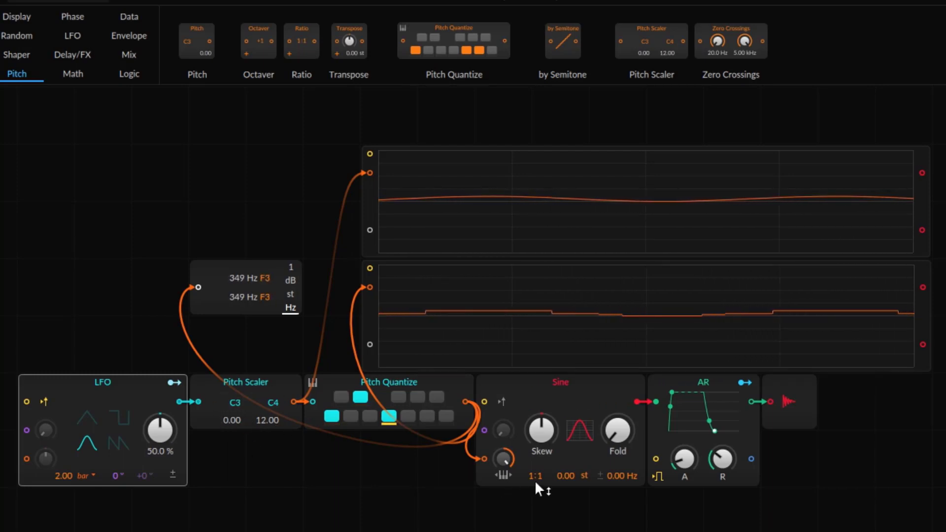
left_click_drag(503, 461, 503, 444)
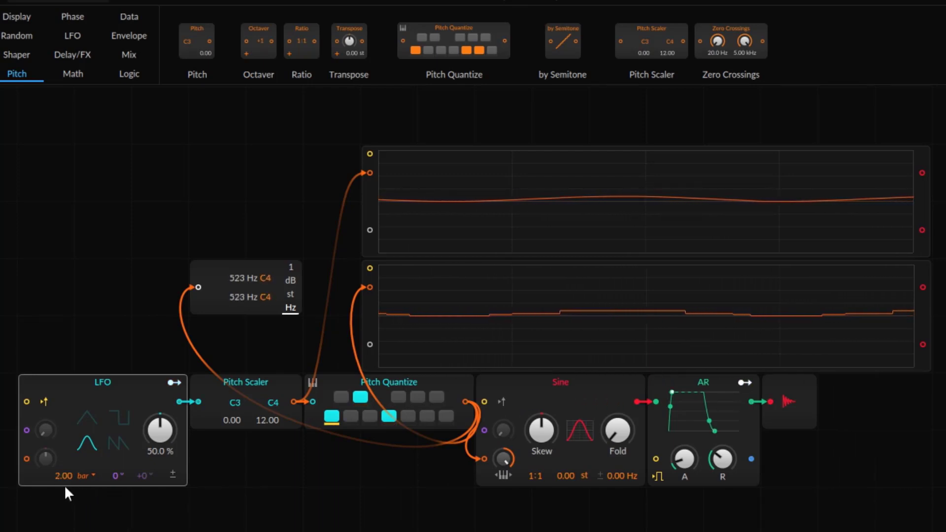
Step: Set the LFO rate to 1.00 bar and raise the Pitch Scaler's upper limit to C5 (24.00)
left_click_drag(60, 477, 68, 486)
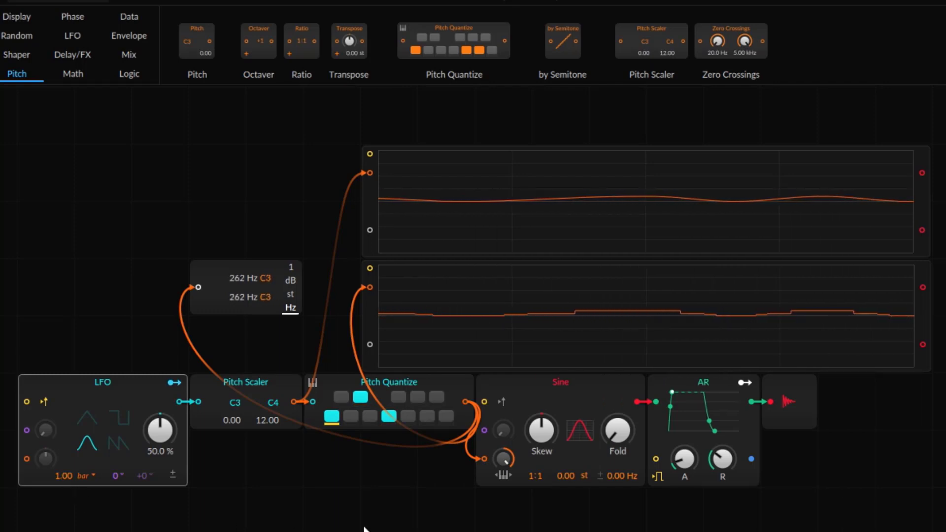
scroll(224, 466, "down", 2)
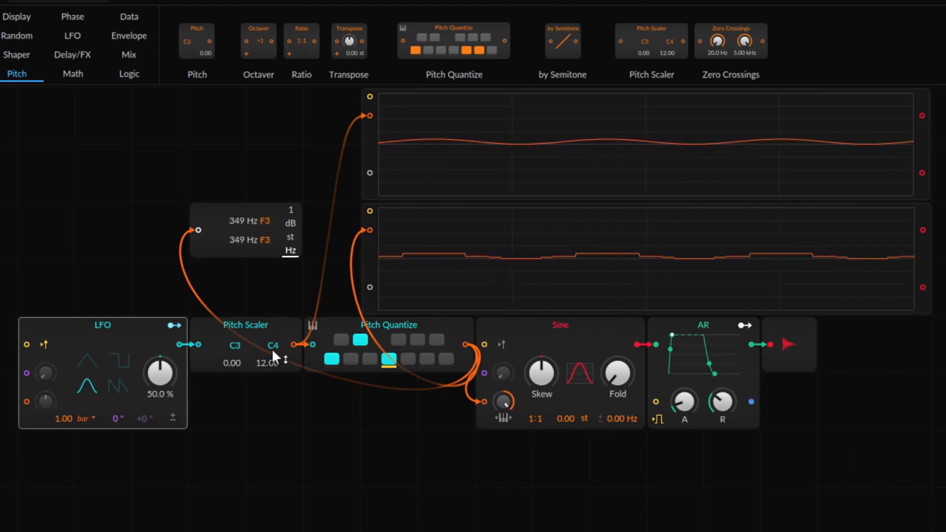
left_click_drag(272, 351, 273, 345)
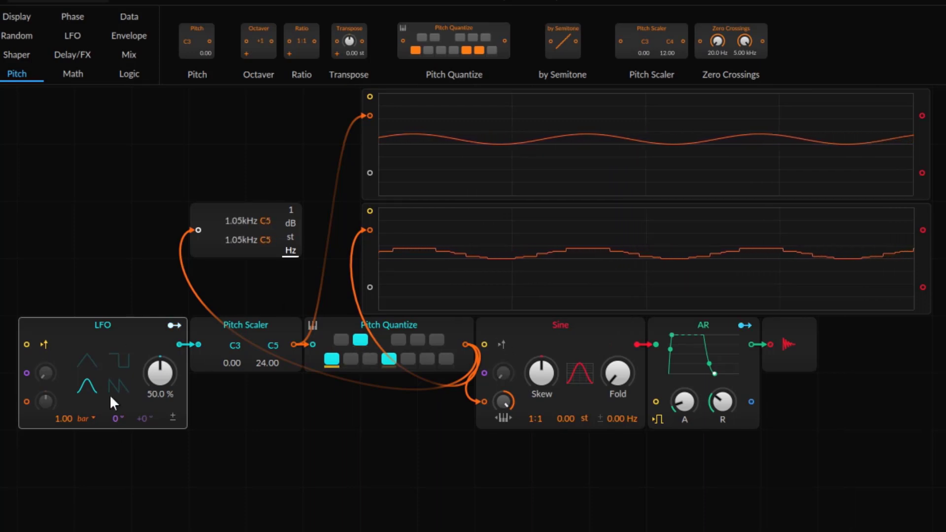
left_click(347, 324)
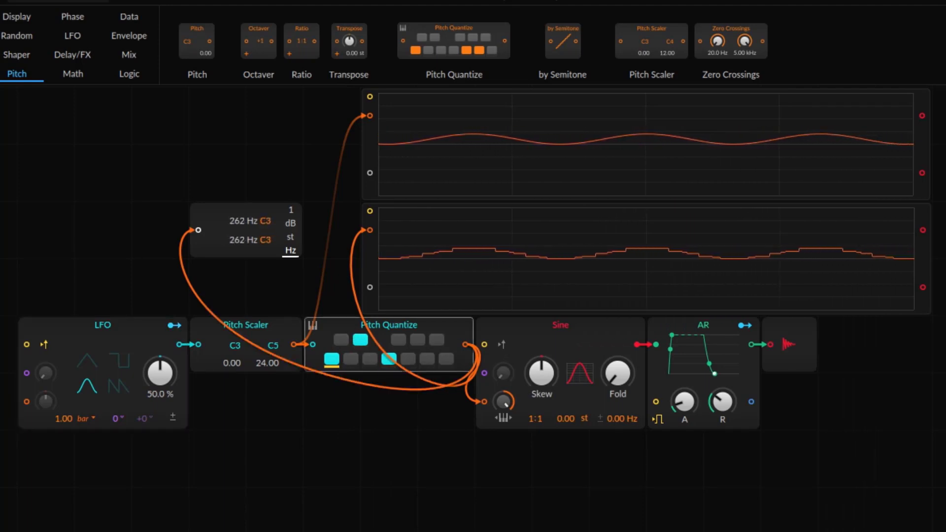
left_click(288, 333)
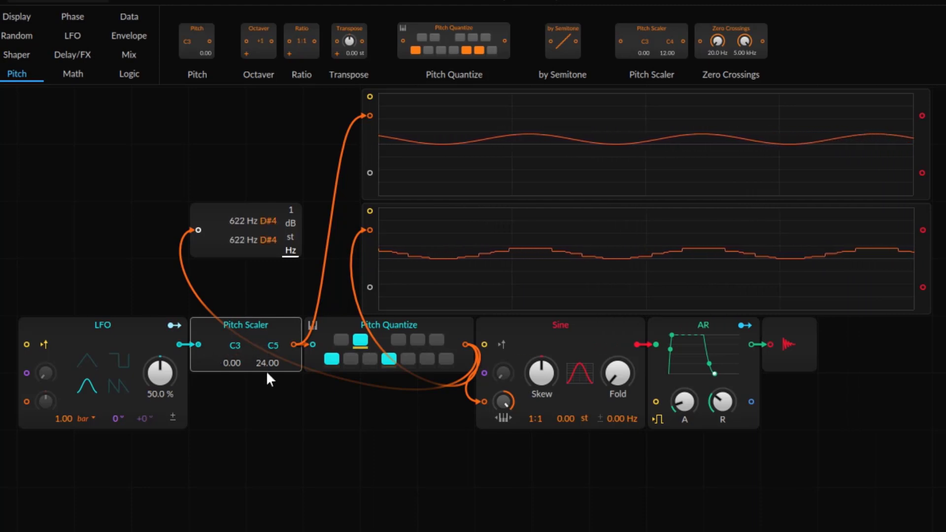
Step: Delete the LFO and Pitch Scaler modules and disable the D# key in Pitch Quantize
left_click(335, 326)
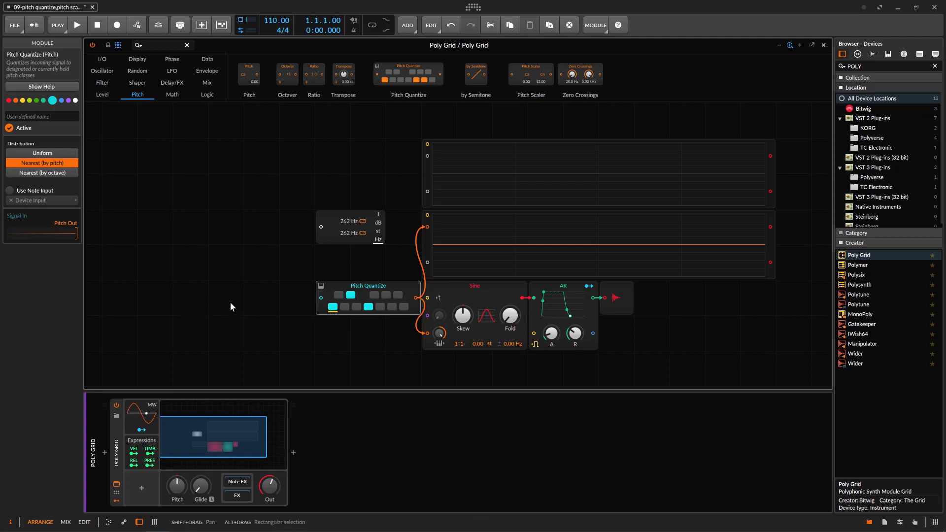
left_click(350, 295)
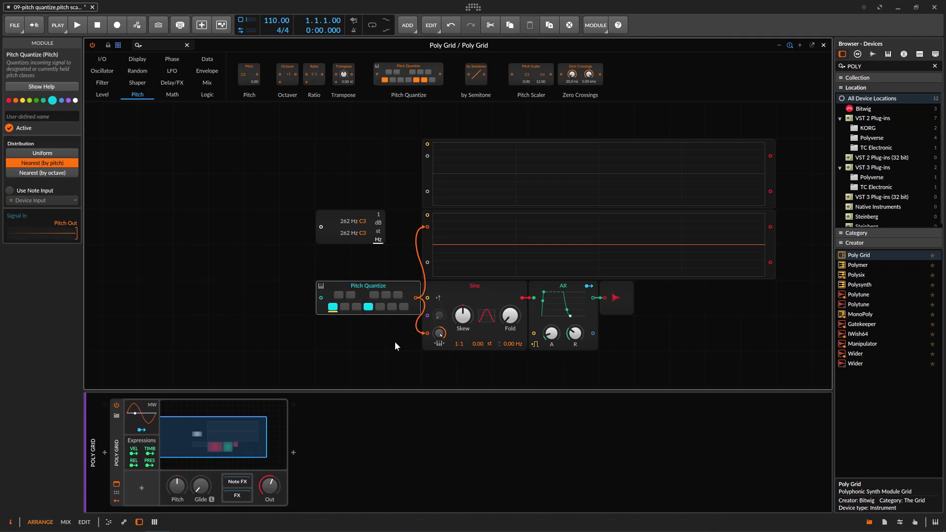
Step: Place a Pitch In module directly before Pitch Quantize and change Pitch Quantize's color to orange
left_click(97, 58)
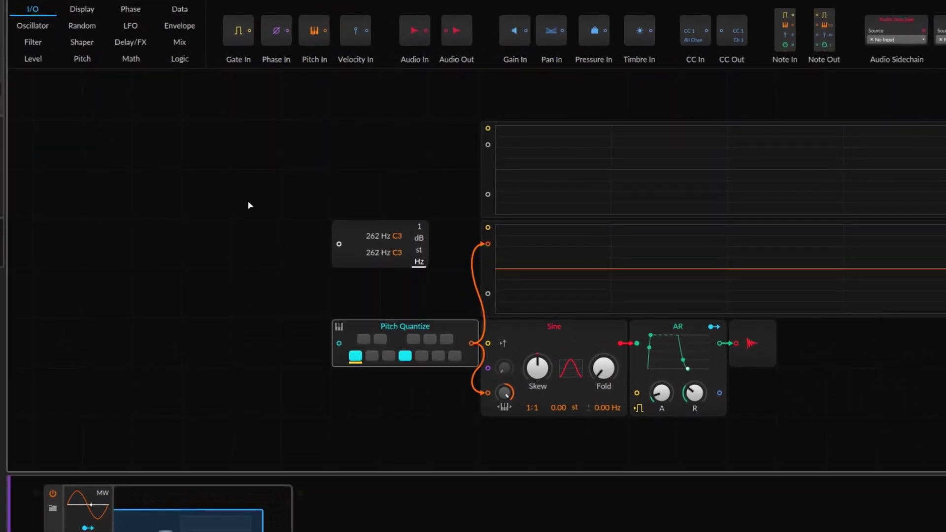
left_click_drag(249, 205, 294, 355)
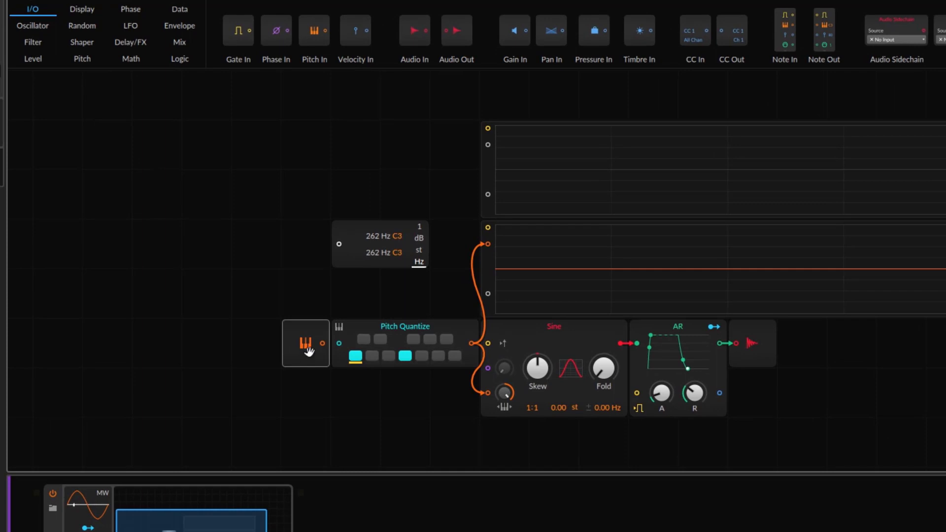
left_click(411, 326)
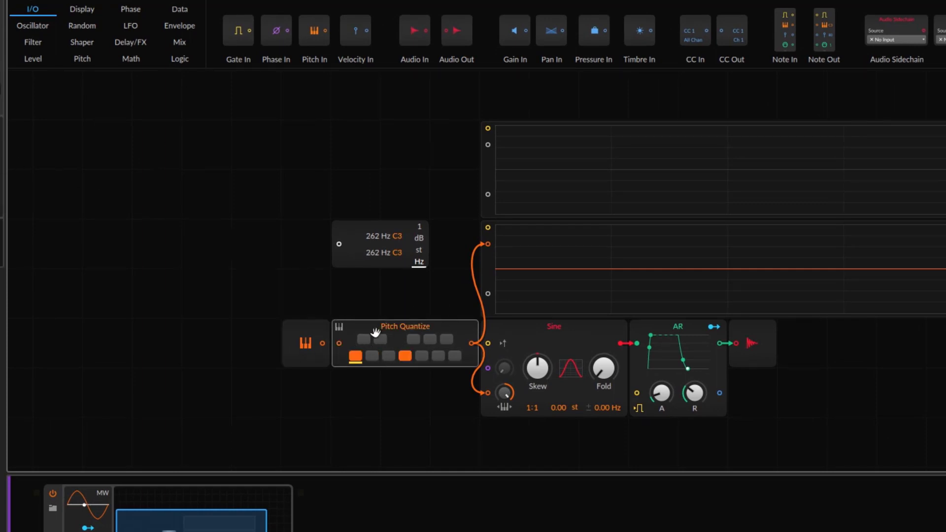
Step: Add a green Value Readout beneath the existing one, fed by a Pitch In module that is also coloured green
left_click(313, 351)
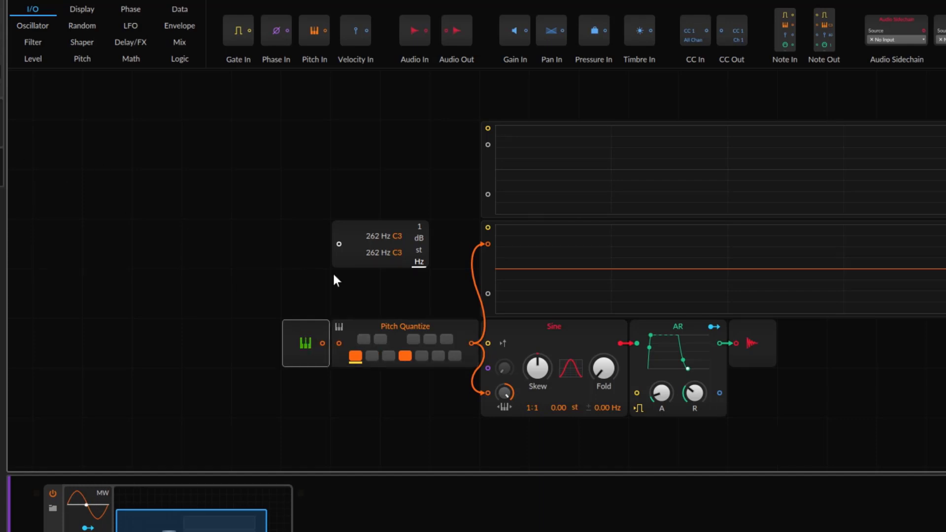
left_click(82, 9)
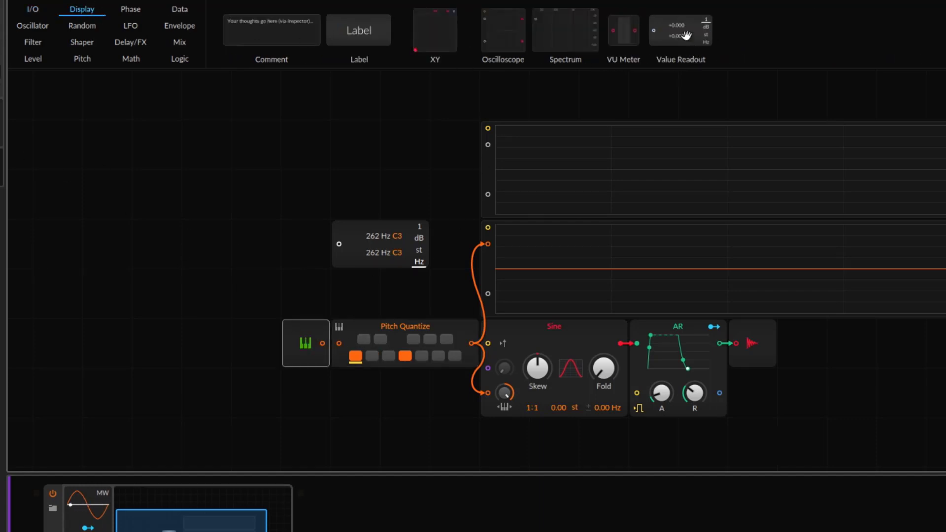
left_click_drag(680, 31, 354, 282)
left_click(347, 279)
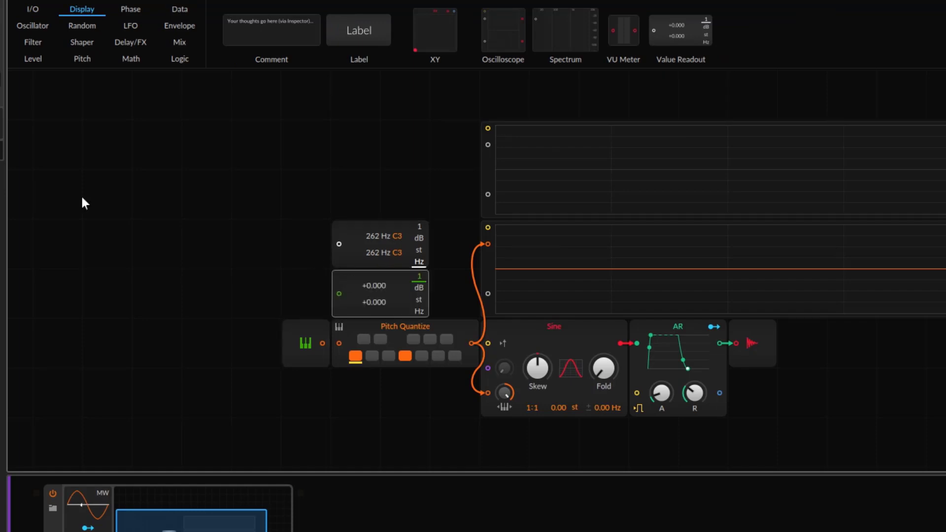
left_click(327, 341)
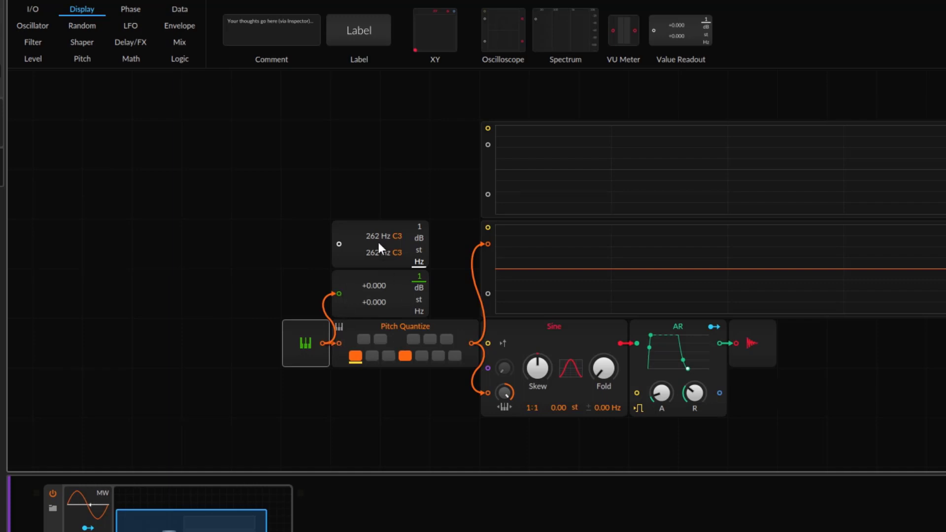
Step: Connect Pitch Quantize's output to the upper Value Readout and set both readouts to semitones (st)
left_click(347, 240)
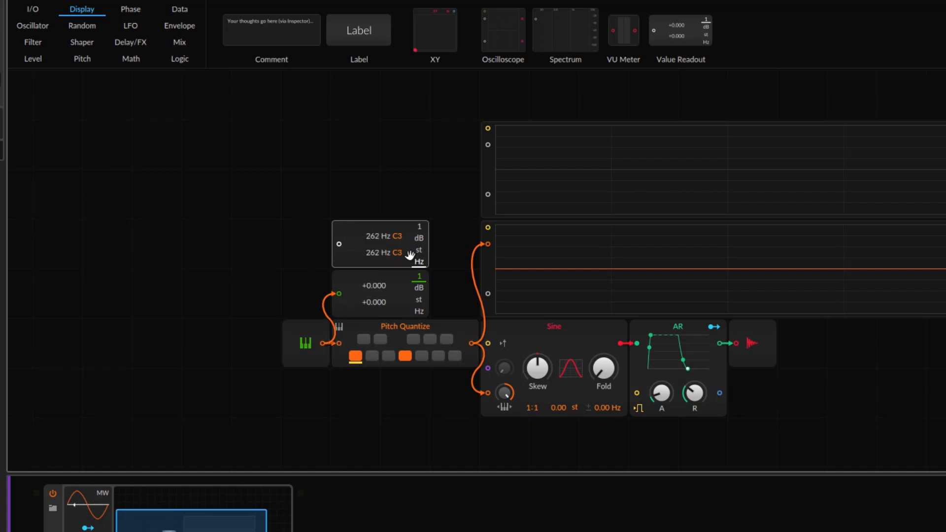
left_click_drag(480, 343, 340, 244)
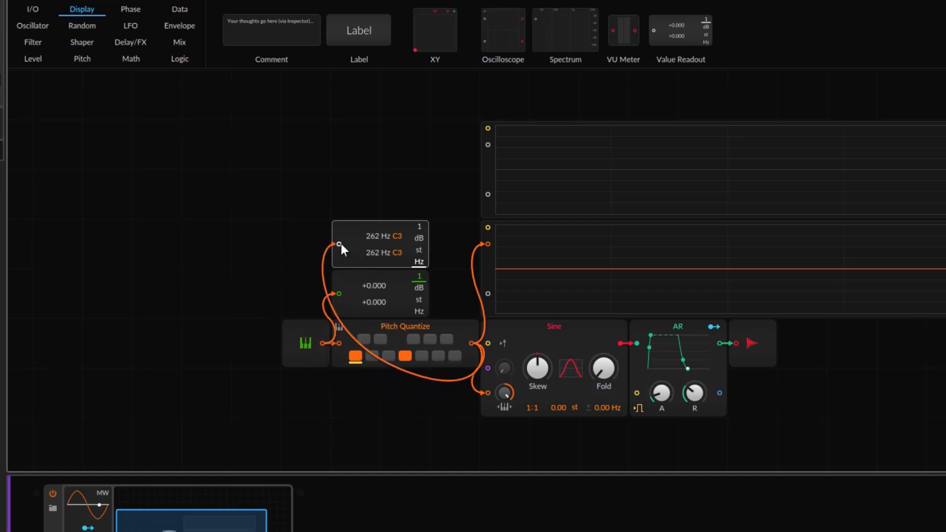
left_click(421, 251)
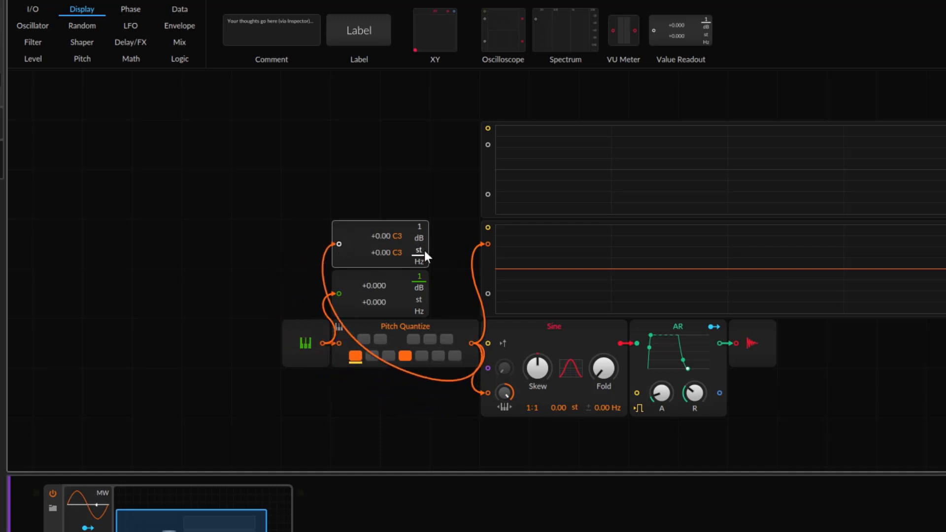
left_click(422, 300)
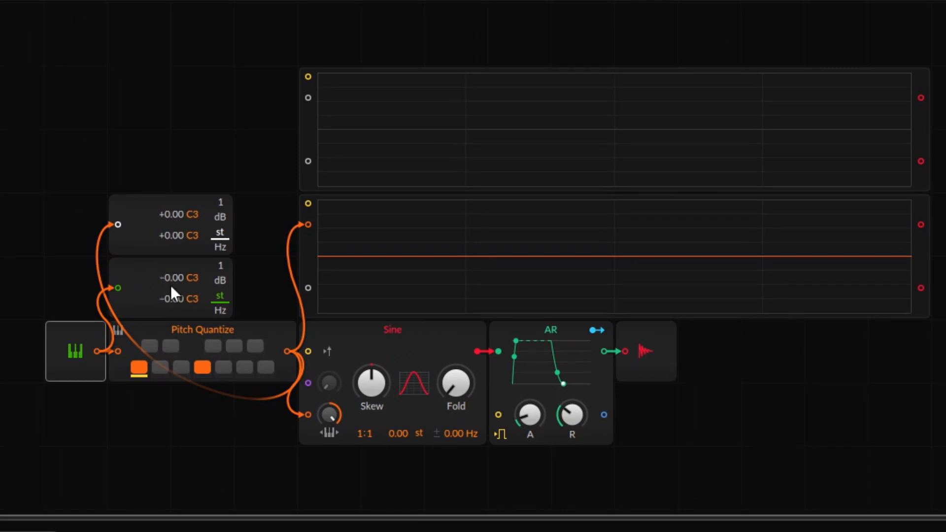
left_click(147, 211)
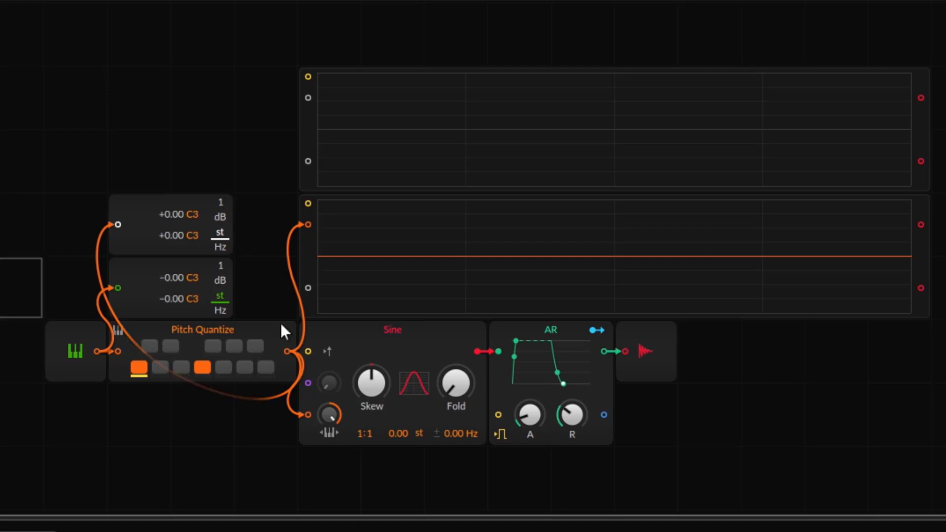
left_click(280, 323)
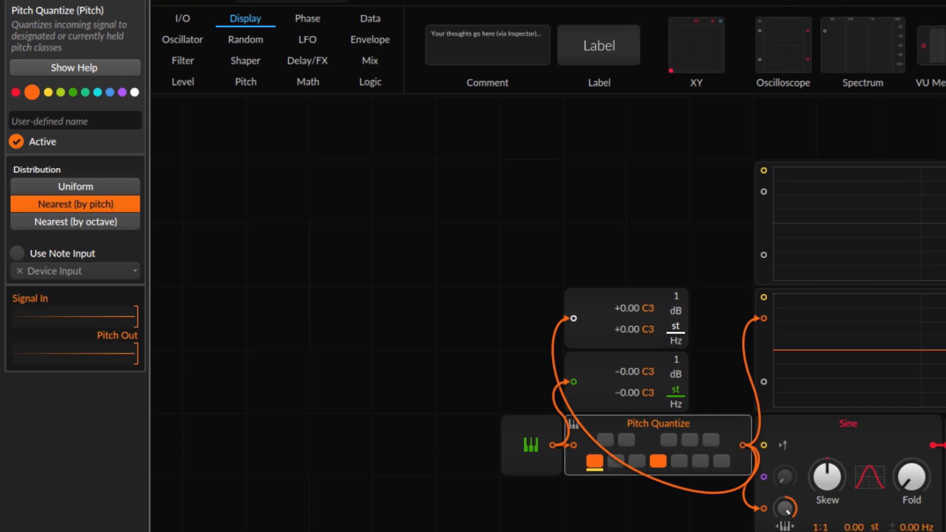
left_click(621, 307)
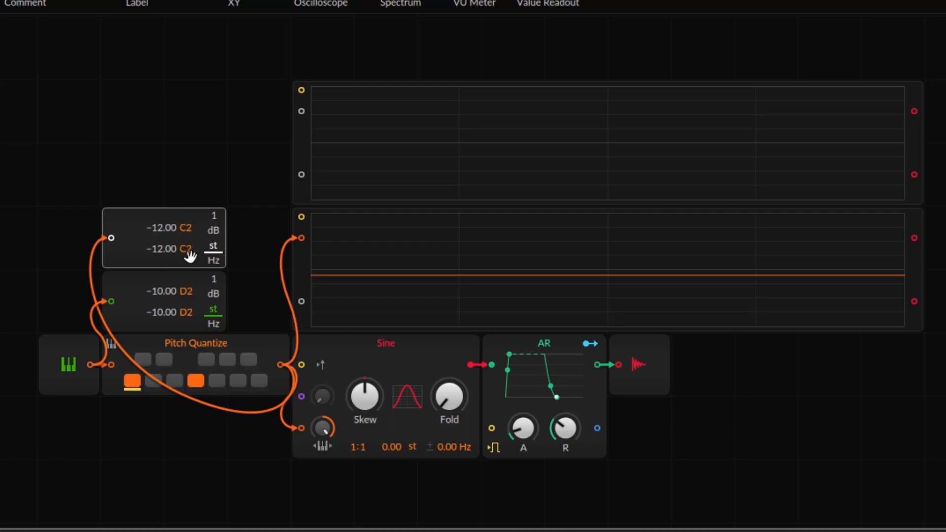
left_click_drag(192, 260, 193, 250)
Step: Toggle the D# key on and off and the C key off and on in Pitch Quantize to compare the quantized pitch
left_click(163, 358)
left_click(164, 358)
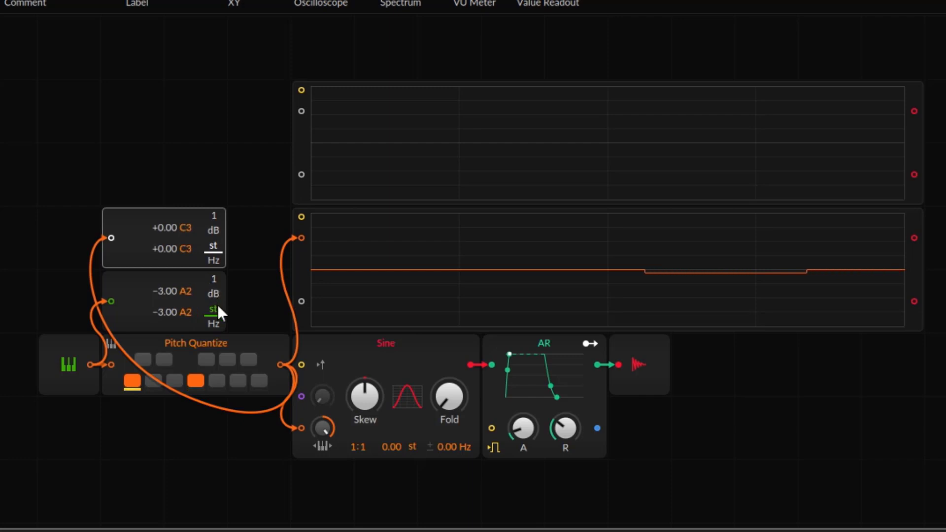
left_click(137, 380)
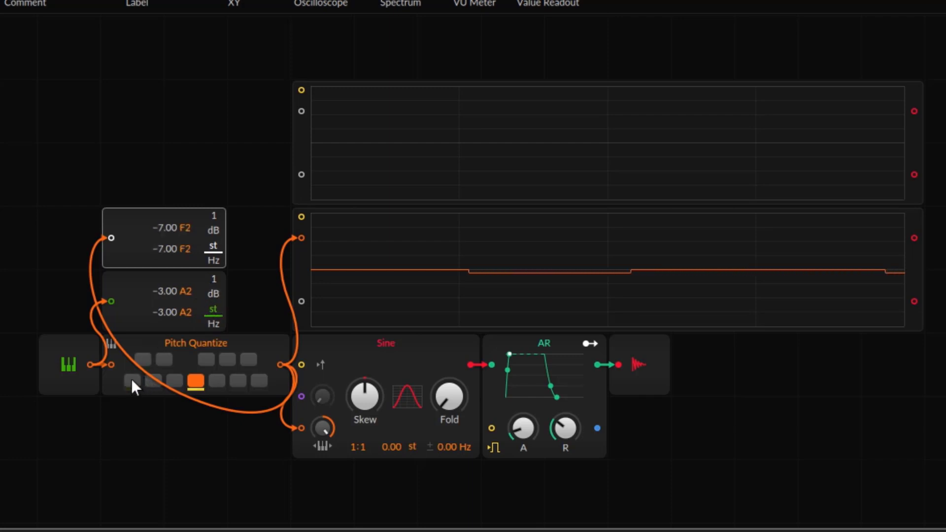
left_click(134, 383)
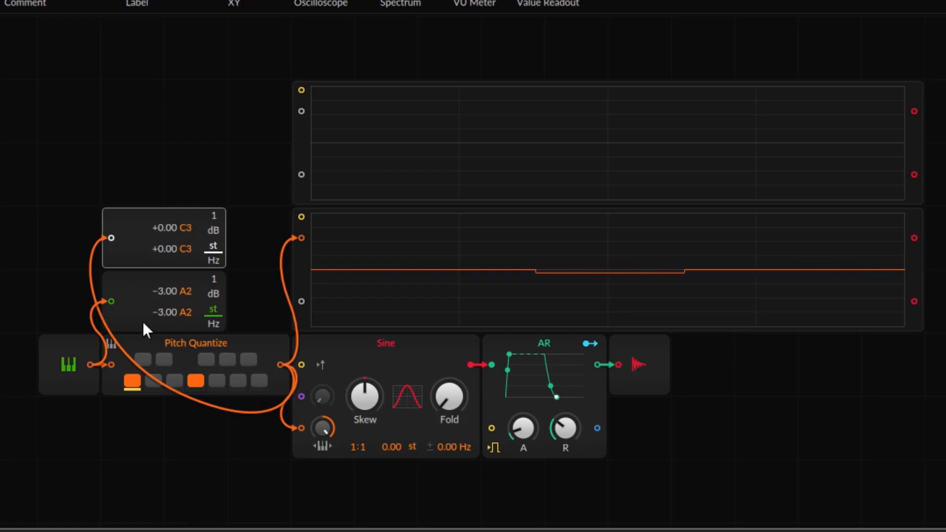
Step: Set Pitch Quantize's Distribution to Uniform and replace the enabled F key with F#
left_click(143, 348)
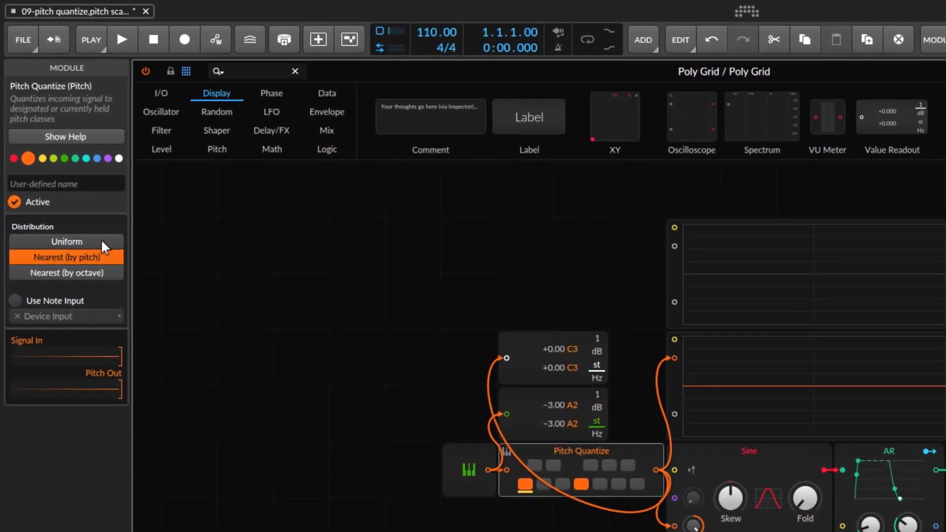
left_click(84, 203)
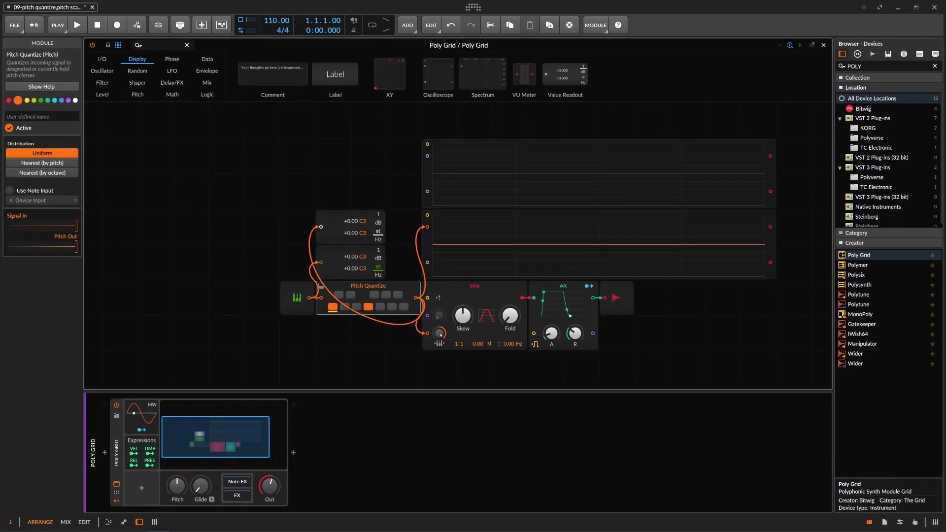
left_click(369, 305)
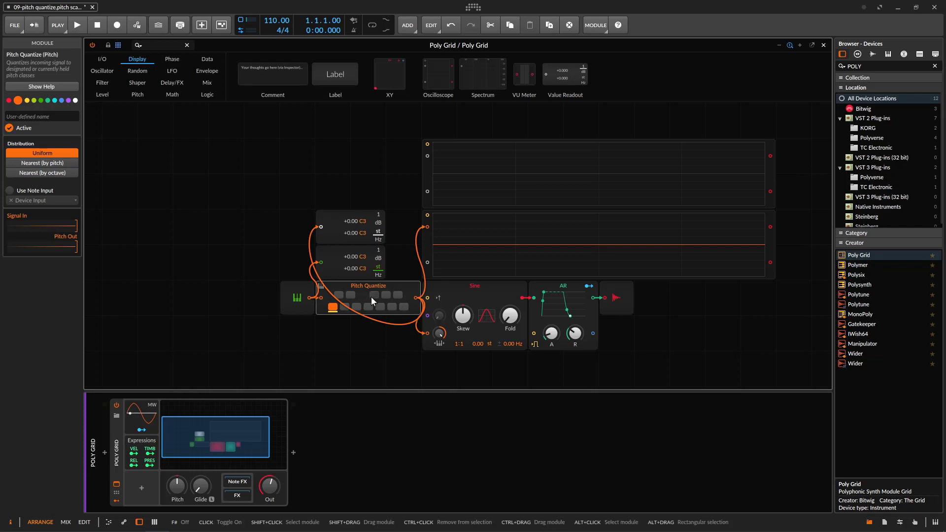
left_click(372, 295)
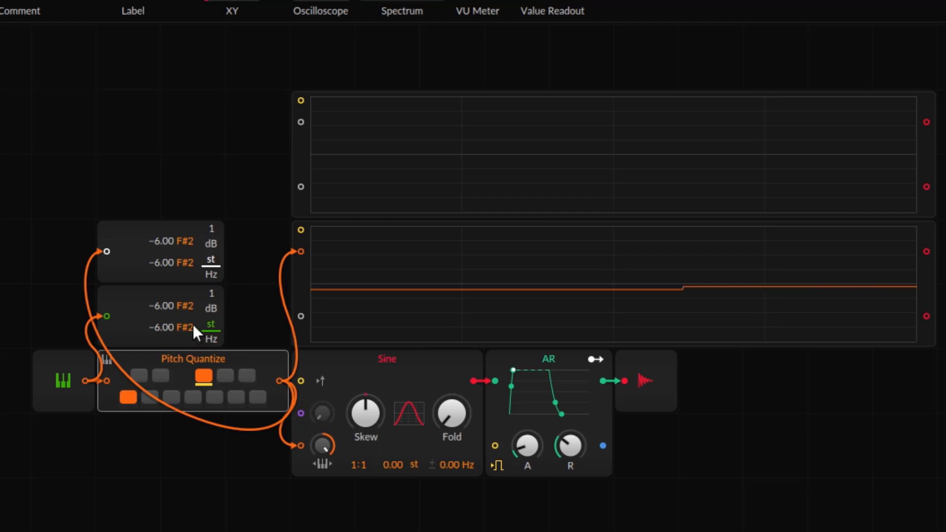
Step: Test the B key in Pitch Quantize and leave only C, D#, F and A# enabled, with Distribution on Nearest (by pitch)
left_click(257, 397)
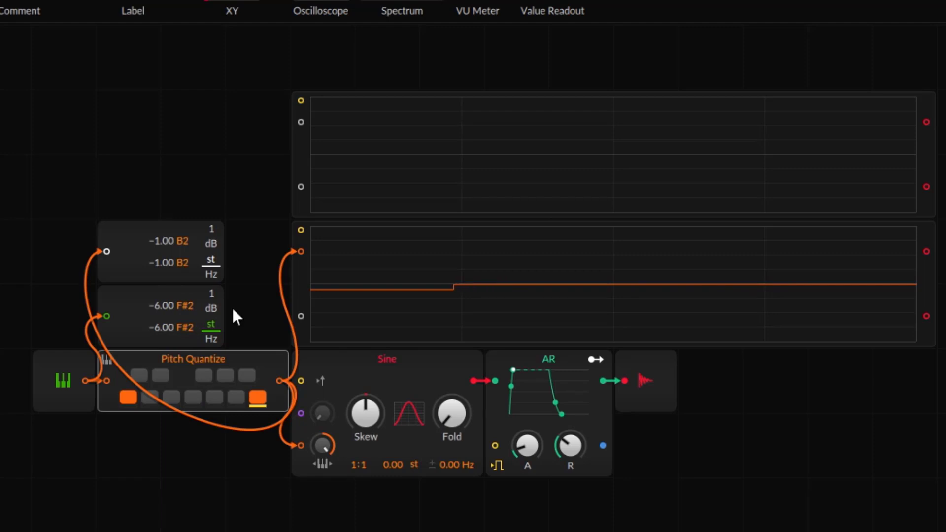
left_click(193, 396)
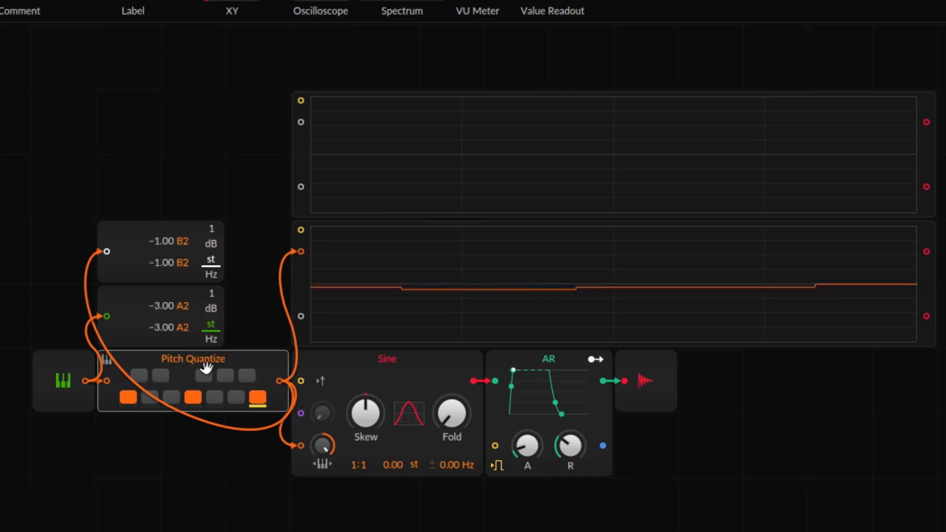
left_click(247, 375)
left_click(163, 377)
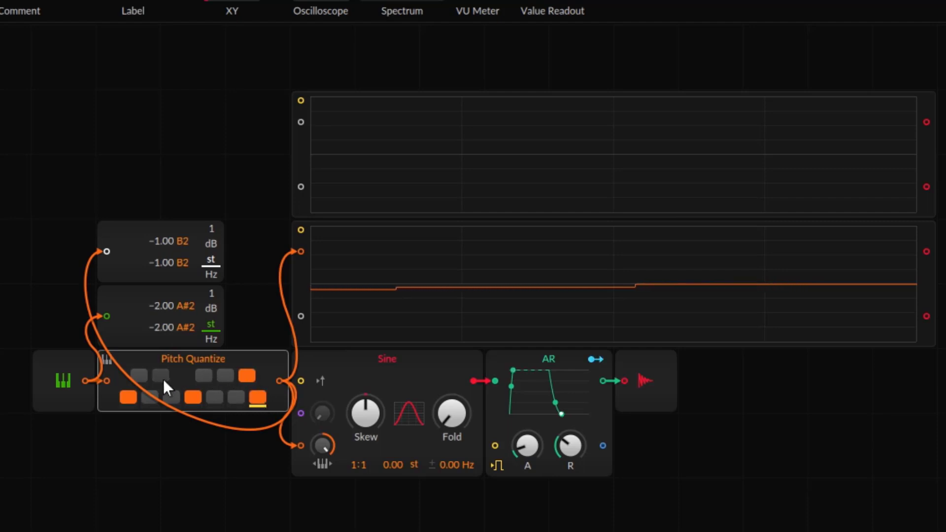
left_click(254, 399)
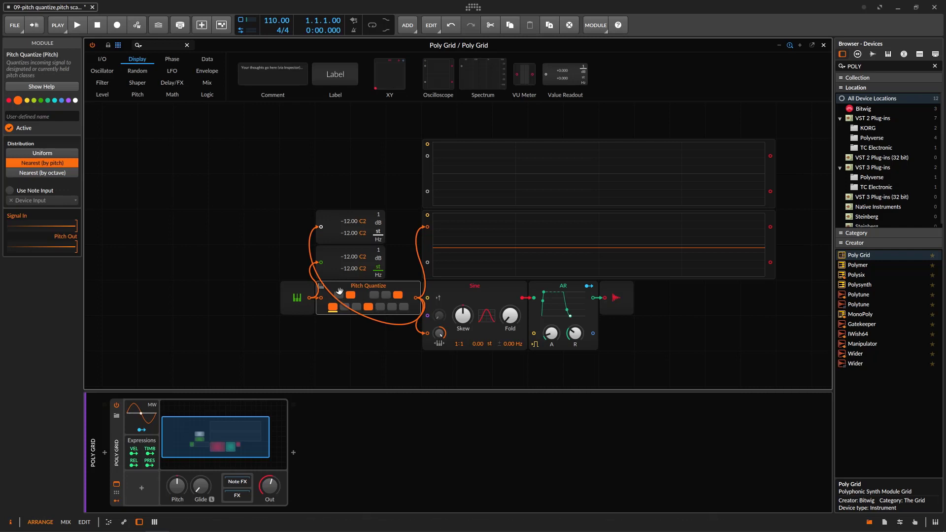
Step: Set Pitch Quantize's Distribution to Nearest (by octave) and disable the D# and A# keys
left_click(43, 173)
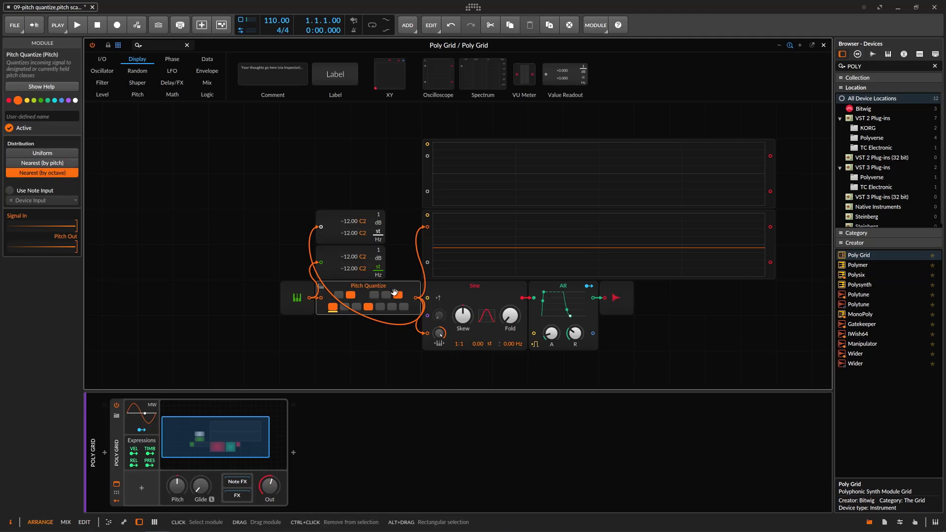
left_click(351, 295)
left_click(397, 295)
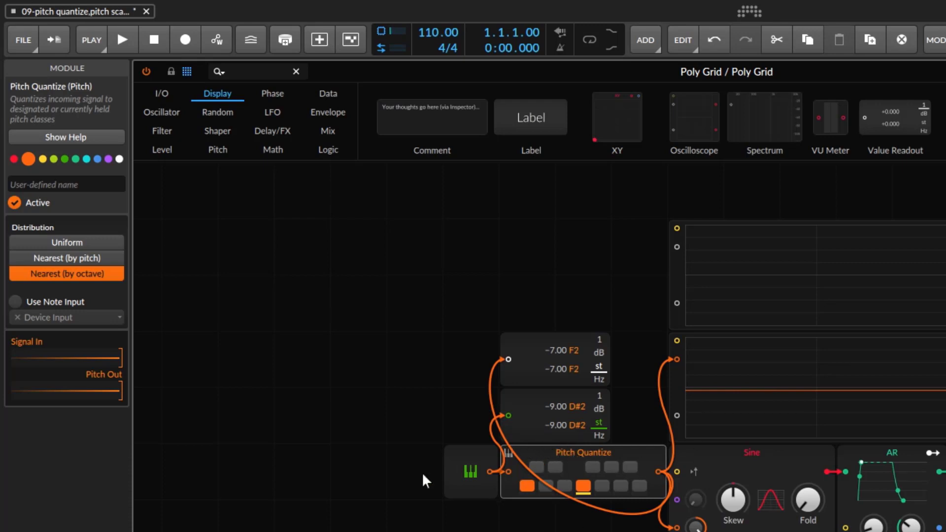
Step: Switch Pitch Quantize's Distribution repeatedly between Nearest (by pitch) and Nearest (by octave), ending on Nearest (by octave)
left_click(99, 258)
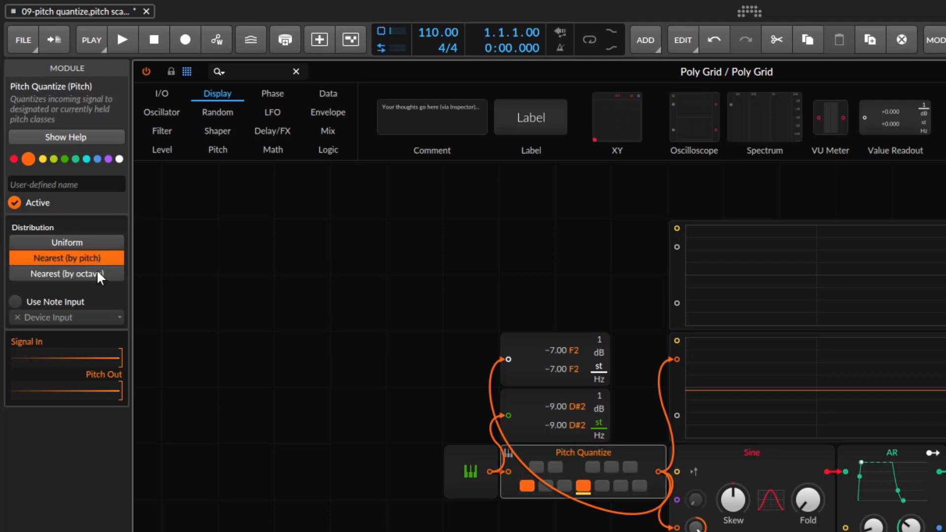
left_click(96, 271)
left_click(92, 258)
left_click(96, 269)
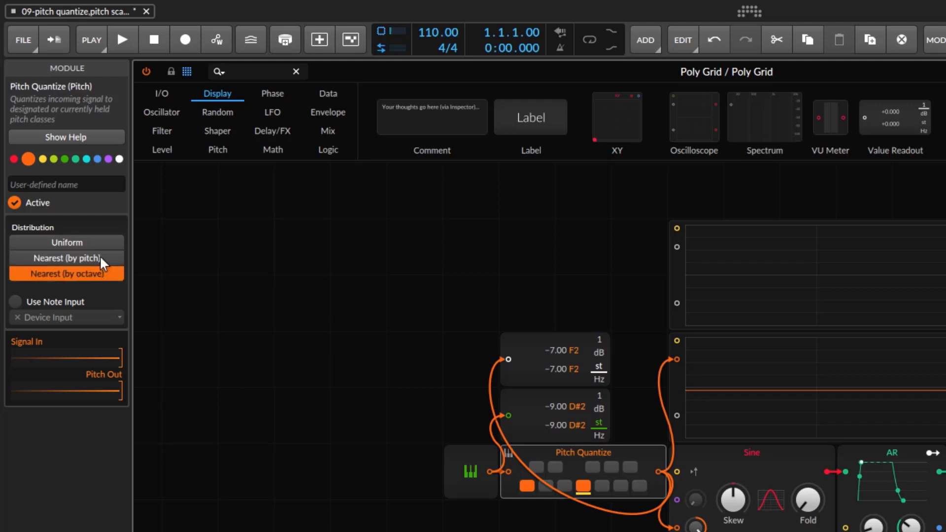
left_click(100, 258)
left_click(105, 273)
left_click(102, 257)
left_click(103, 269)
left_click(578, 483)
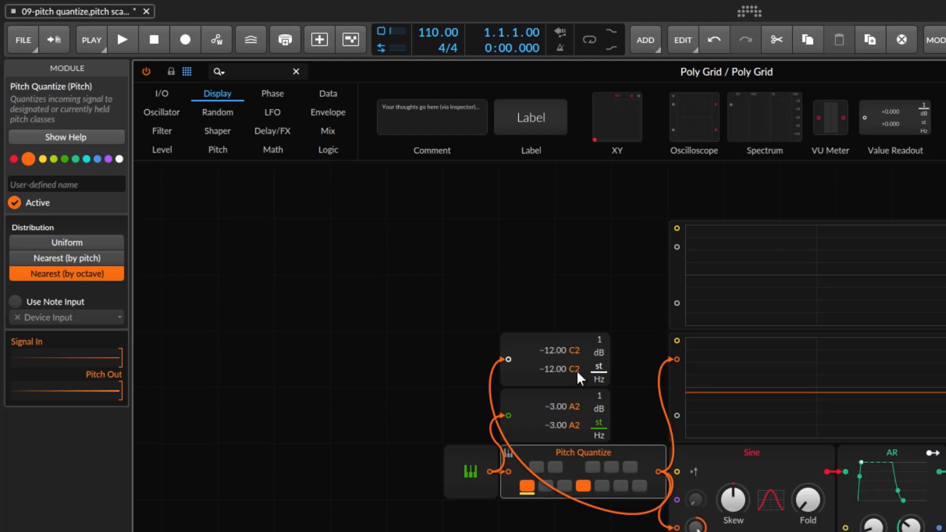
Step: Try the Nearest (by pitch) and Uniform distributions in Pitch Quantize and return to Nearest (by octave)
left_click(96, 259)
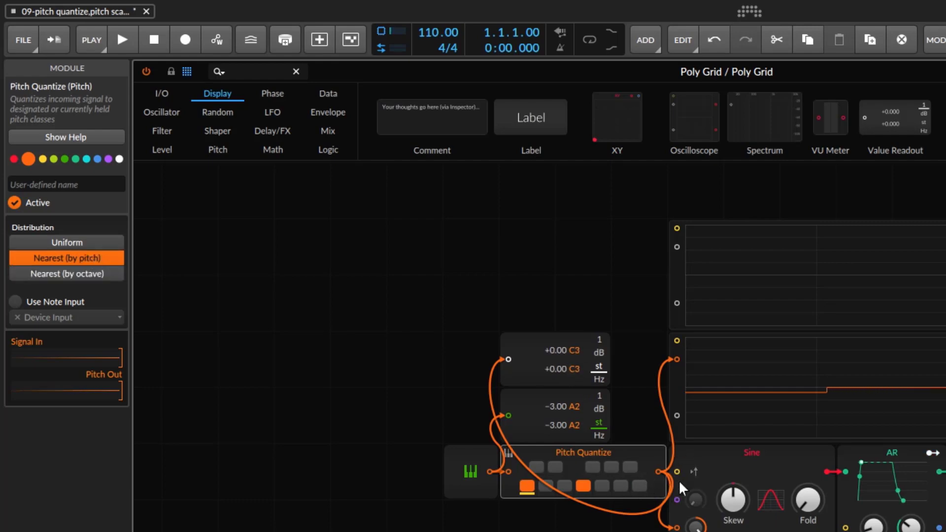
left_click(85, 272)
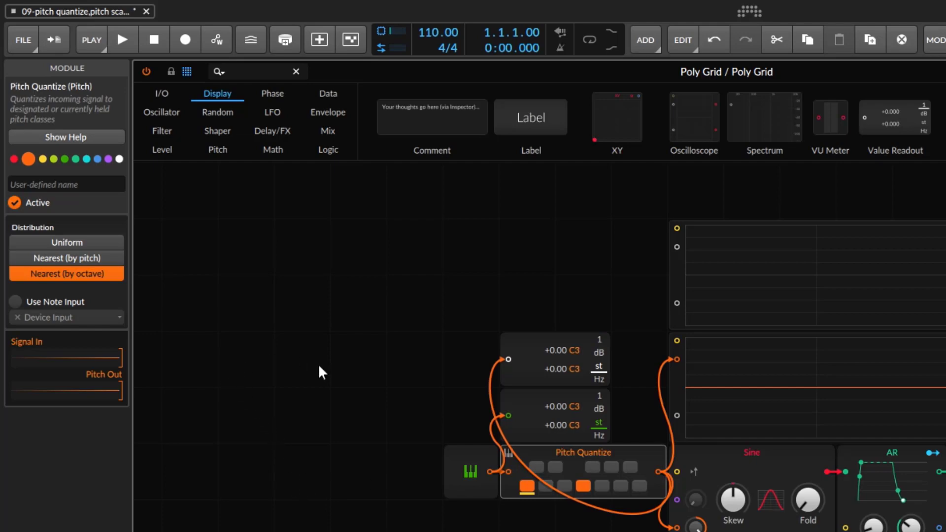
left_click(99, 242)
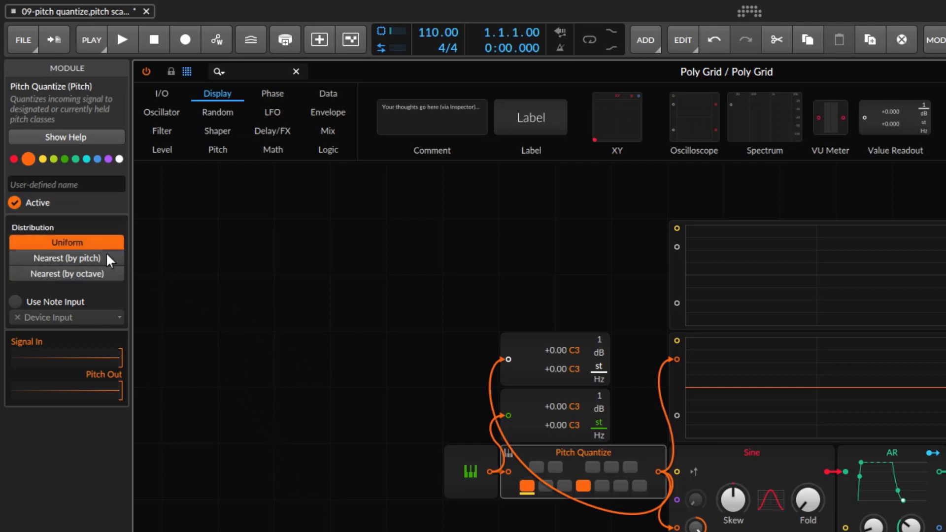
left_click(78, 274)
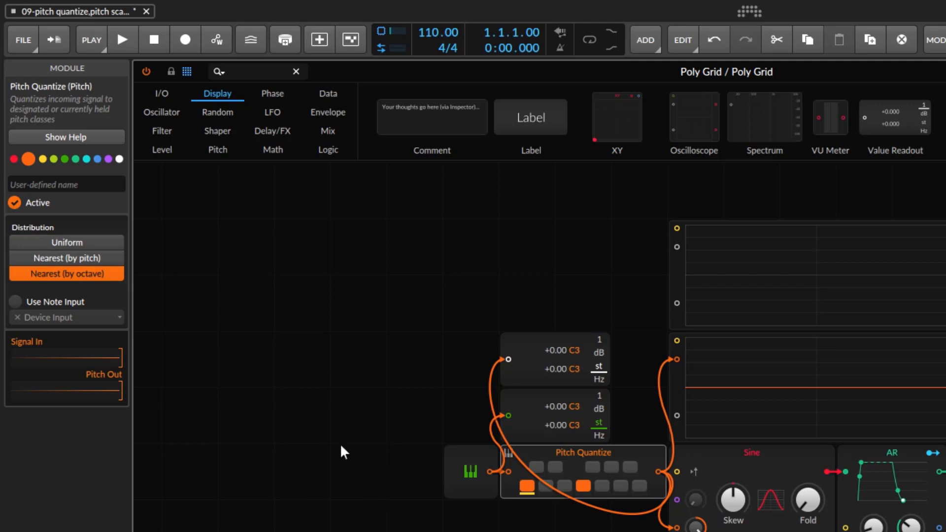
Step: Enable the B key in Pitch Quantize and compare Nearest (by pitch) with Nearest (by octave), ending on Nearest (by octave)
left_click(78, 254)
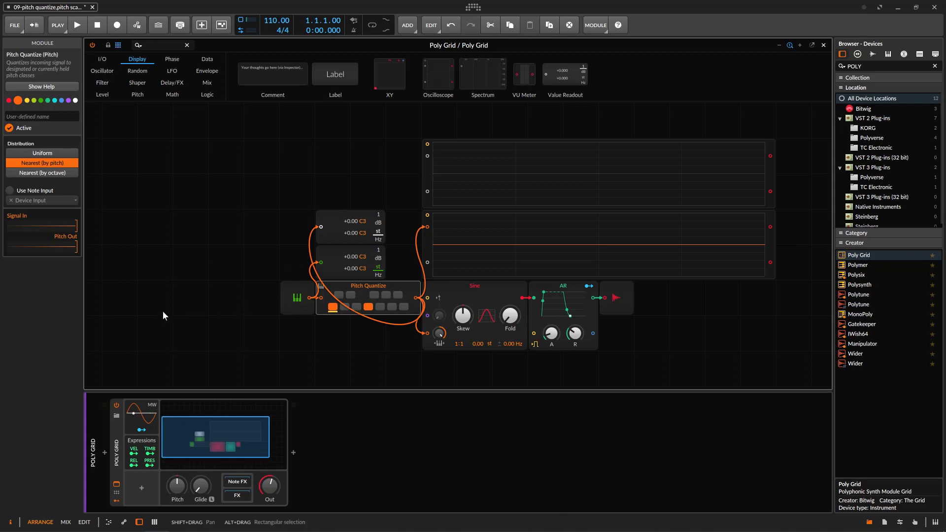
left_click(403, 307)
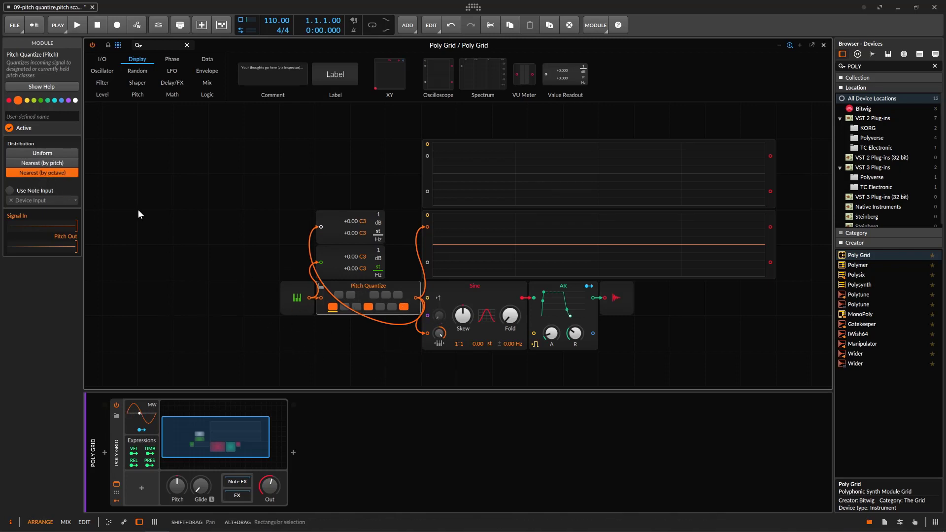
left_click(34, 173)
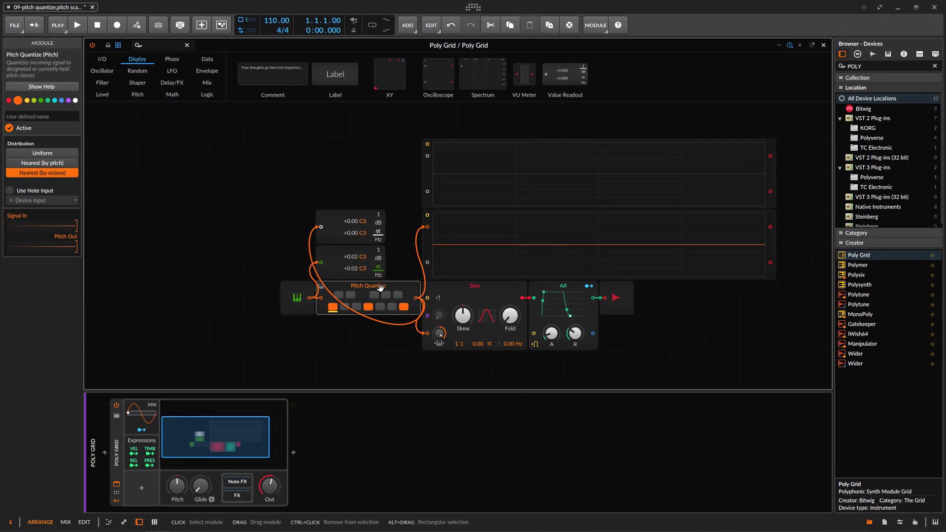
Step: Delete the Pitch In module that feeds Pitch Quantize
left_click(297, 291)
key("Delete")
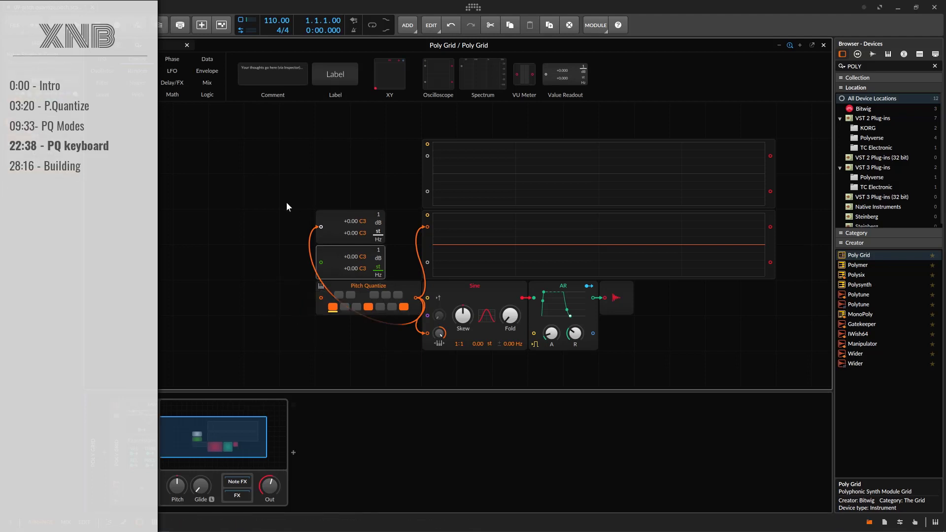
Step: Move both value readouts up and to the side of Pitch Quantize, and switch Pitch Quantize to quantizing by played notes
left_click_drag(341, 226, 371, 182)
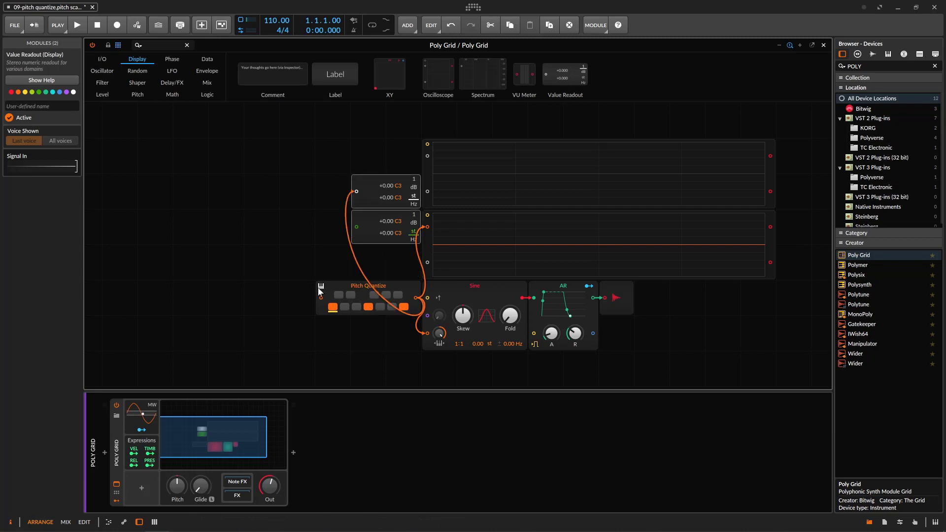
left_click(321, 287)
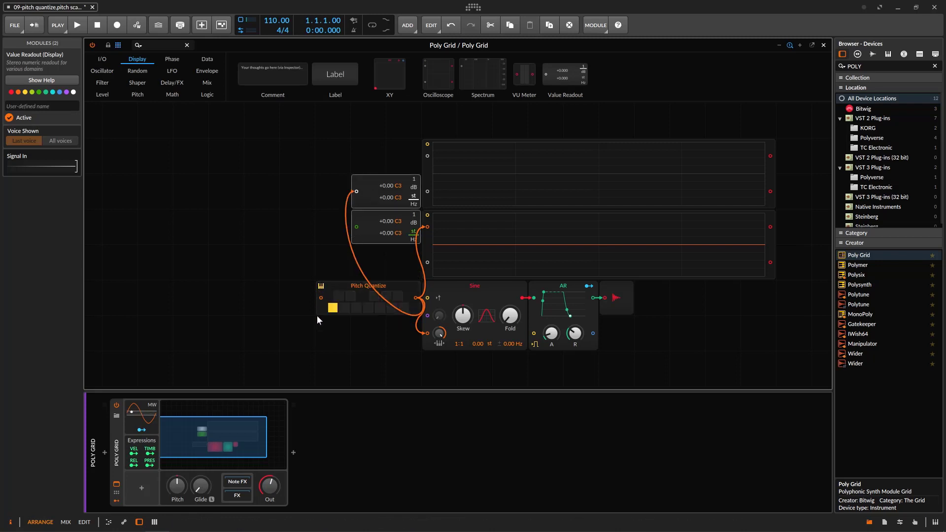
Step: Add an LFO module directly before Pitch Quantize
left_click(172, 70)
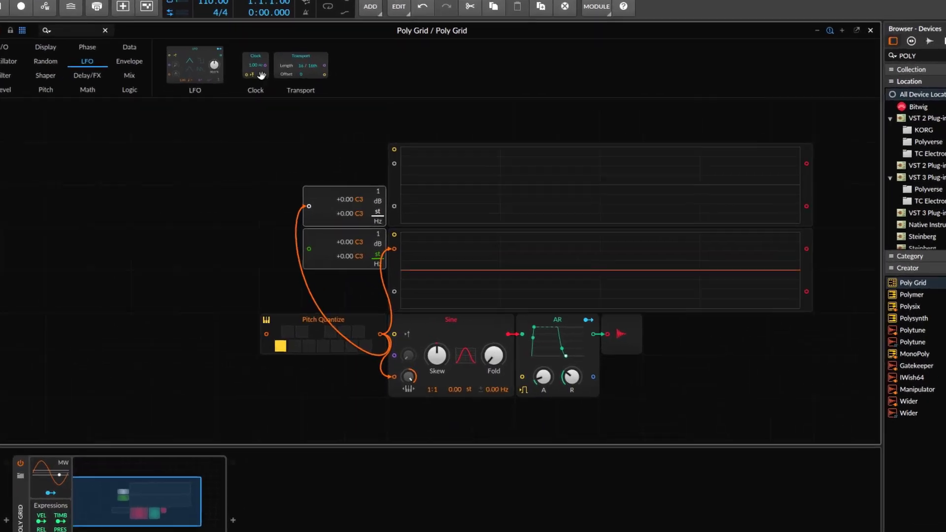
left_click_drag(261, 74, 189, 288)
left_click_drag(1, 365, 53, 418)
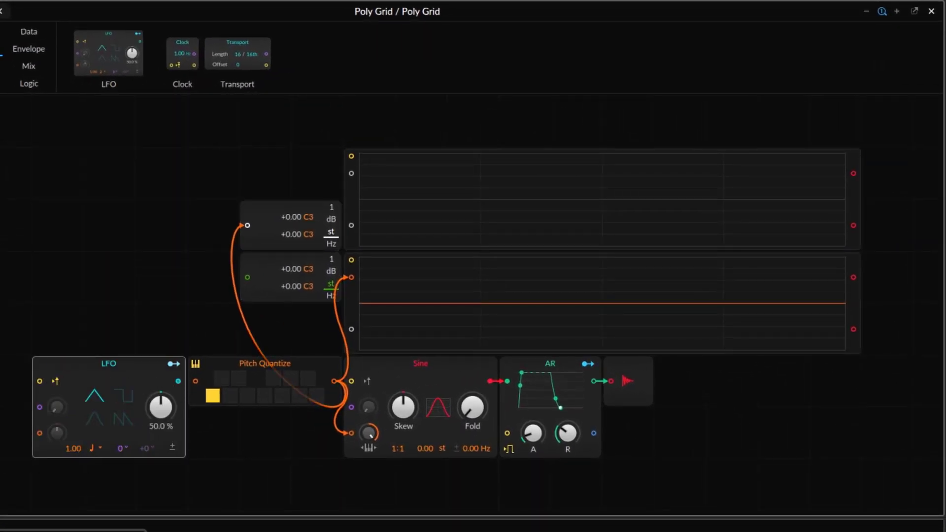
Step: Set the LFO's timebase to bar and its waveform to sine, and connect its output to Pitch Quantize's input
left_click(93, 447)
left_click(111, 185)
left_click(95, 420)
left_click_drag(196, 383, 197, 382)
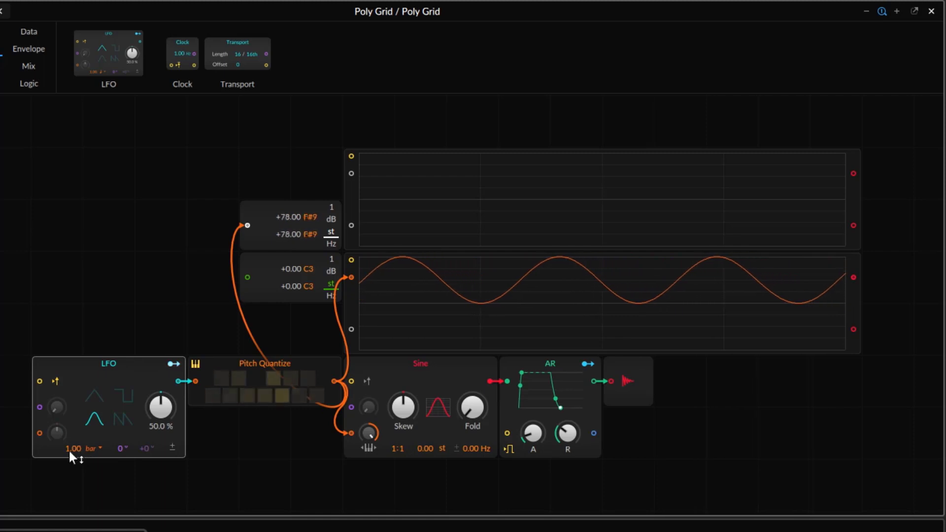
Step: Slow the LFO to 12.00 bars to compare the quantized output, and return its rate to 1.00 bar
left_click_drag(70, 450, 70, 406)
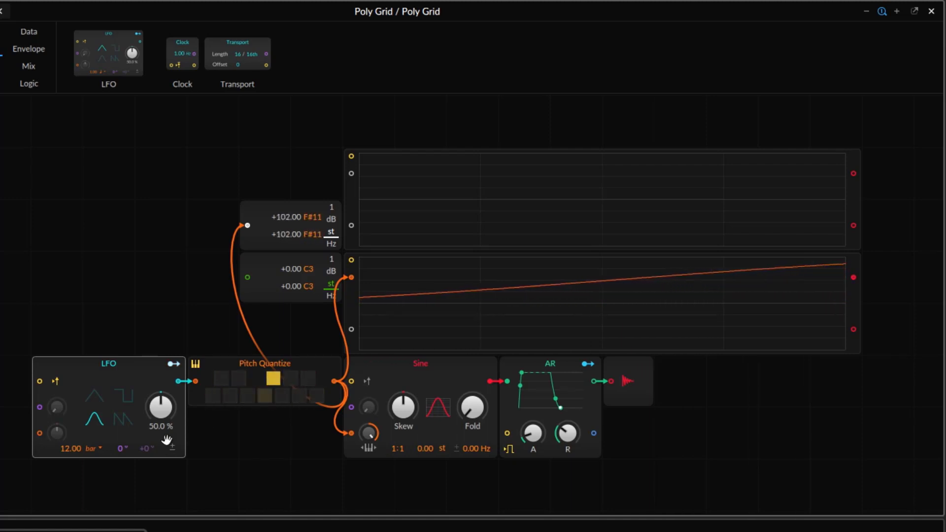
left_click(511, 448)
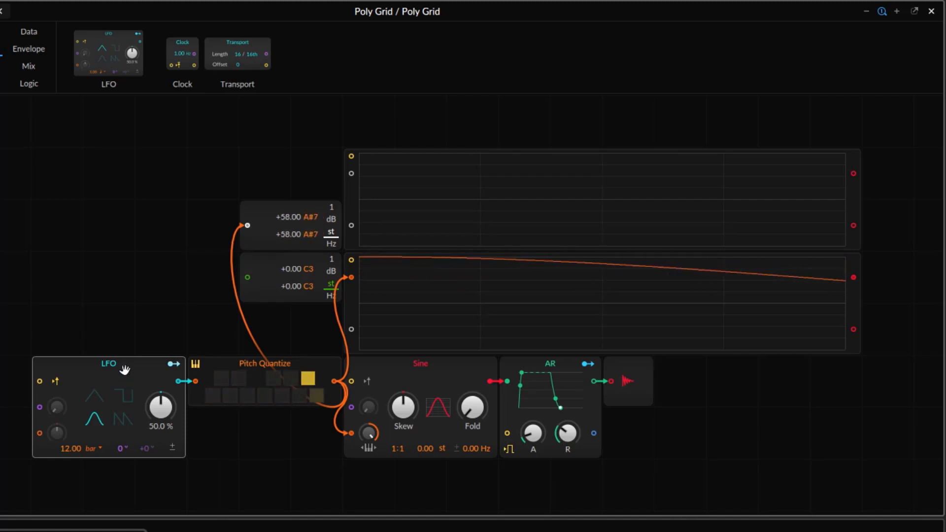
left_click_drag(61, 448, 61, 477)
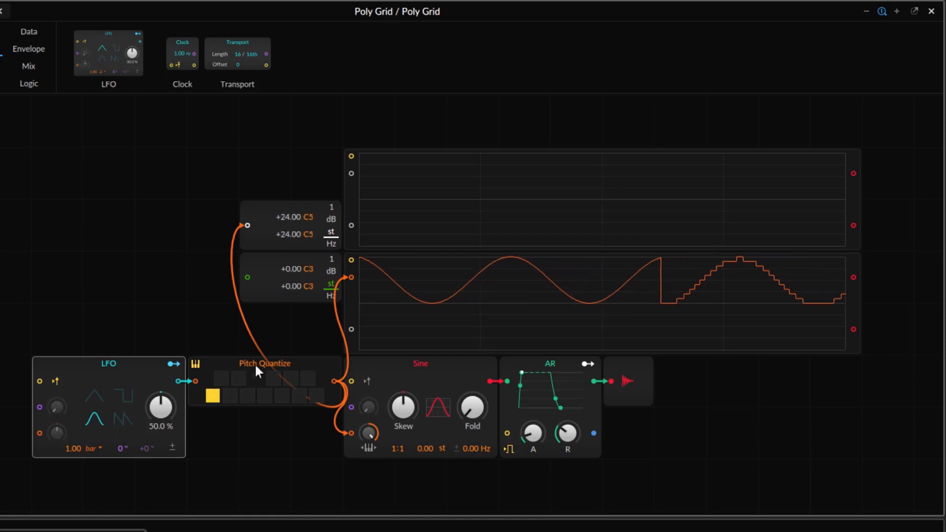
Step: Insert a Pitch Scaler between the LFO and Pitch Quantize and set its upper pitch to C5 (24.00)
left_click(0, 84)
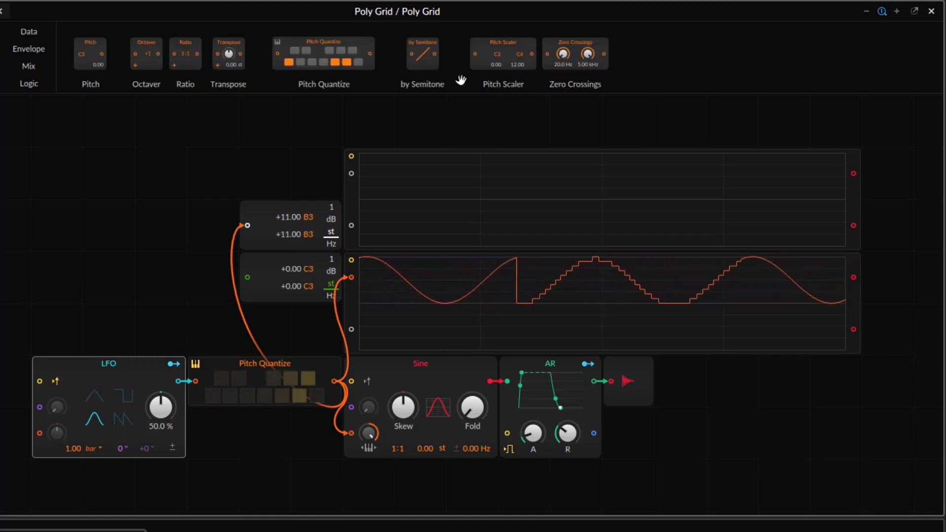
left_click_drag(499, 47, 179, 386)
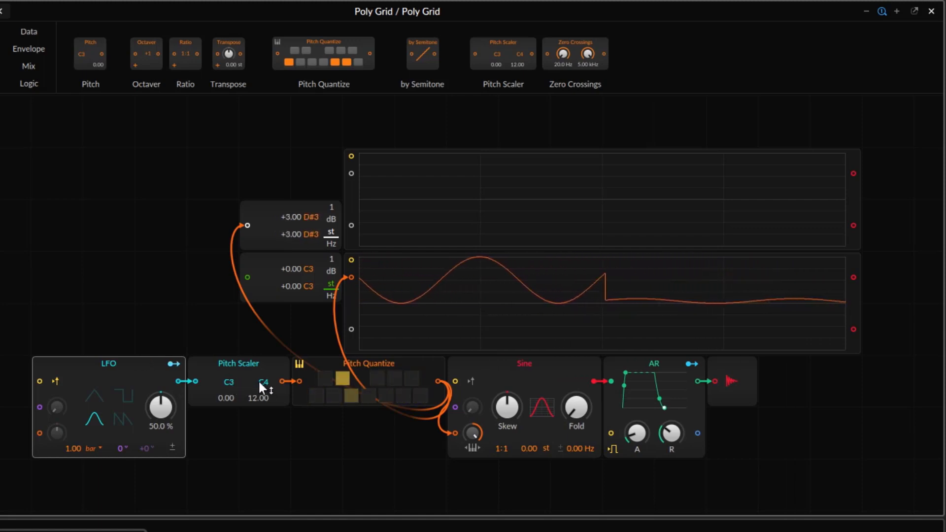
left_click_drag(260, 382, 259, 352)
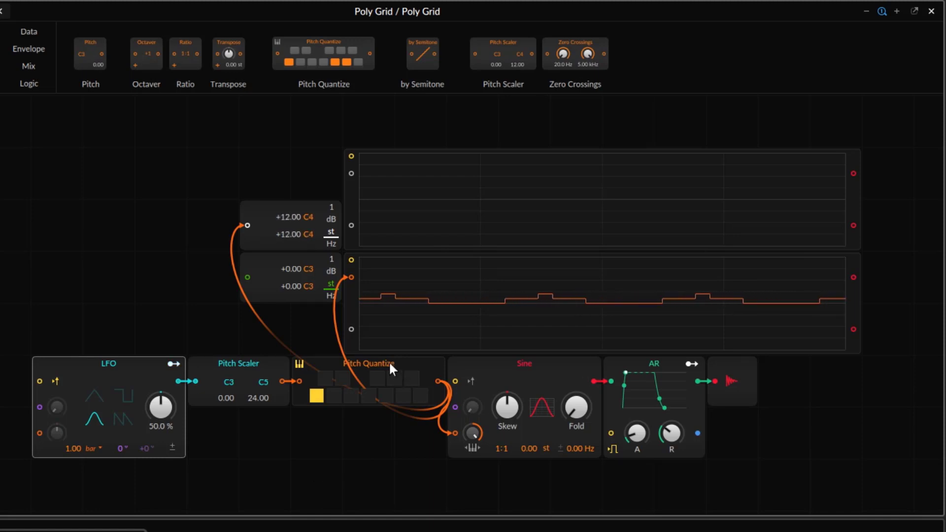
Step: Toggle Pitch Quantize between its fixed key selection and played-note input to compare them, ending with note input enabled
left_click(300, 365)
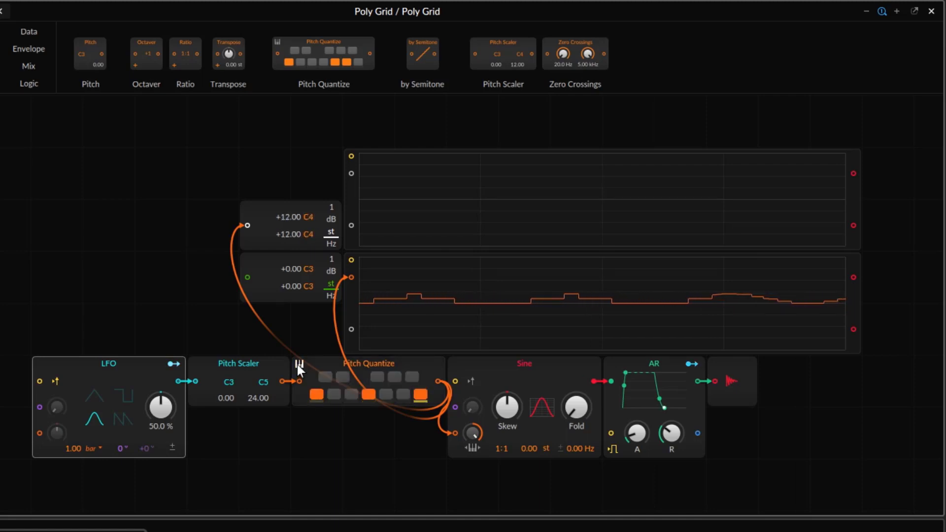
left_click(298, 364)
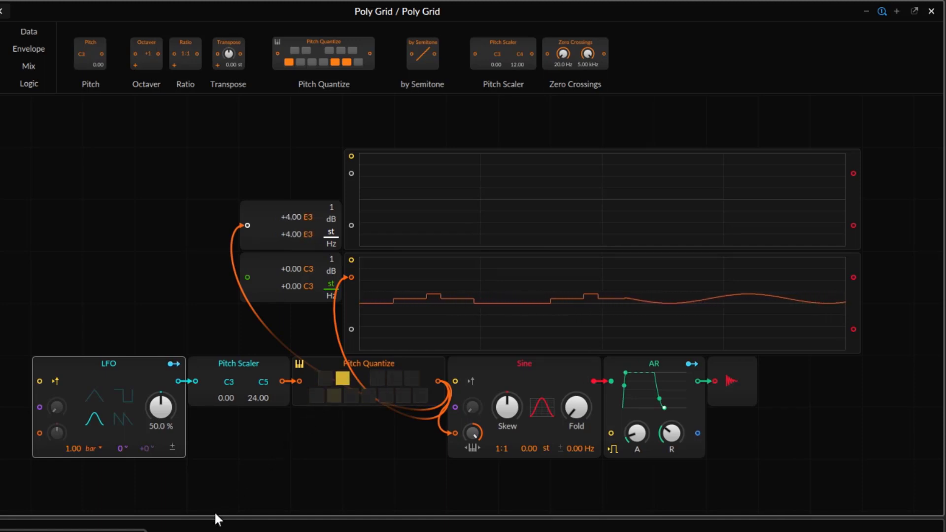
left_click(325, 378)
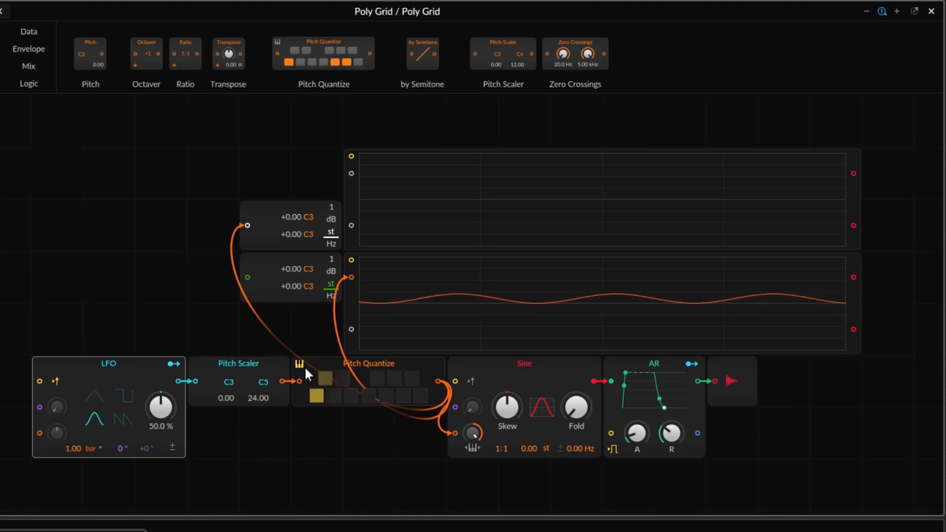
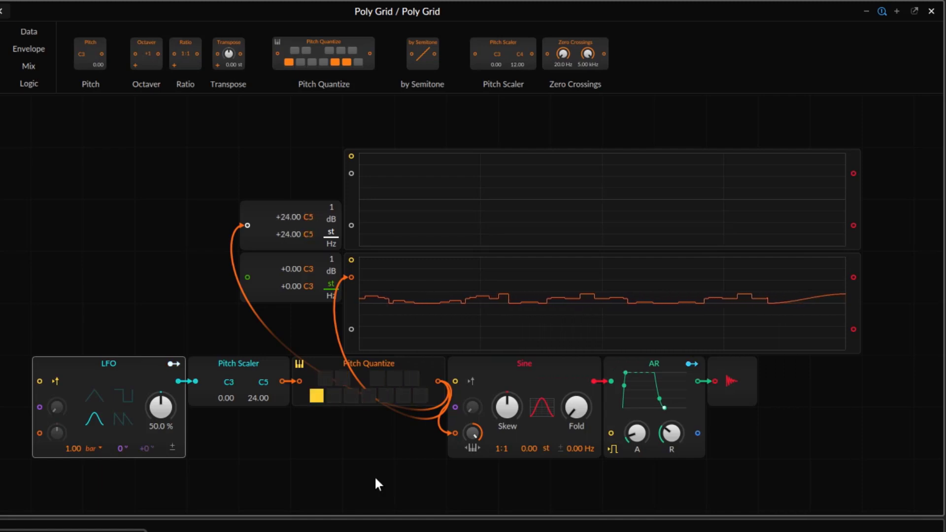
left_click(402, 364)
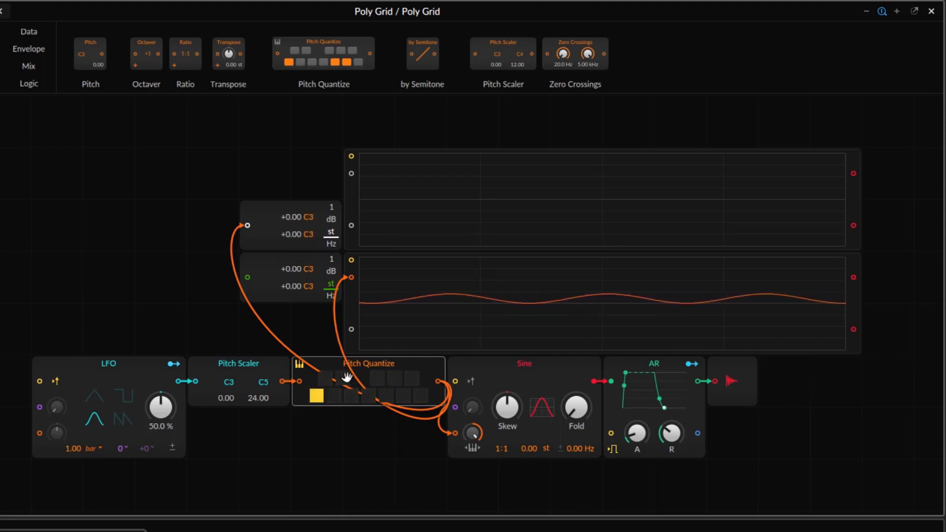
left_click(318, 393)
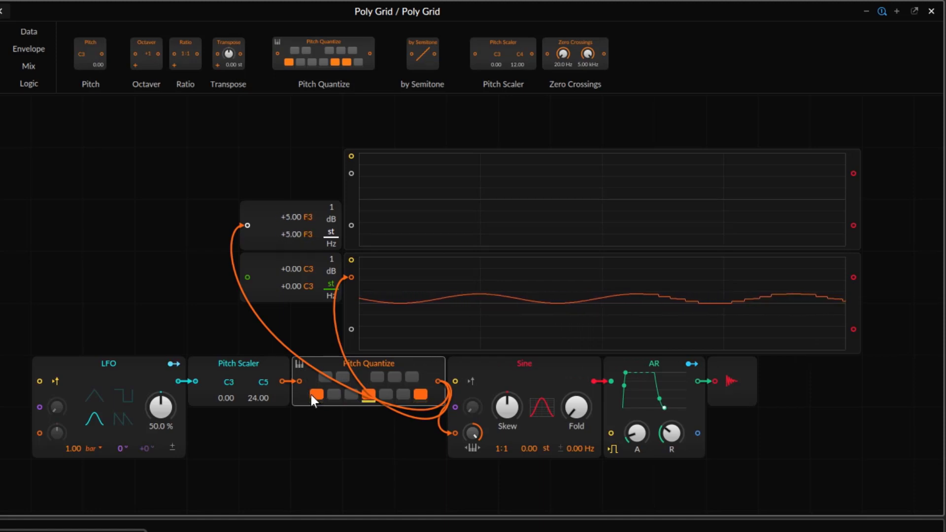
left_click(299, 364)
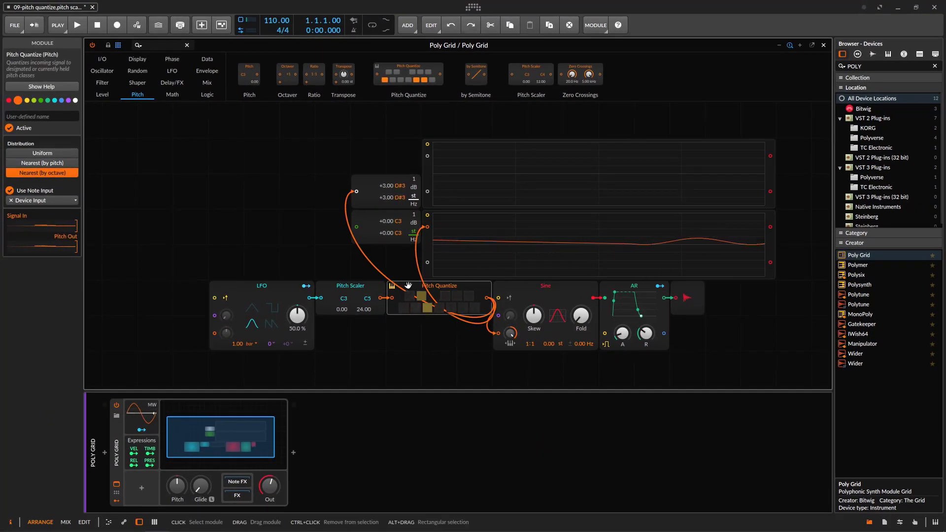
Step: Delete the Pitch Quantize module and set the LFO rate to 9.00 bars
key("Delete")
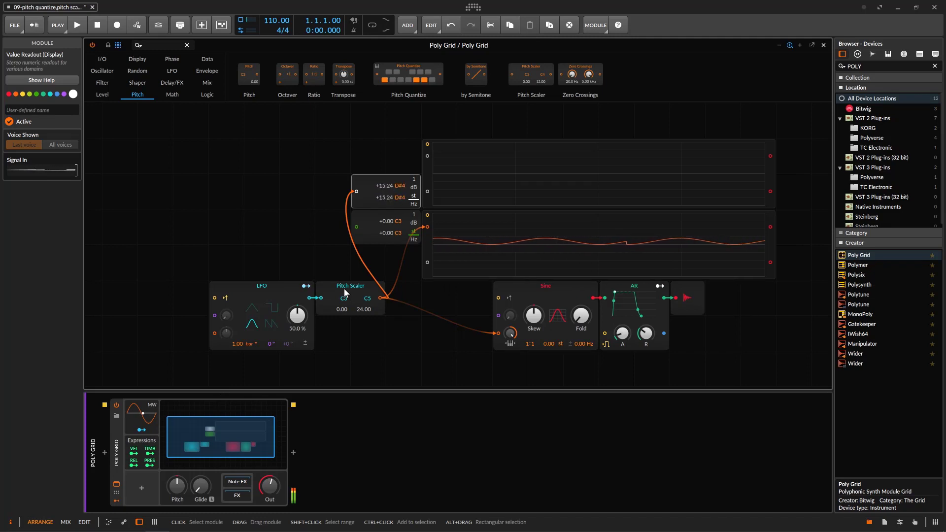
mouse_move(238, 343)
left_mouse_down()
mouse_move(238, 323)
mouse_move(232, 347)
left_mouse_up()
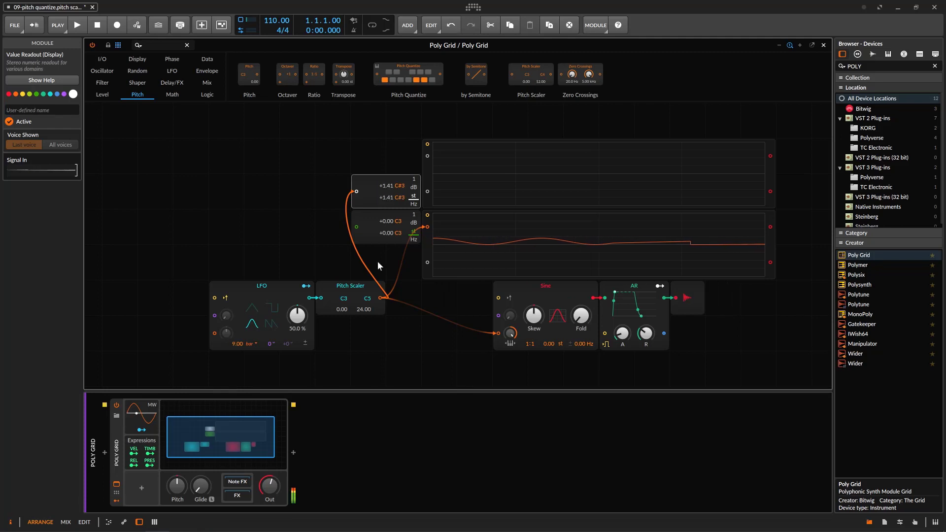
Step: Switch the connected value readout to Hz and set the LFO rate to 5.00 bars
left_click(414, 204)
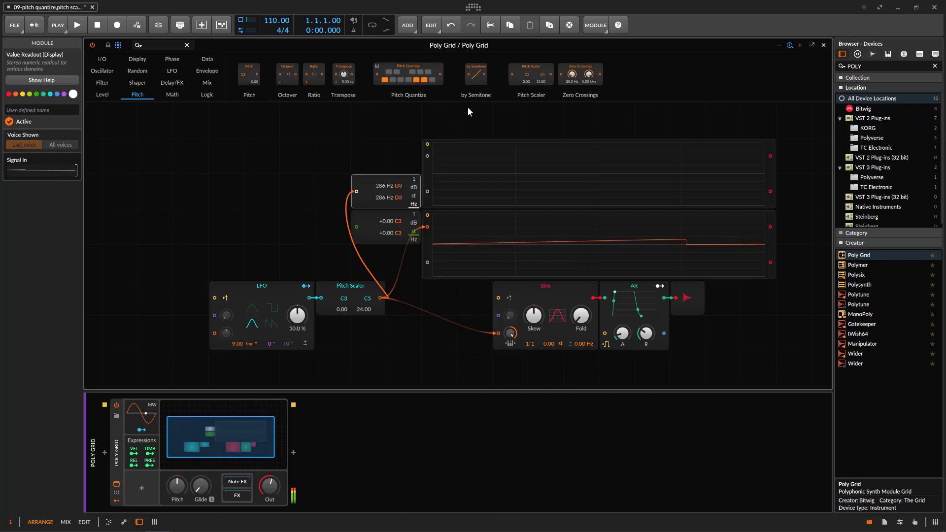
left_click_drag(232, 344, 232, 363)
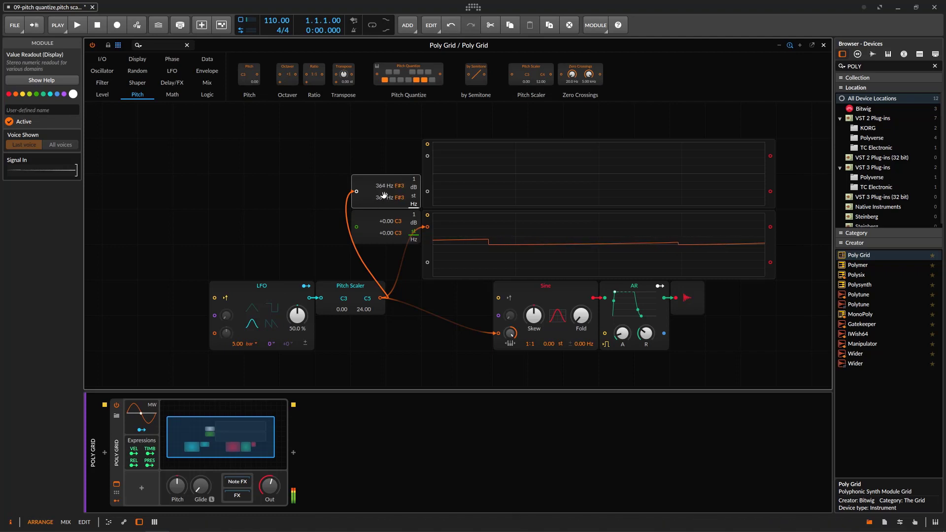
Step: Insert a by Semitone module directly after the Pitch Scaler in the pitch signal path
left_click(477, 80)
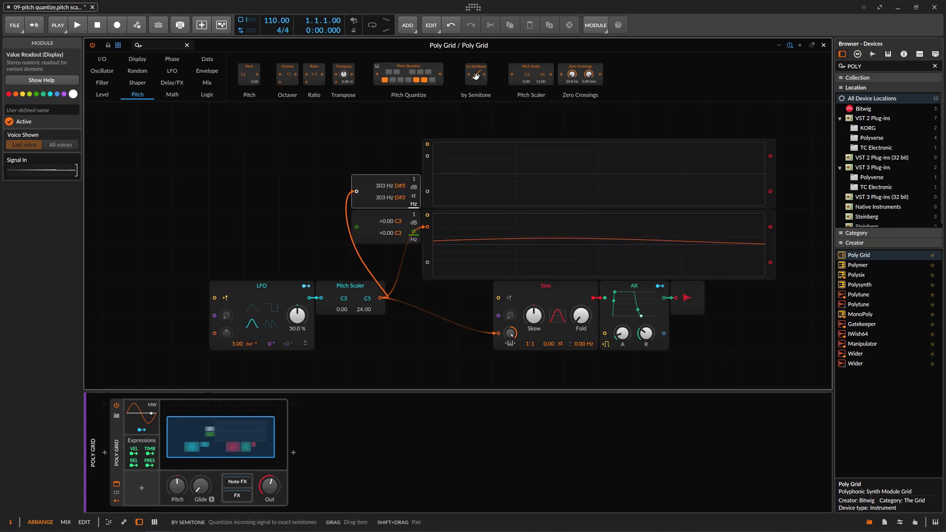
left_click_drag(476, 75, 380, 297)
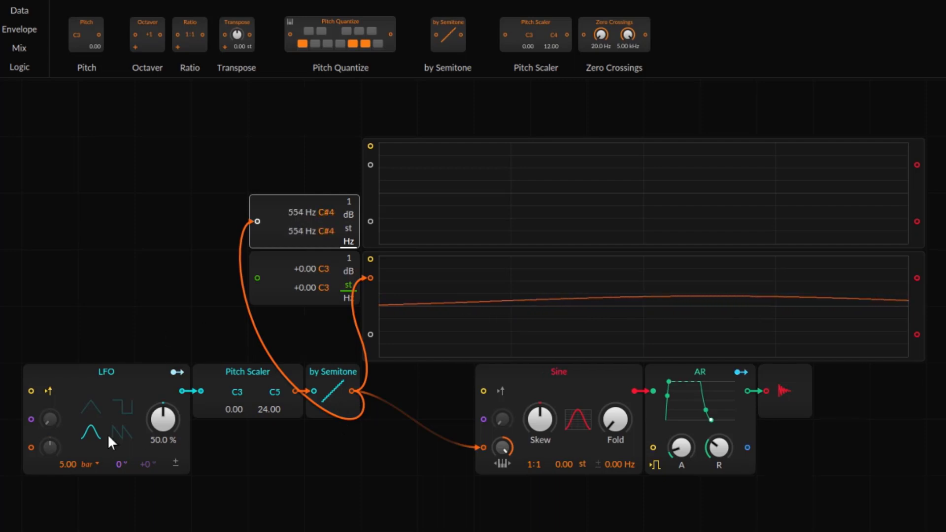
left_click(337, 391)
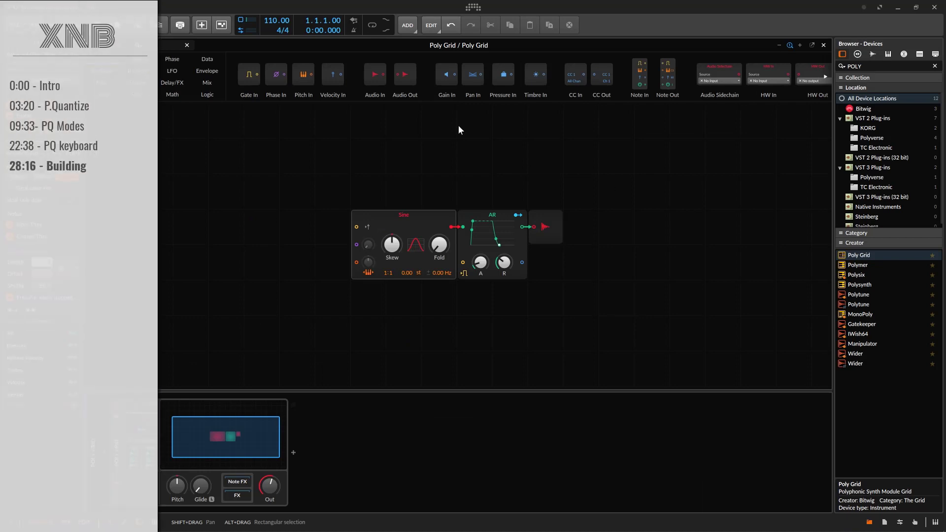
Step: Add a Sawtooth oscillator below the Sine and move both oscillators away from the AR envelope to open a gap
left_click(102, 71)
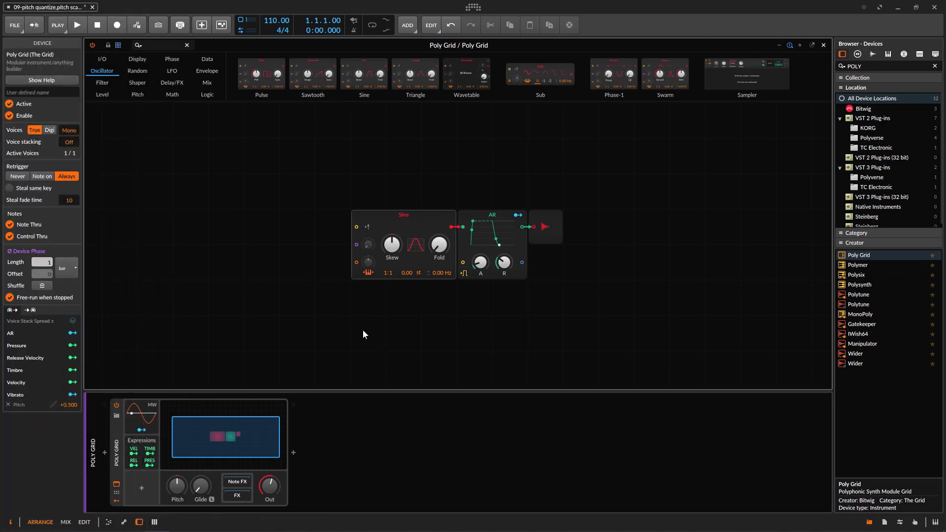
scroll(315, 194, "down", 2)
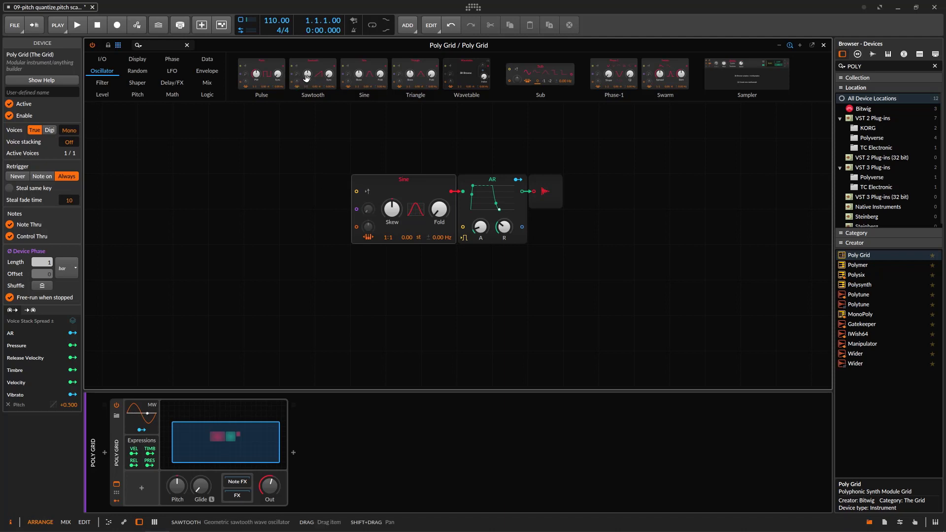
left_click_drag(322, 72, 371, 267)
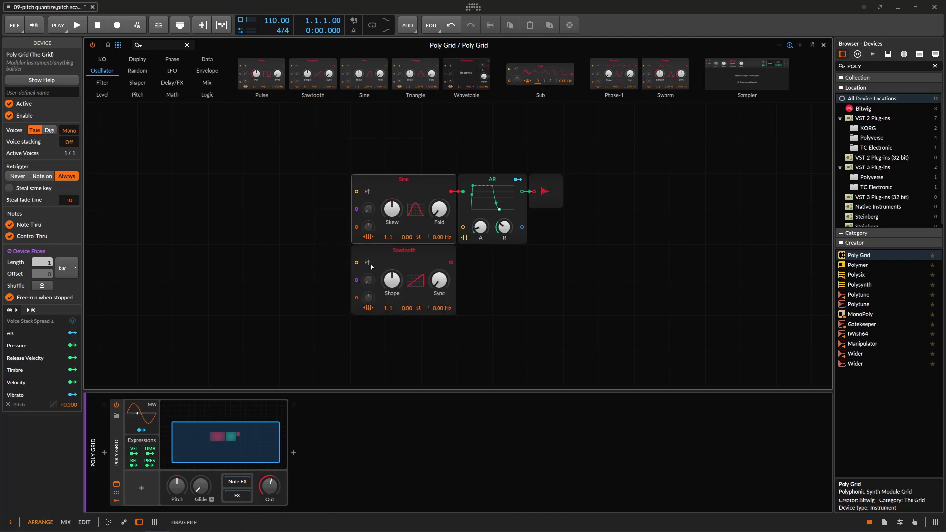
left_click_drag(283, 290, 457, 170)
left_click_drag(391, 192, 249, 191)
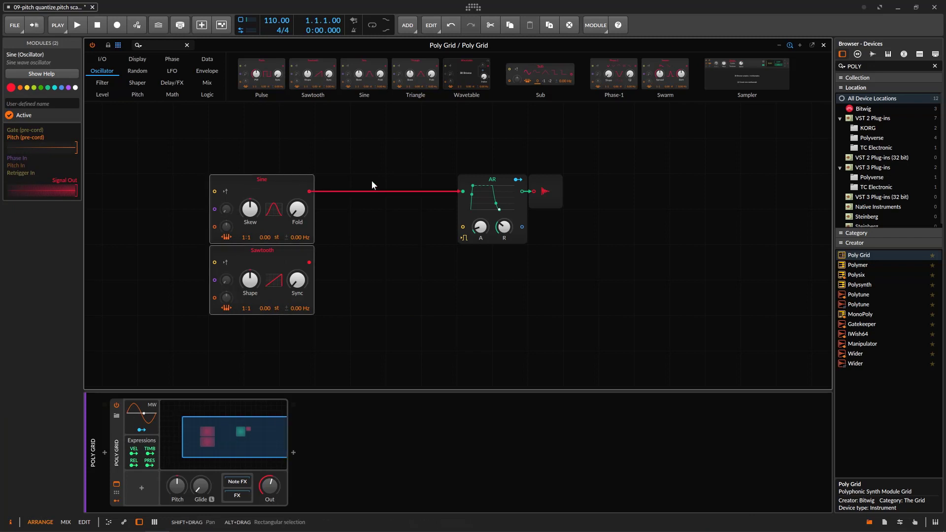
Step: Add a Mixer after the Sine, connect the Sawtooth to its second channel, and route the Mixer's output to the AR
left_click(206, 83)
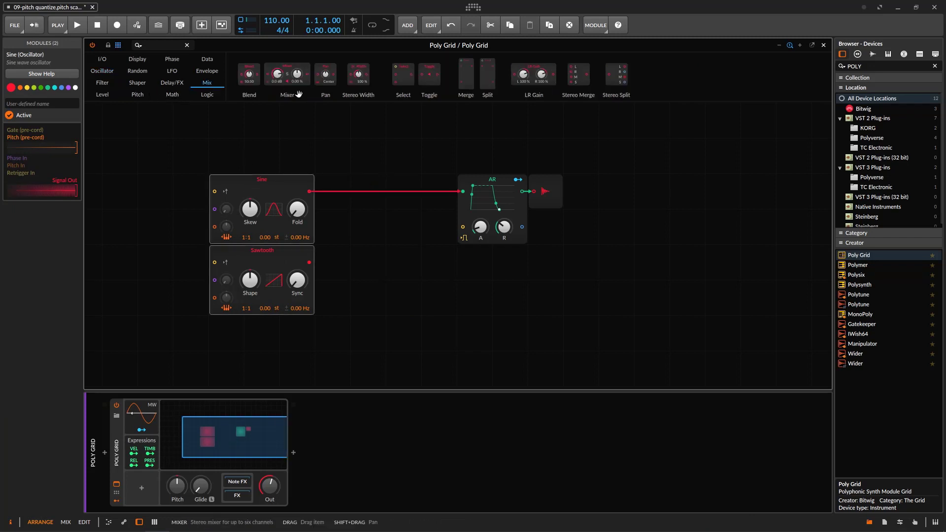
left_click_drag(287, 74, 325, 199)
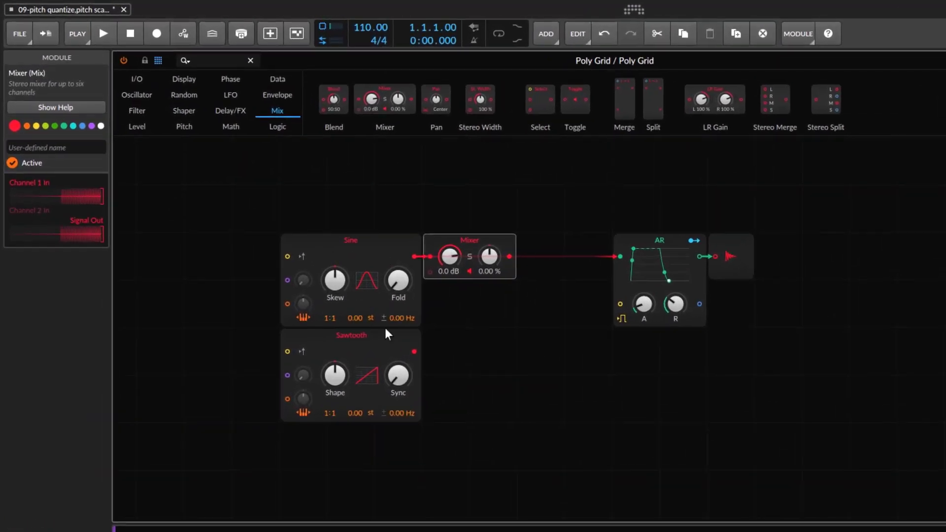
left_click_drag(440, 274, 431, 272)
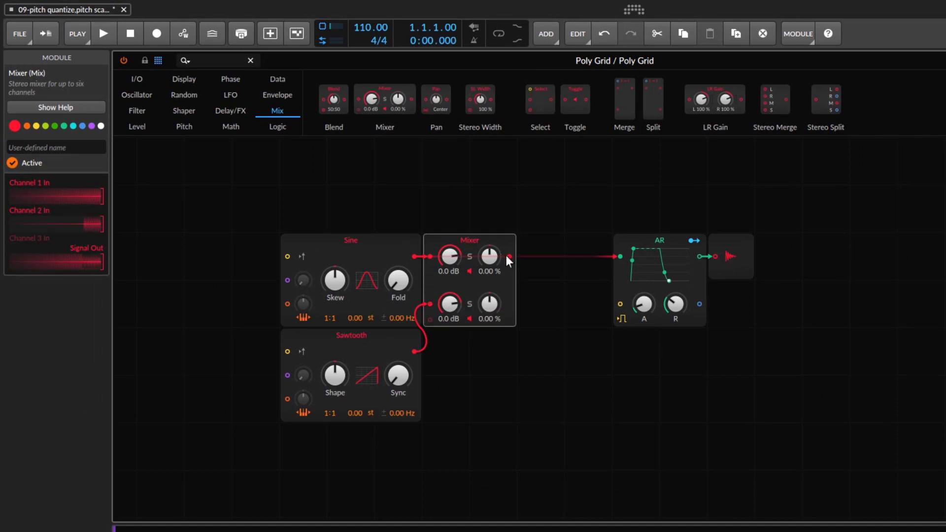
left_click_drag(507, 255, 620, 257)
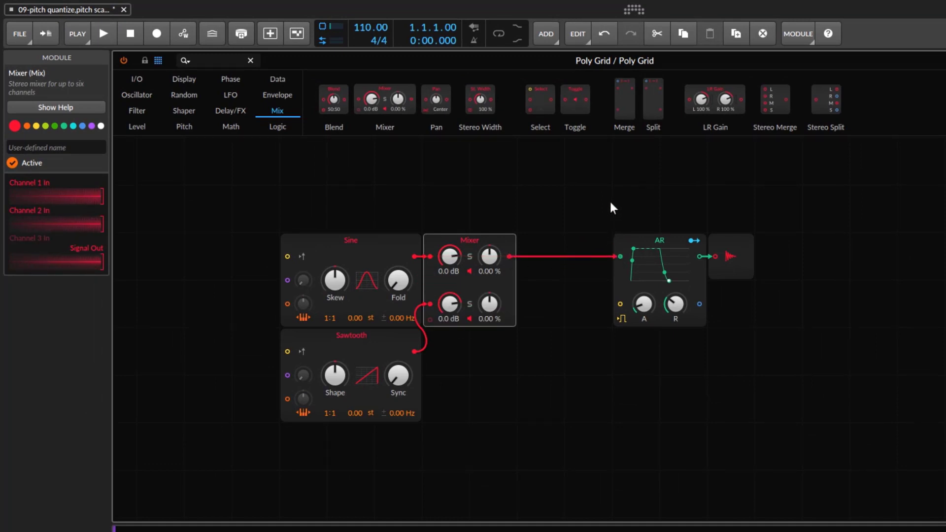
Step: Display the Filter modules and move the AR envelope and audio output together further from the Mixer to make room
left_click(137, 111)
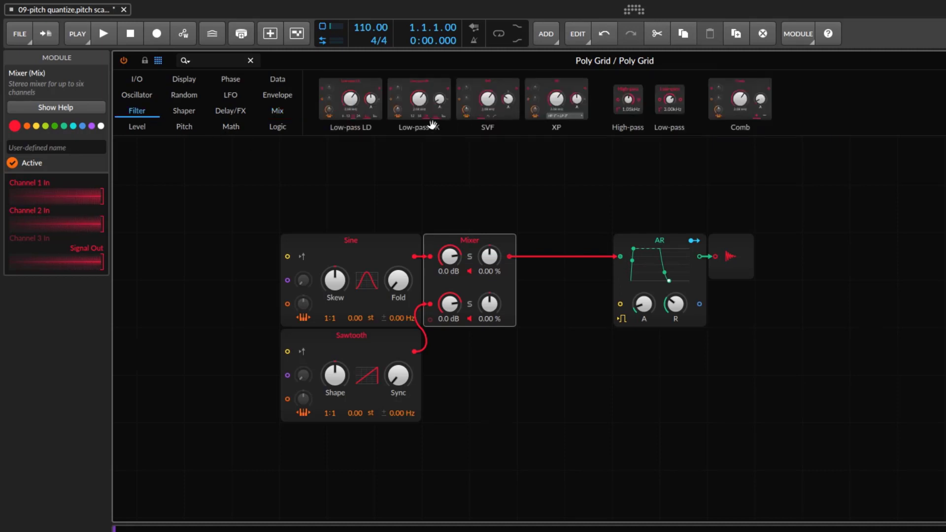
left_click_drag(636, 209, 782, 363)
left_click_drag(672, 247, 712, 249)
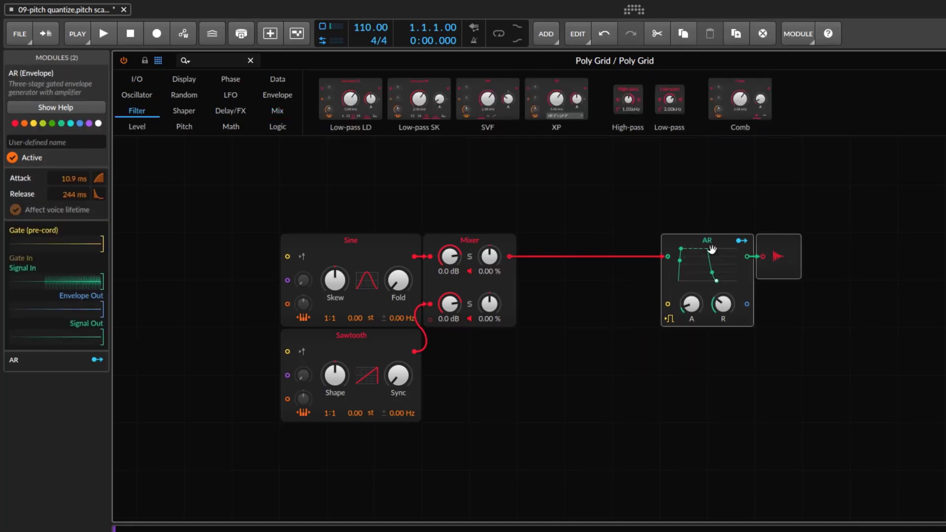
Step: Insert a Low-pass SK filter between the Mixer and the AR, set its cutoff to 584 Hz and raise its resonance
left_click_drag(424, 90, 514, 261)
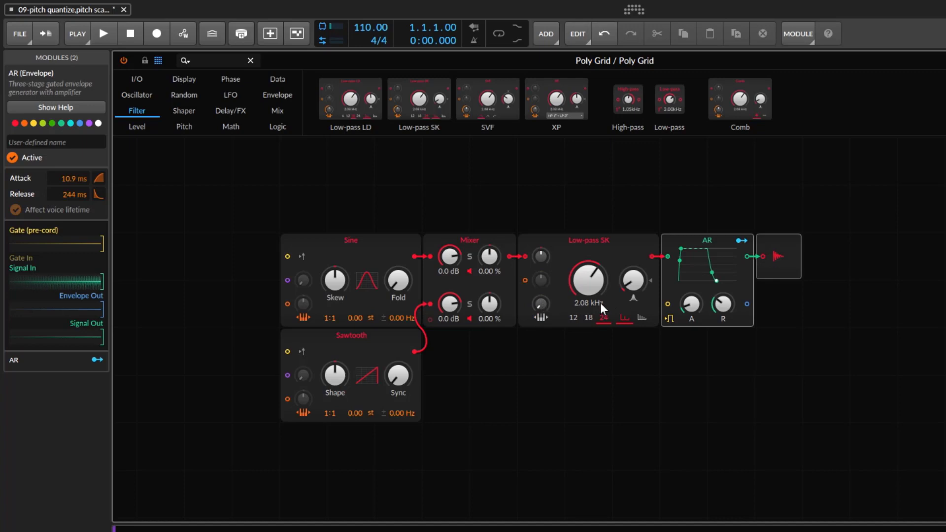
left_click_drag(595, 272, 637, 237)
left_click_drag(589, 280, 598, 280)
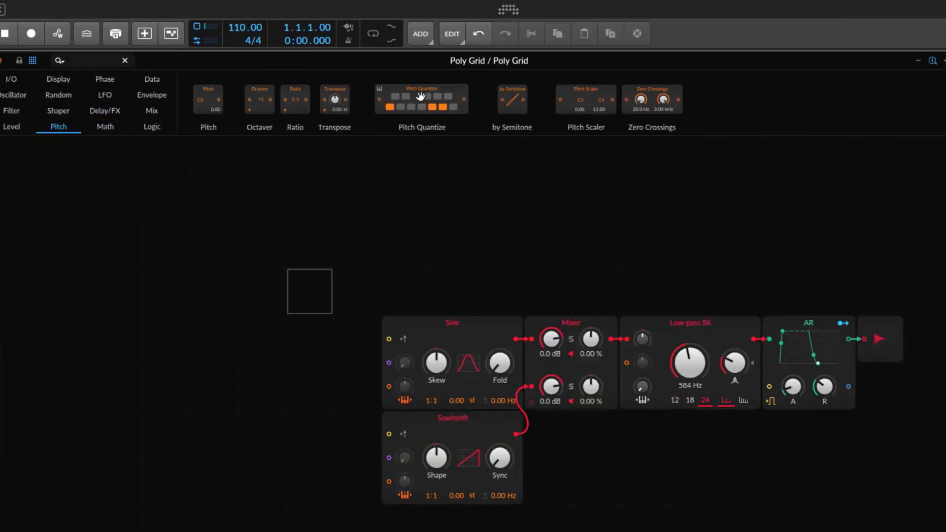
Step: Place a Pitch Quantize set to C, D♯, G and A♯ before the Sine and patch it into the Sine's pitch input
left_click_drag(422, 101, 310, 347)
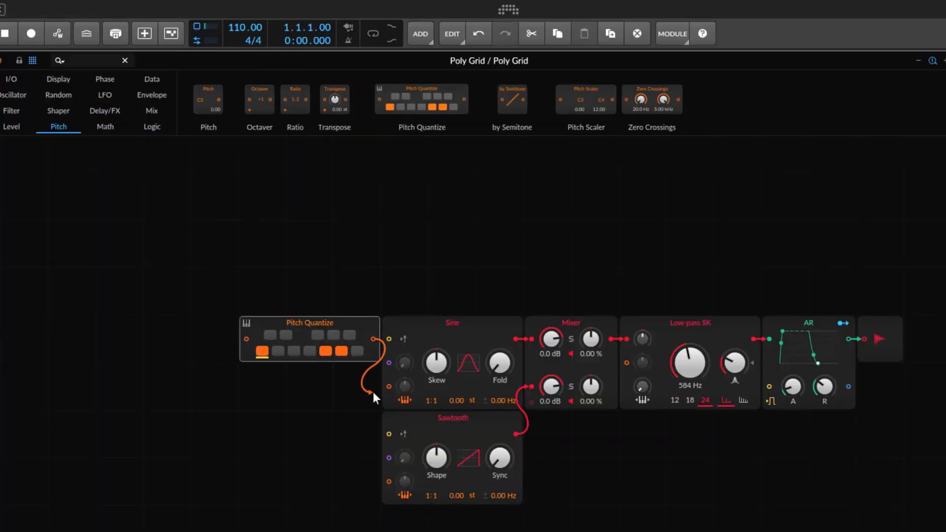
left_click_drag(404, 388, 404, 340)
left_click(348, 335)
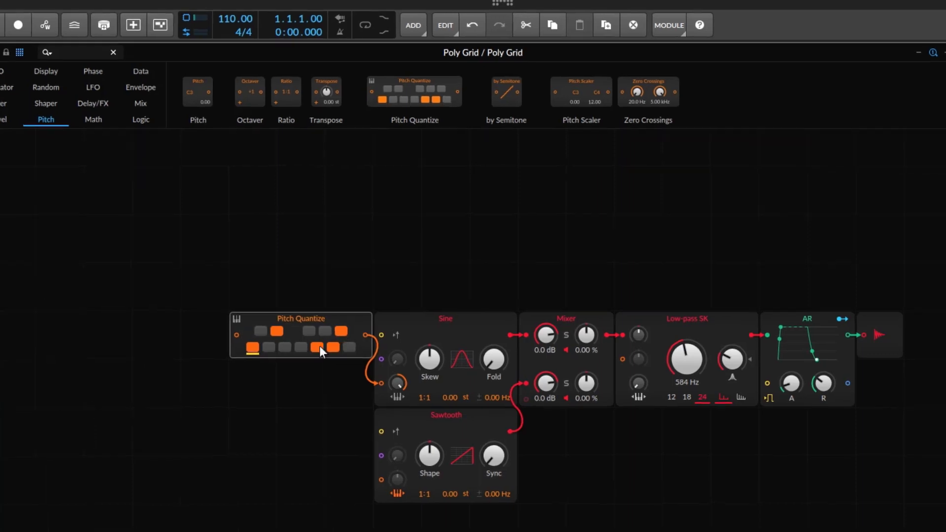
left_click(341, 351)
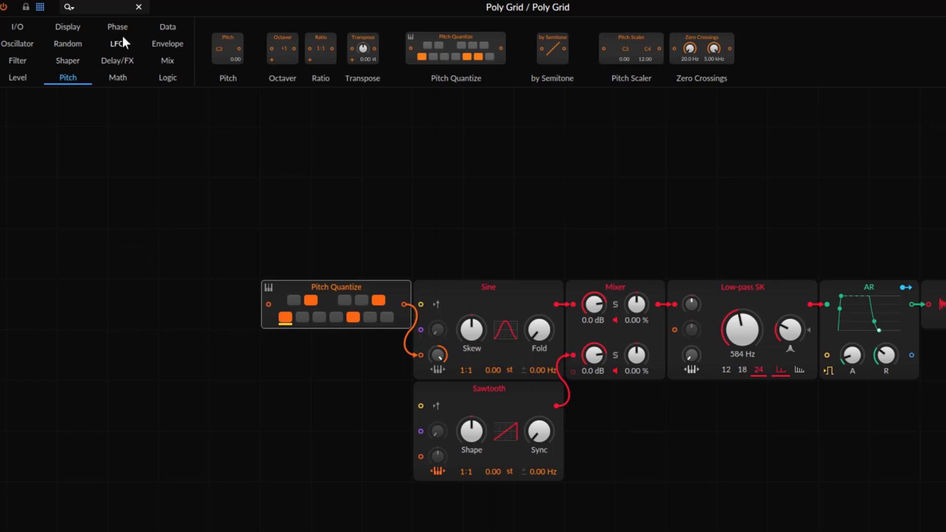
Step: Add an enlarged Pitches data module before the Pitch Quantize and connect its pitch output to the quantizer's input
left_click(170, 30)
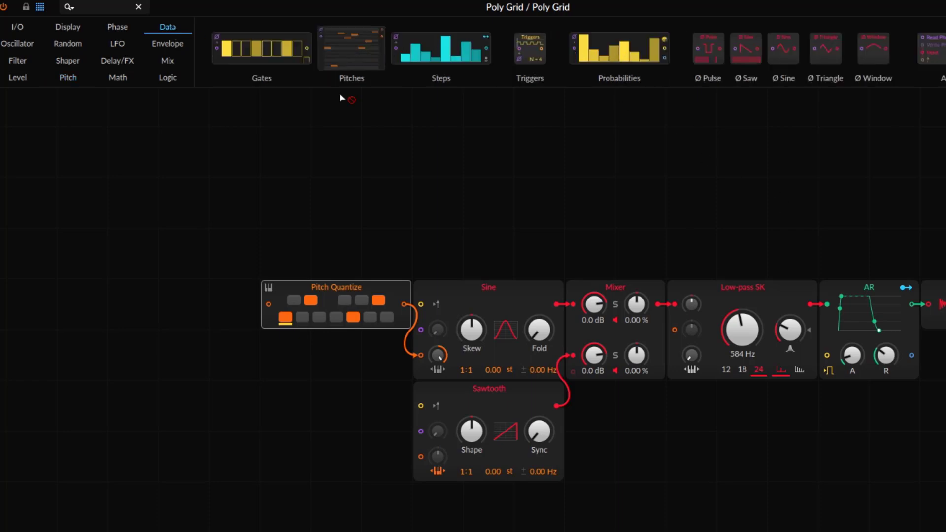
left_click_drag(341, 99, 202, 280)
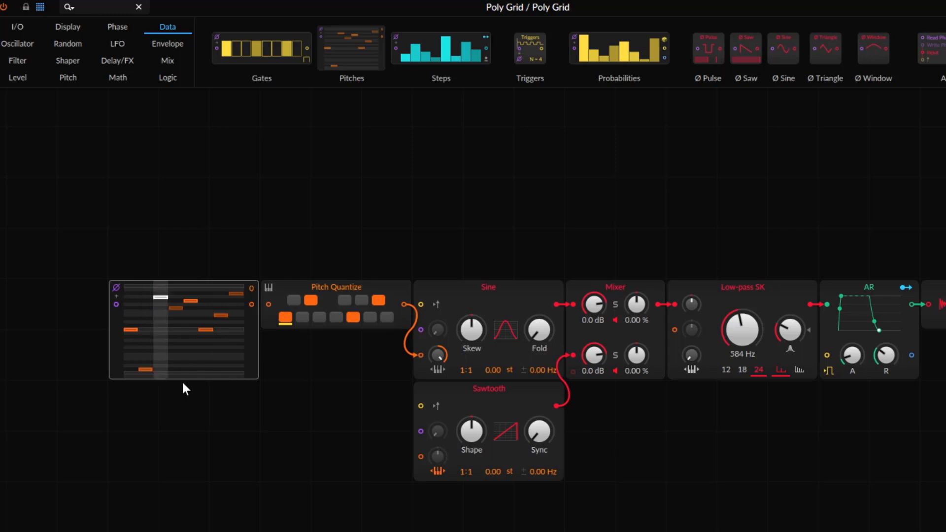
left_click_drag(182, 379, 184, 480)
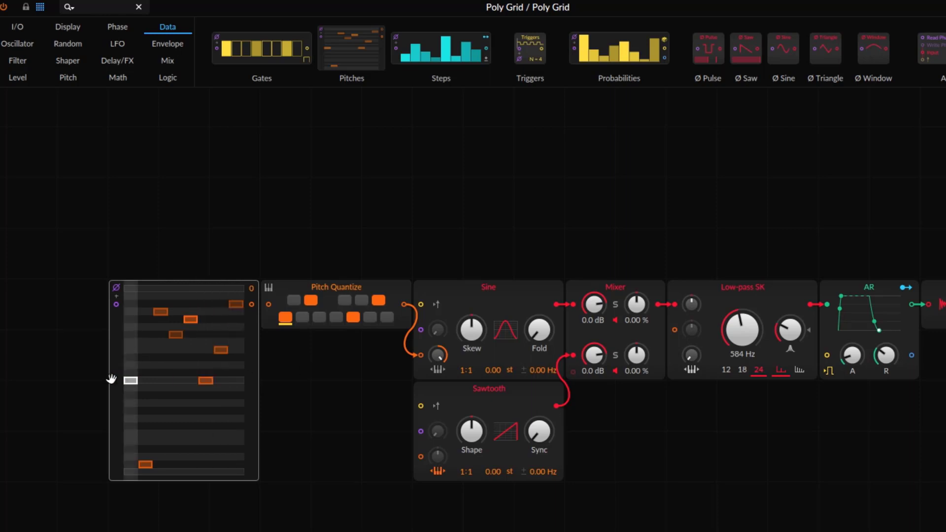
left_click_drag(111, 376, 76, 370)
left_click_drag(207, 367, 256, 368)
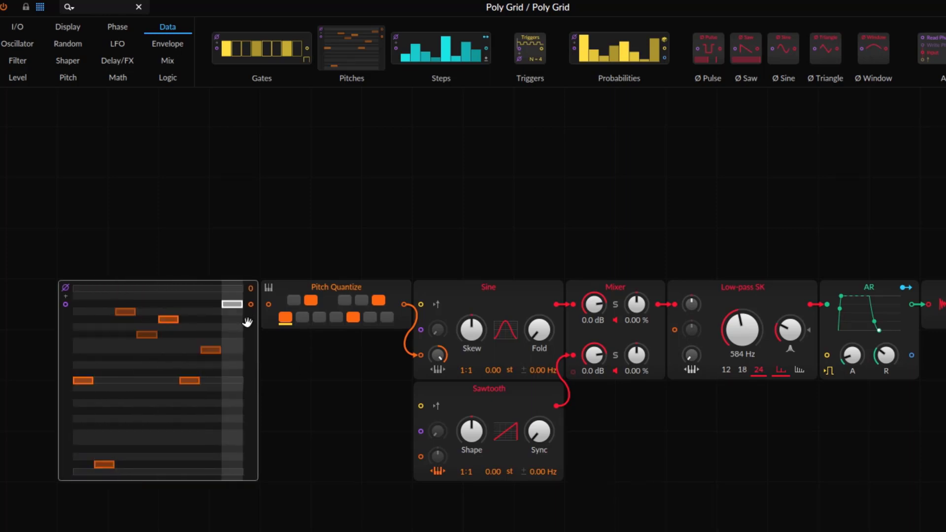
left_click_drag(250, 305, 270, 305)
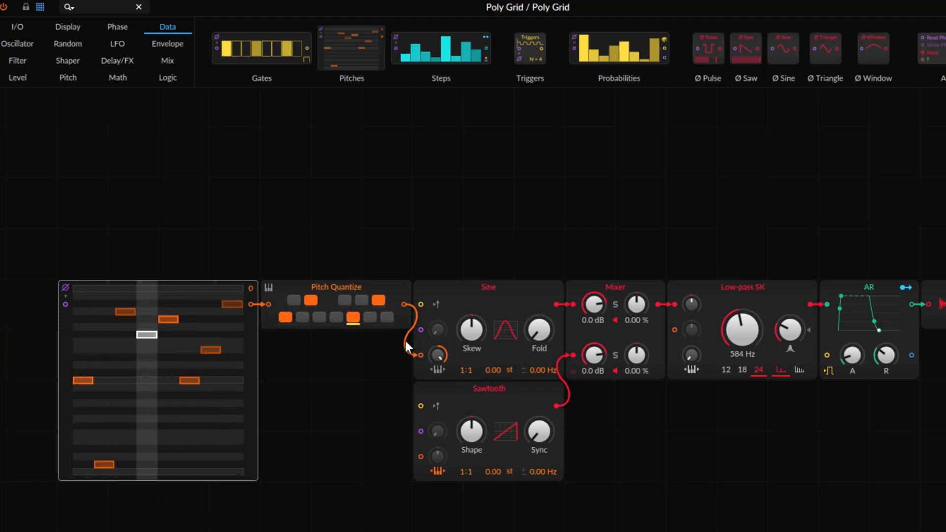
Step: Move several notes of the Pitches sequence to new pitches, including steps two, three, five, six and eight, and solo the Sine's Mixer channel
left_click(104, 433)
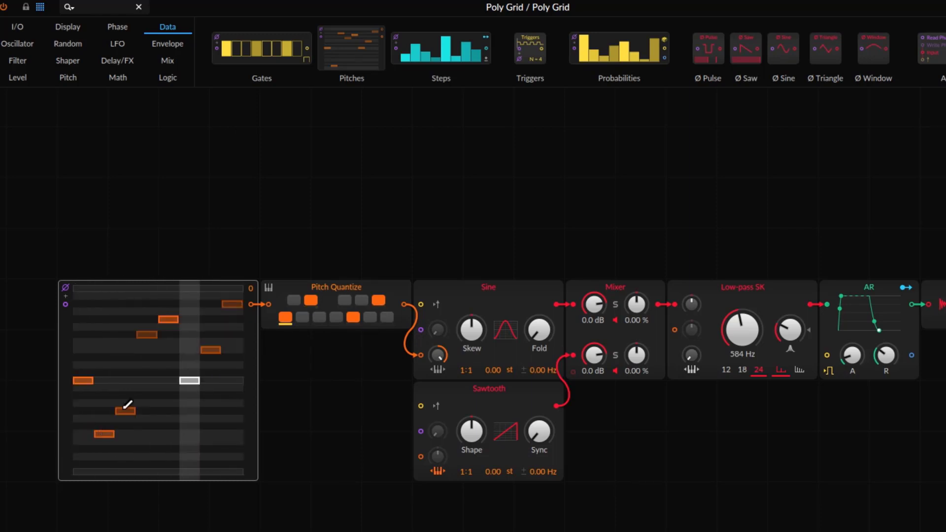
left_click(126, 411)
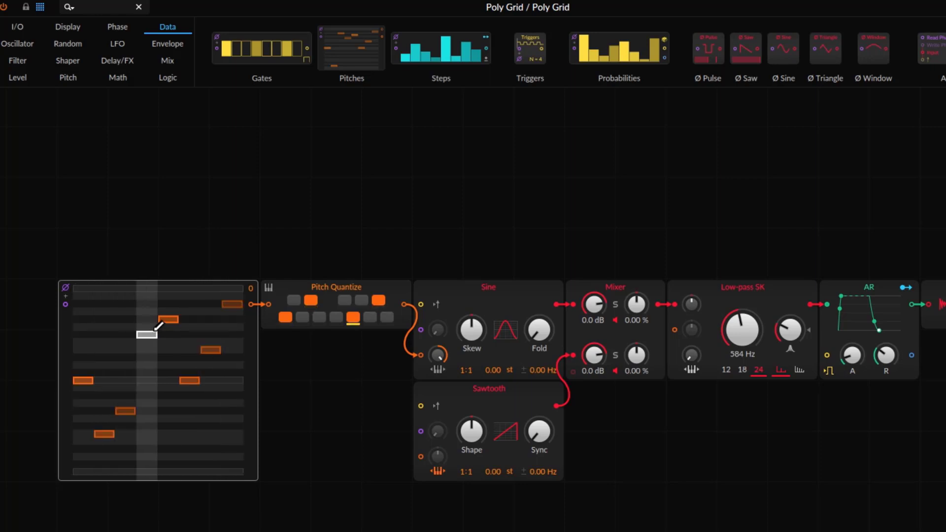
left_click(168, 289)
left_click(189, 456)
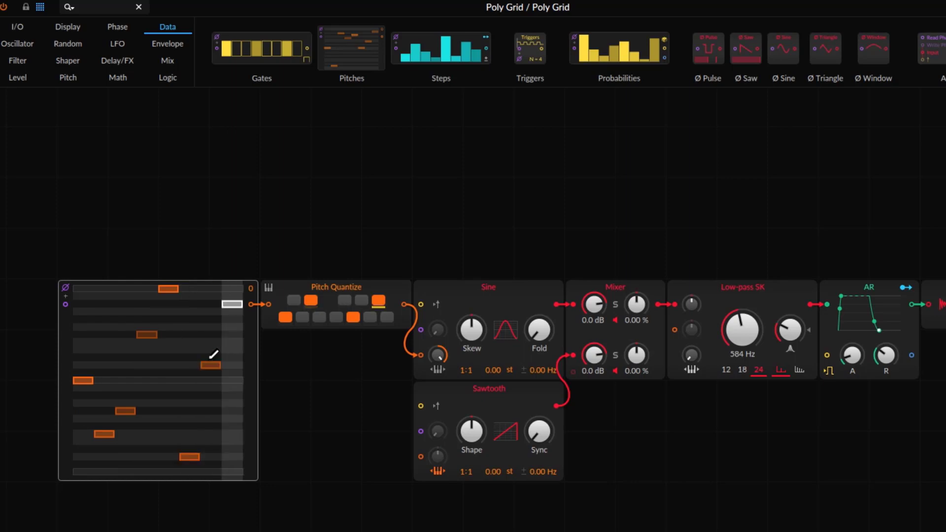
left_click_drag(237, 304, 229, 377)
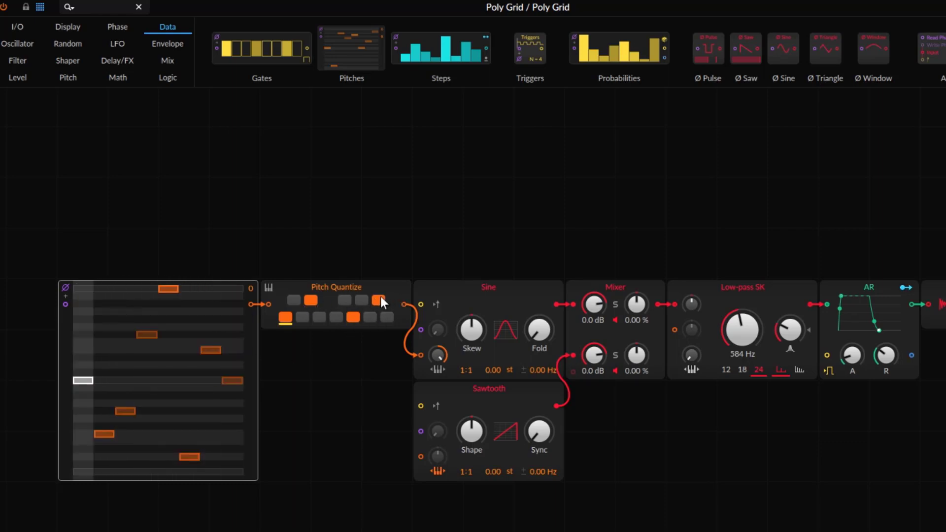
left_click(169, 302)
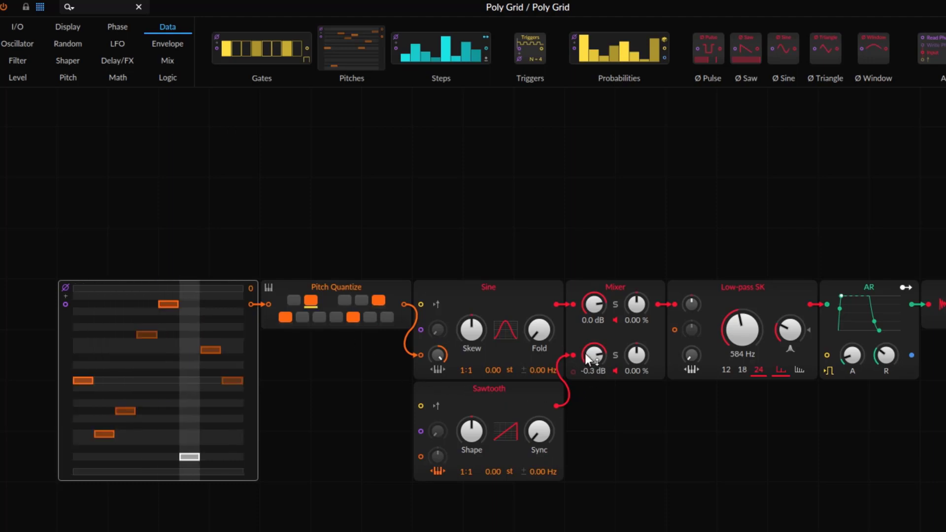
left_click(615, 304)
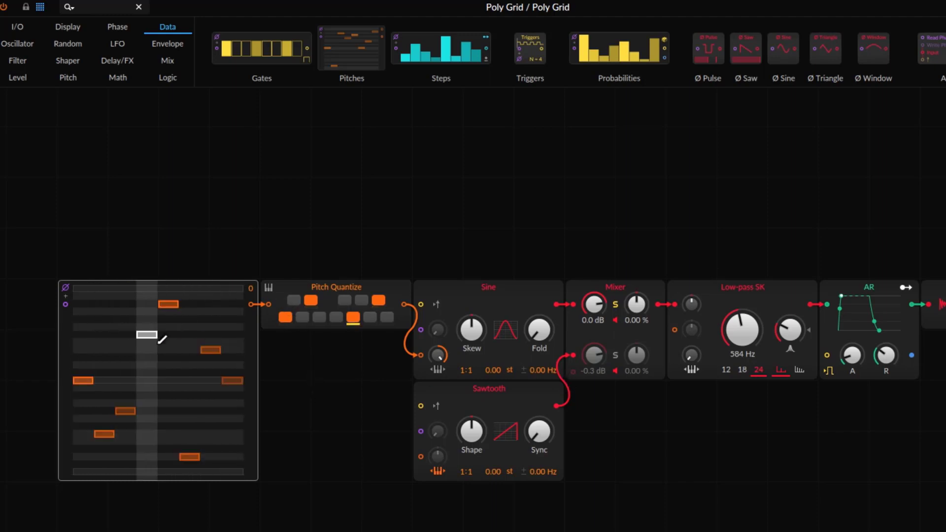
Step: Add a Transport module above the Pitches module and connect its phase output to the Pitches' phase input
left_click(111, 46)
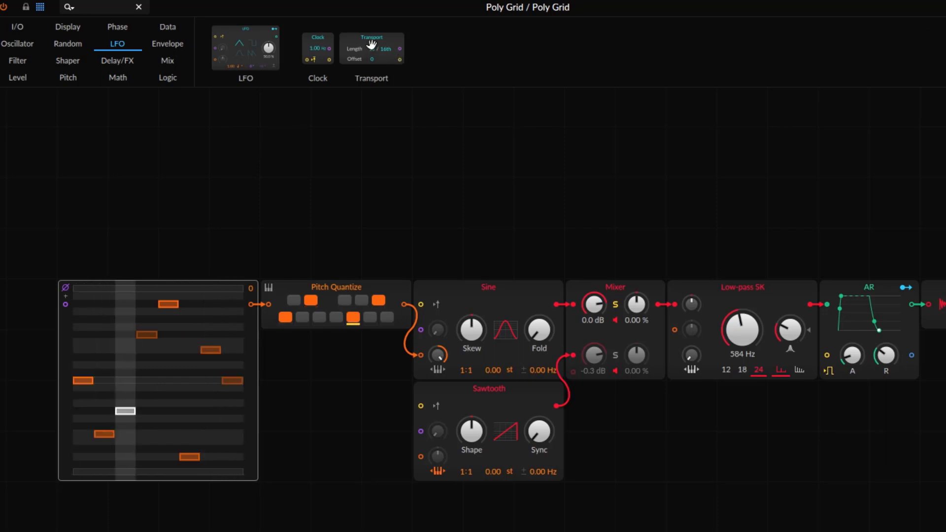
left_click_drag(371, 47, 95, 201)
left_click(93, 196)
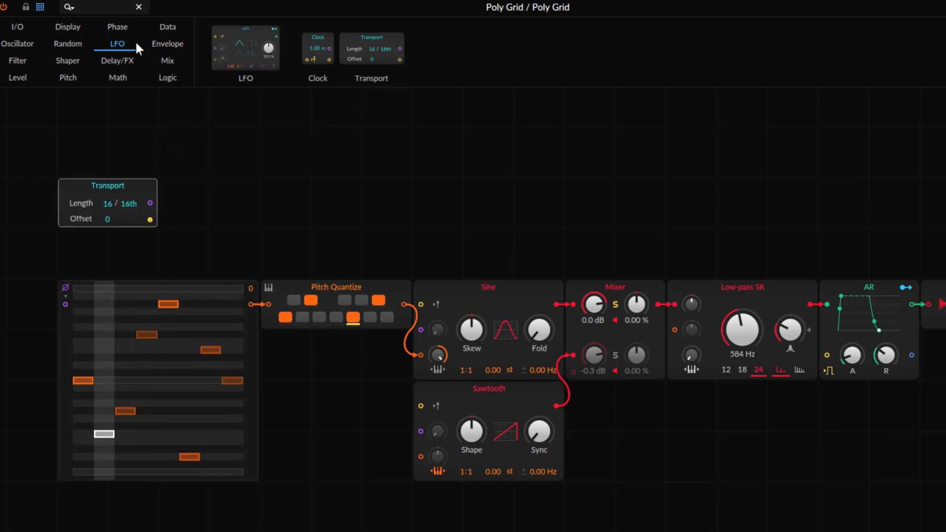
left_click(105, 29)
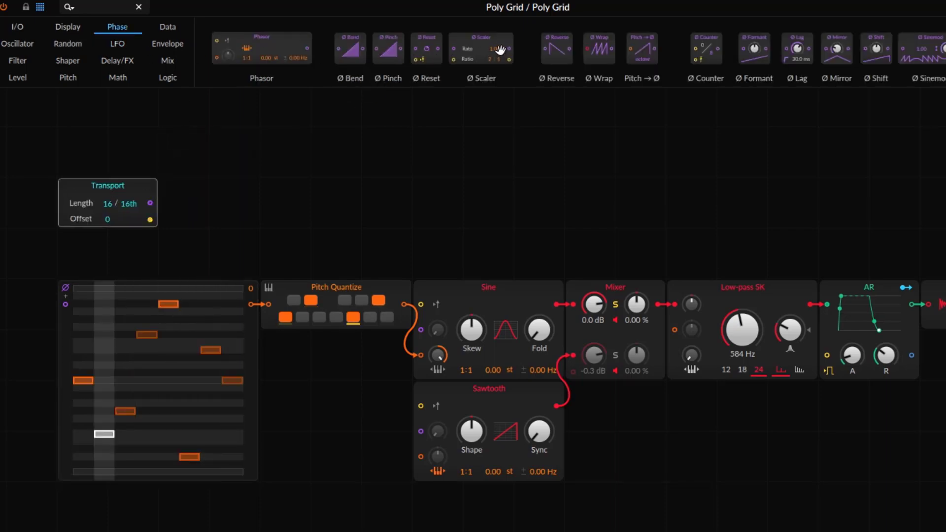
left_click_drag(151, 202, 66, 304)
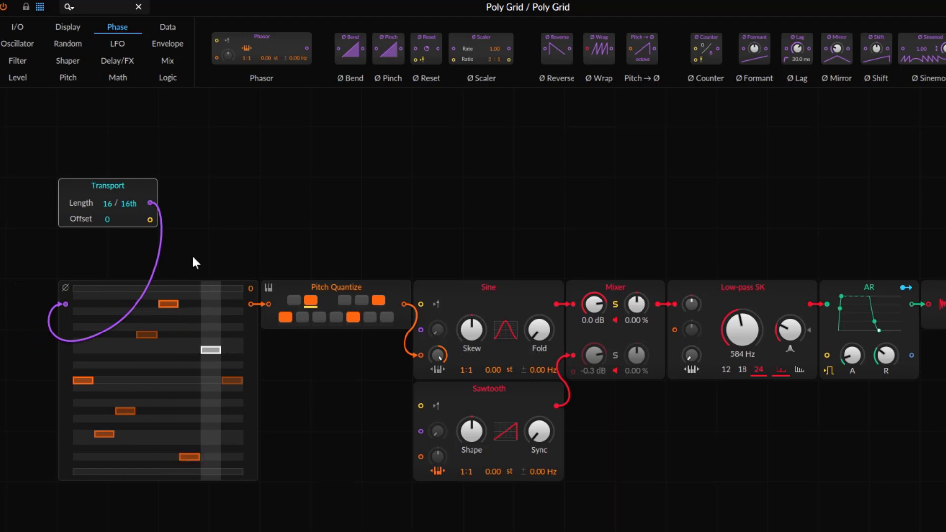
Step: Set the Transport's length to 8 sixteenths and insert a Ø Reset below it in the phase cable to the Pitches
left_click_drag(108, 203, 107, 239)
left_click_drag(434, 66, 69, 306)
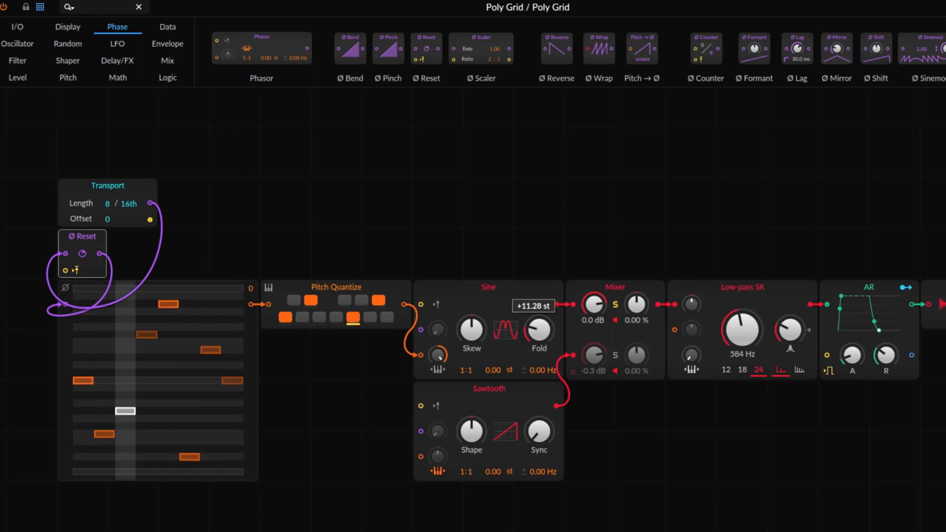
Step: Turn down the Sine's Skew, adjust its Fold to a low amount, and set its frequency offset to 0.53 Hz
mouse_move(462, 332)
left_mouse_down()
mouse_move(462, 350)
mouse_move(463, 338)
left_mouse_up()
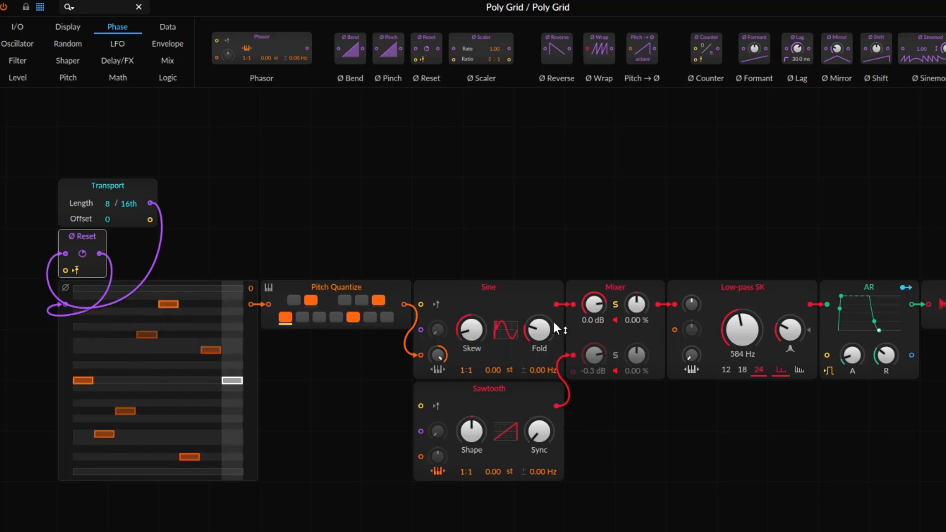
left_click_drag(547, 335, 547, 342)
left_click_drag(525, 368, 525, 366)
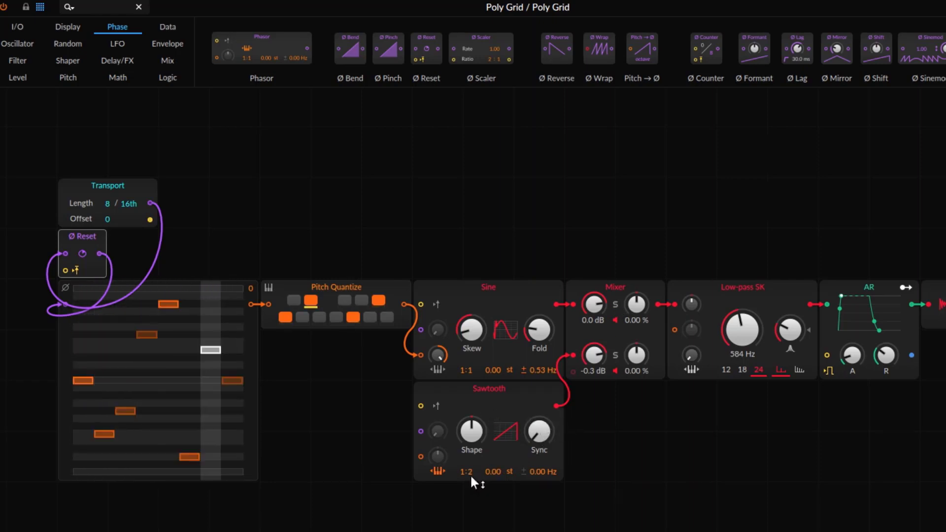
Step: Lower the Sawtooth's Mixer channel to -6.1 dB and select the Sawtooth module
left_click_drag(595, 357, 595, 377)
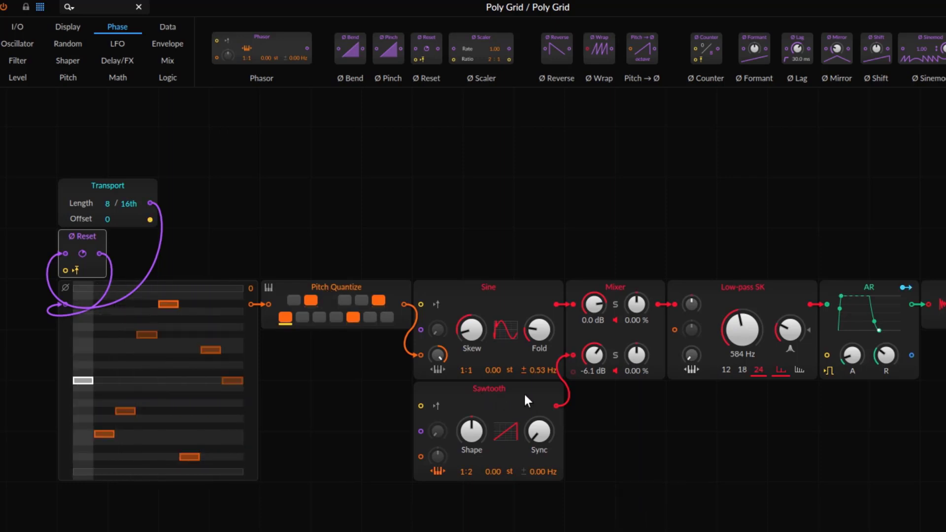
left_click_drag(524, 395, 506, 410)
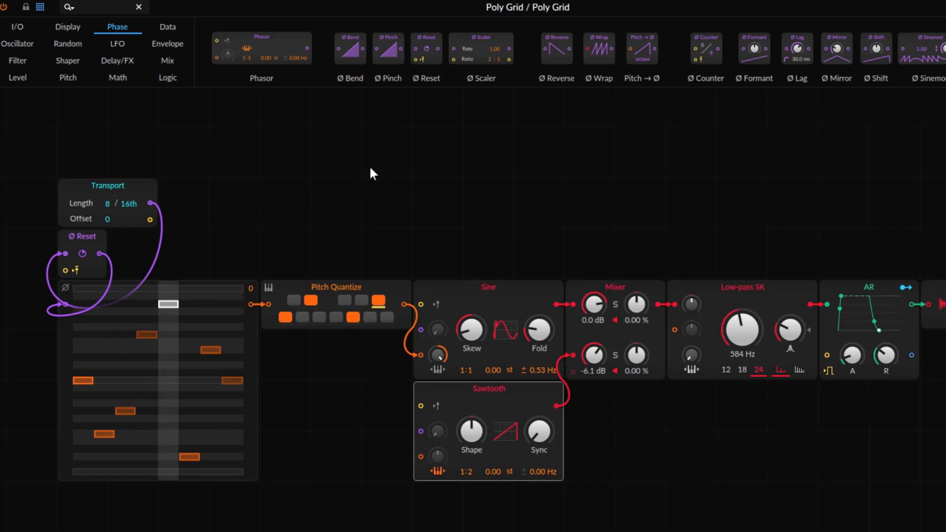
Step: Add an LFO below the Pitches module feeding a Pitch Scaler with low pitch 12.00 (C4) and high pitch 36.00 (C6)
left_click(122, 43)
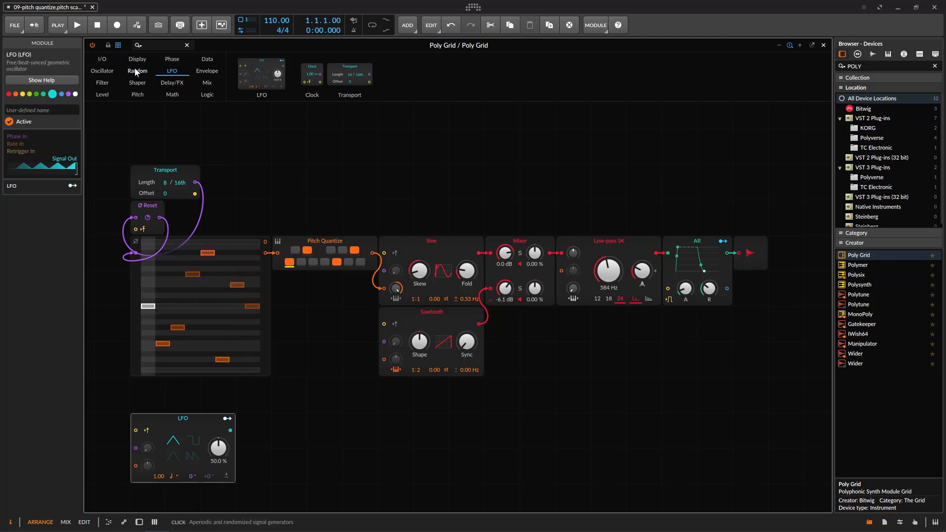
left_click(139, 97)
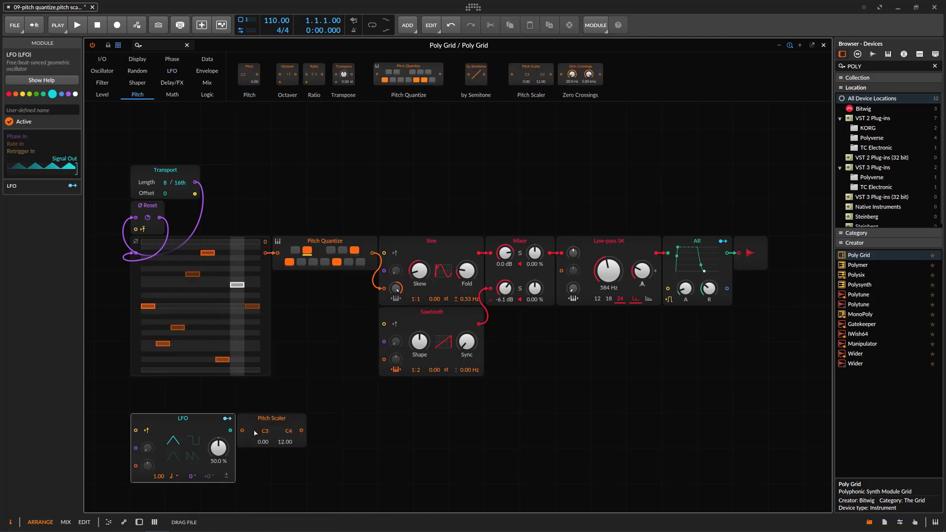
left_click(255, 433)
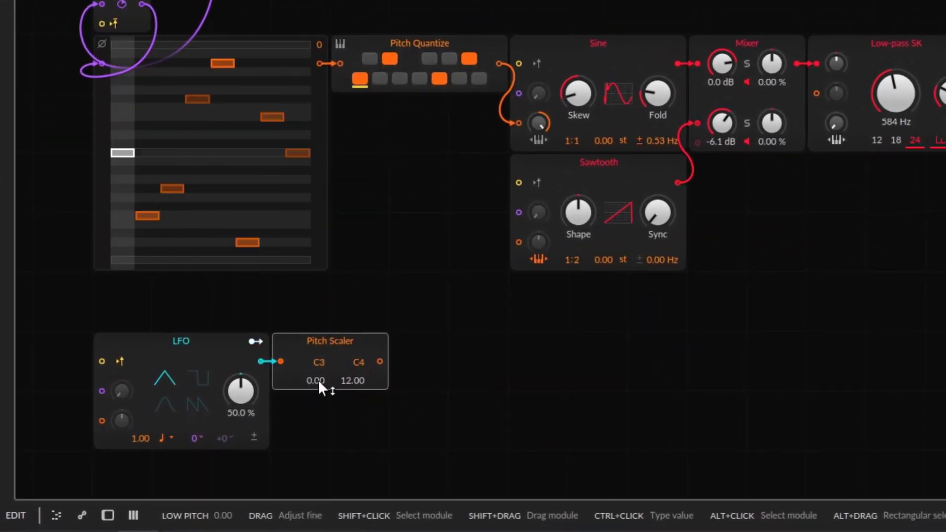
left_click_drag(315, 380, 321, 360)
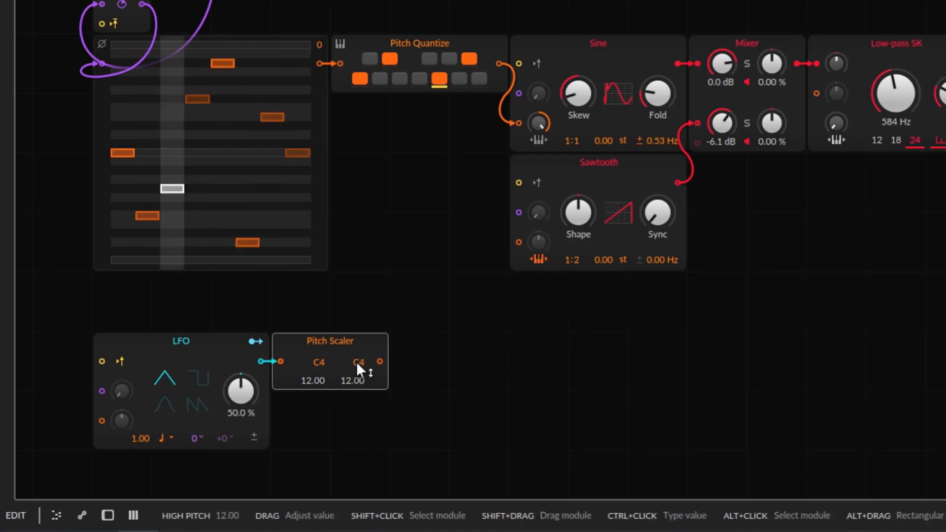
left_click_drag(357, 361, 356, 291)
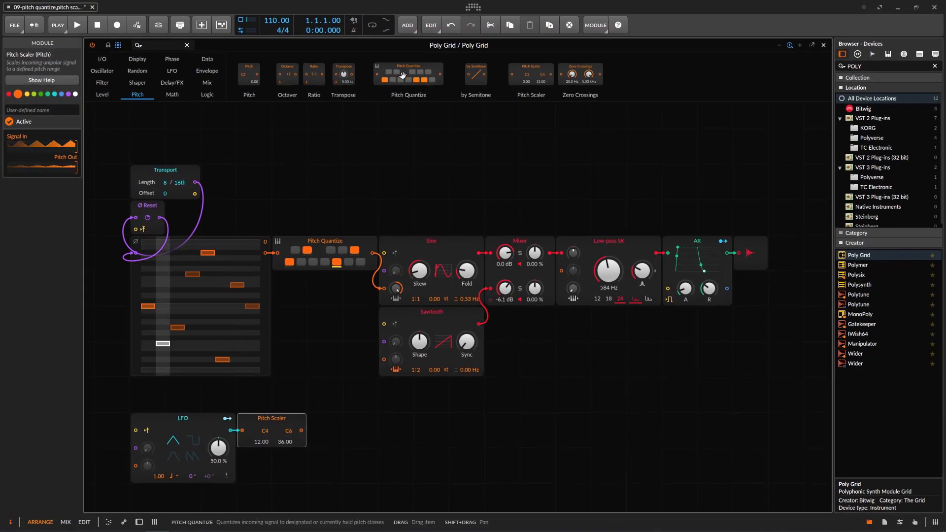
Step: Add a Pitch Quantize after the Pitch Scaler and shift the LFO, Pitch Scaler and new quantizer slightly left together
left_click_drag(403, 75, 314, 430)
left_click_drag(197, 397, 396, 446)
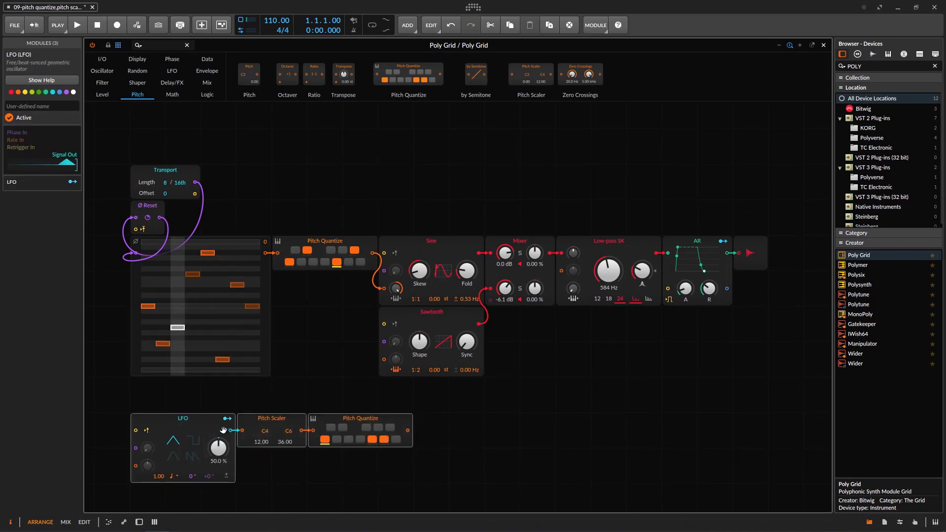
left_click_drag(222, 422, 182, 424)
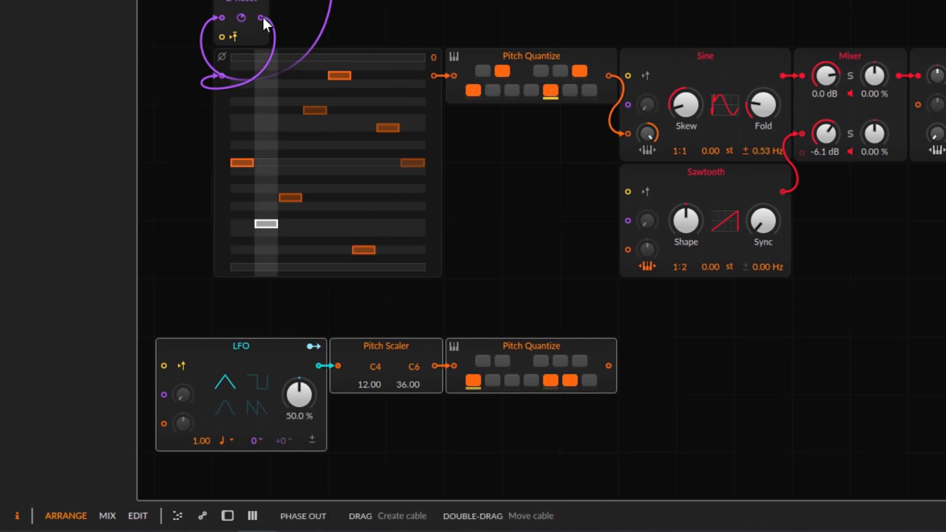
Step: Connect the Ø Reset's output to the LFO's retrigger input and change the LFO's timebase to Hertz
left_click_drag(261, 18, 142, 390)
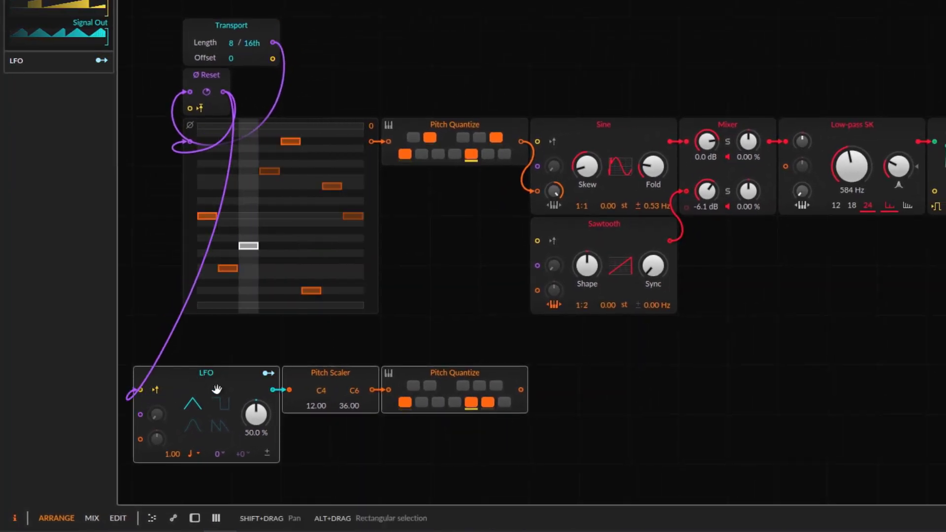
left_click(194, 454)
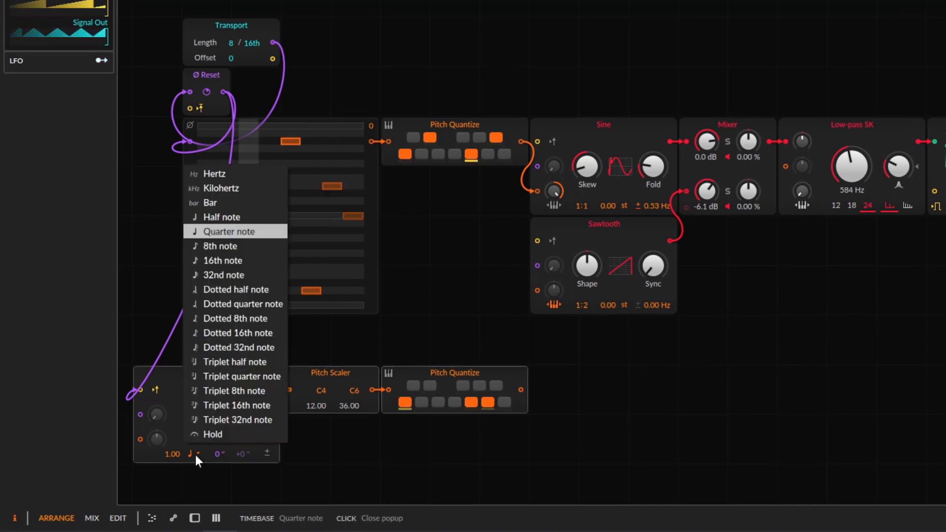
left_click(232, 175)
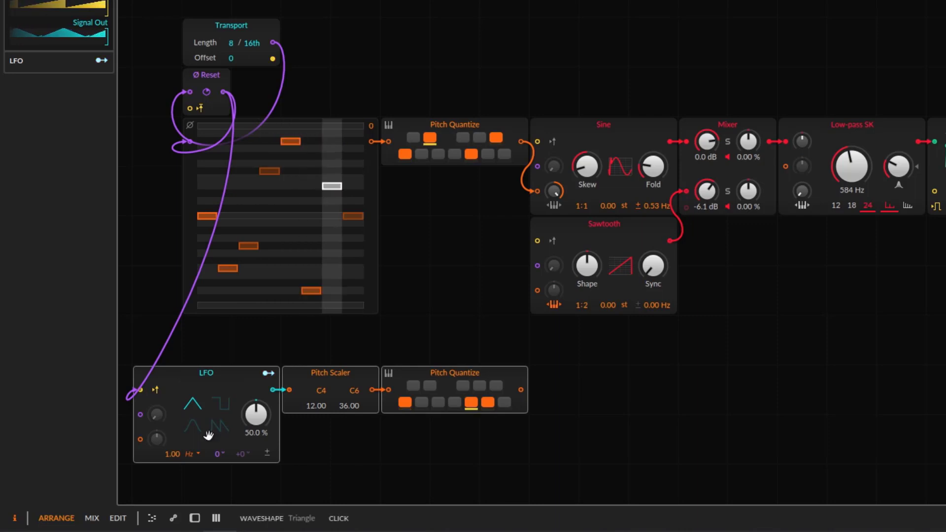
Step: Change the LFO's waveshape to the smooth bell curve and connect the lower Pitch Quantize's output to the Sawtooth's pitch input
left_click(193, 426)
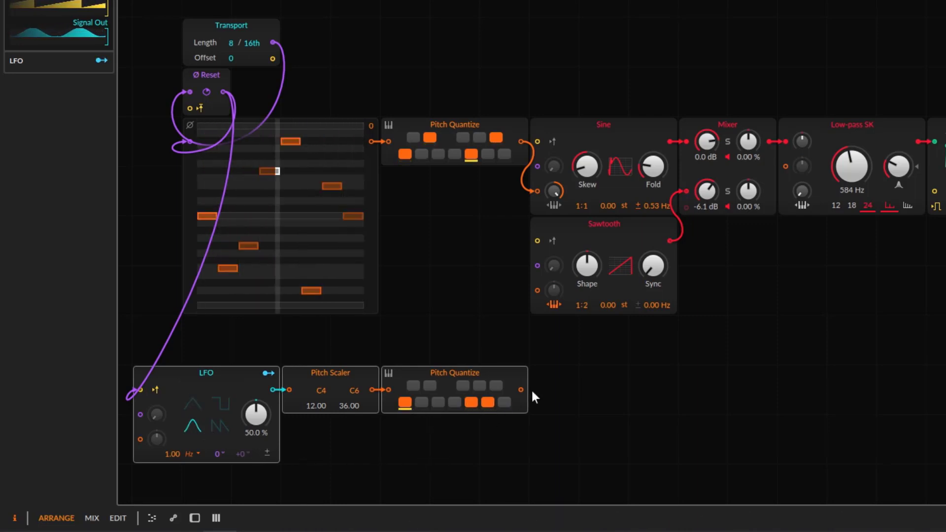
left_click_drag(521, 390, 554, 285)
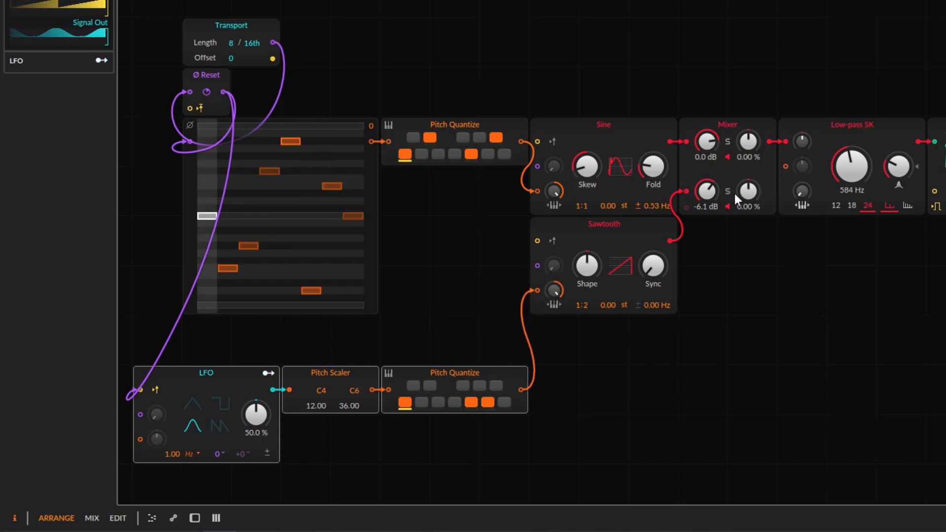
Step: Lower the Sawtooth's Mixer channel to -7.6 dB, solo it, and set the lower Pitch Quantize to C, D#, G and A#
mouse_move(713, 195)
left_mouse_down()
mouse_move(713, 212)
mouse_move(718, 185)
mouse_move(714, 193)
left_mouse_up()
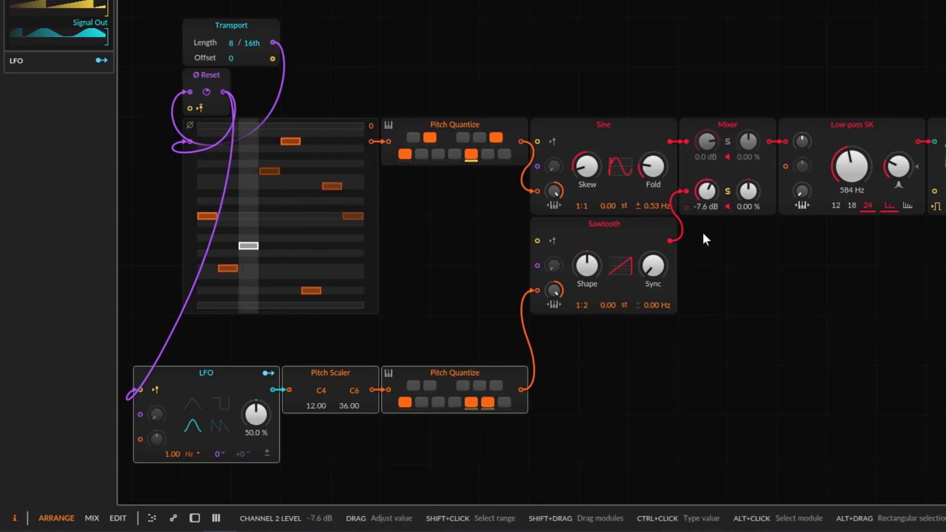
left_click(430, 386)
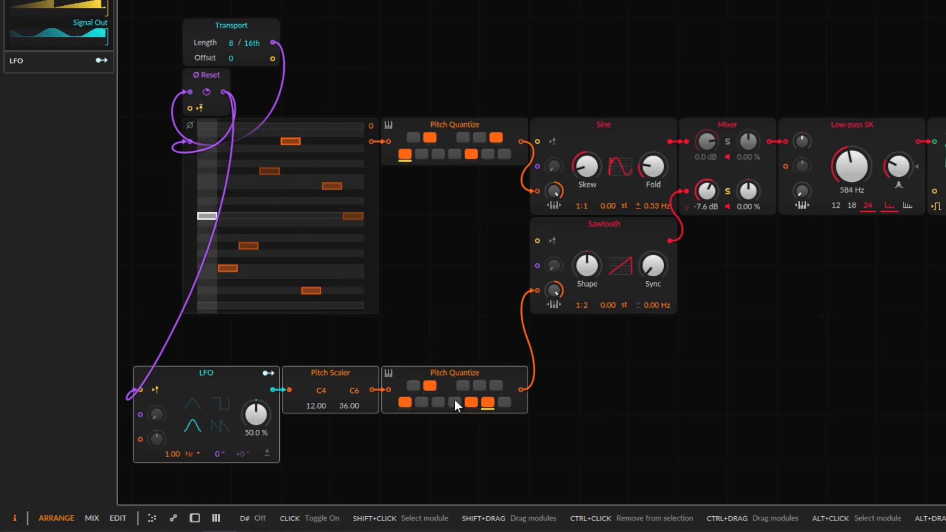
left_click(491, 403)
left_click(497, 386)
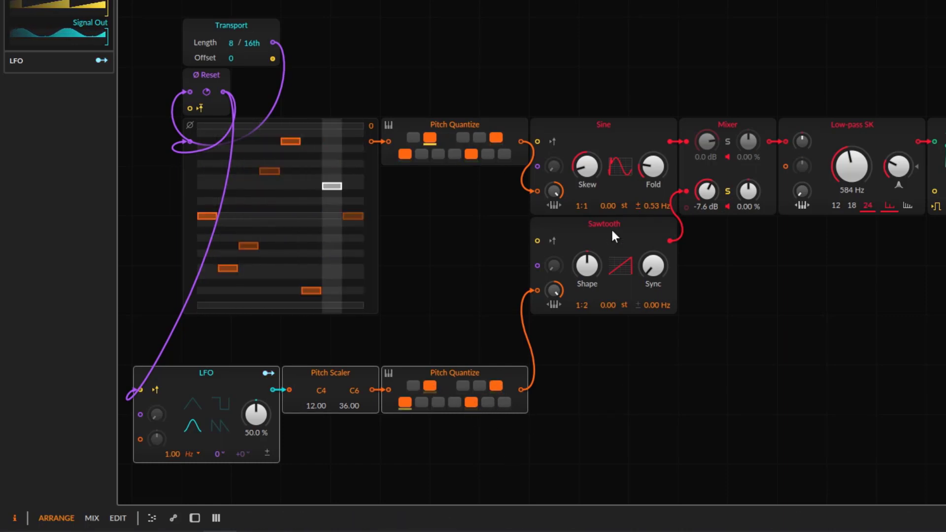
Step: Compare the Sawtooth alone and together with the Sine by toggling the Mixer channel solos
left_click(727, 191)
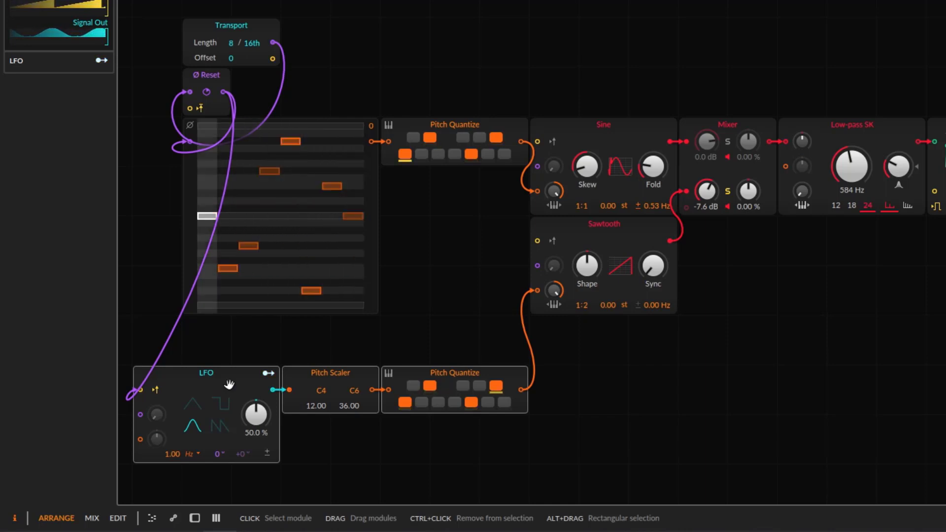
left_click(729, 141)
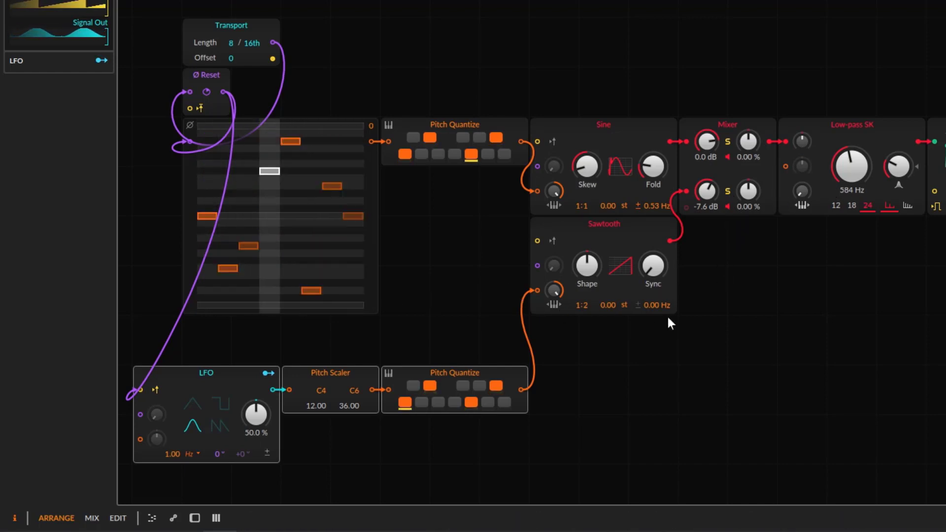
left_click(730, 142)
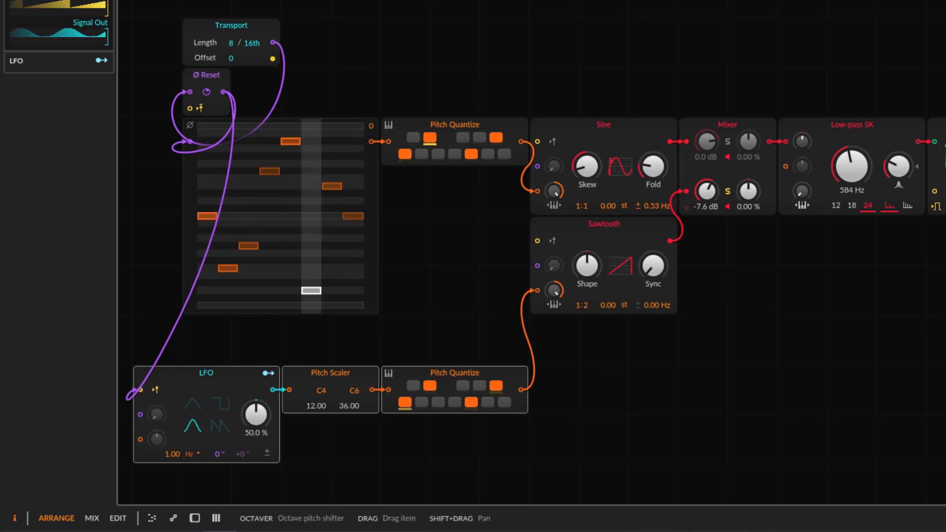
Step: Insert an Octaver set to -2 between the lower Pitch Quantize and the Sawtooth's pitch input, and clear the Sawtooth channel's solo
left_click_drag(473, 1, 495, 313)
left_click_drag(521, 389, 538, 291)
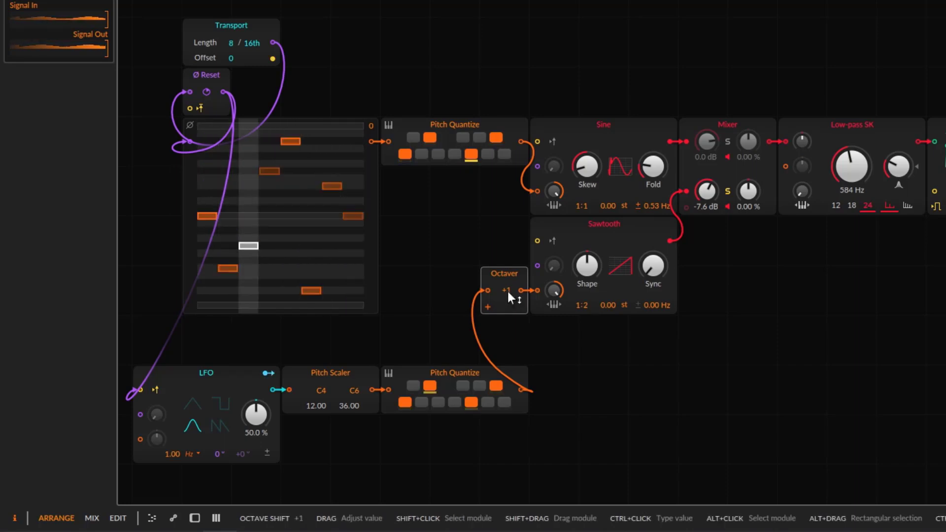
left_click_drag(508, 291, 507, 310)
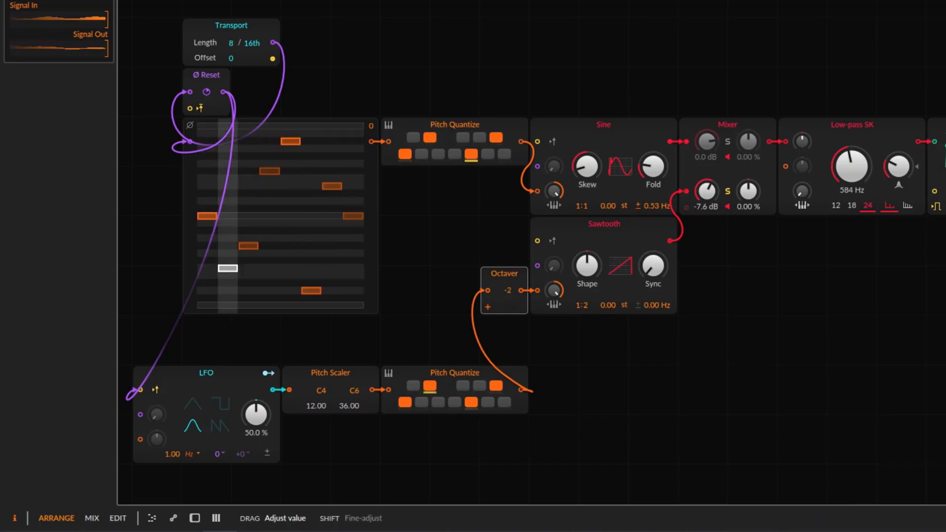
left_click(727, 191)
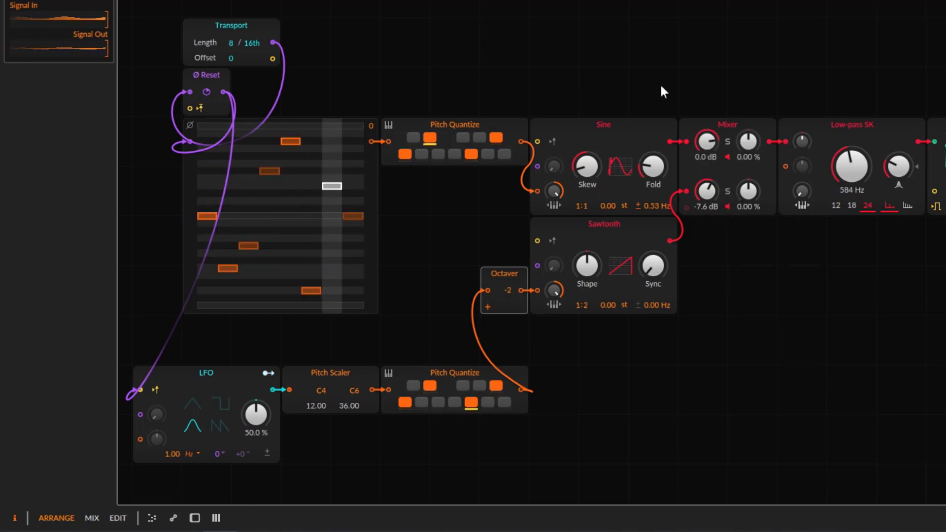
Step: With the Sawtooth's Mixer channel soloed, raise its Sync and set its detune to 1.48 Hz, and clear the channel solos
scroll(660, 89, "down", 2)
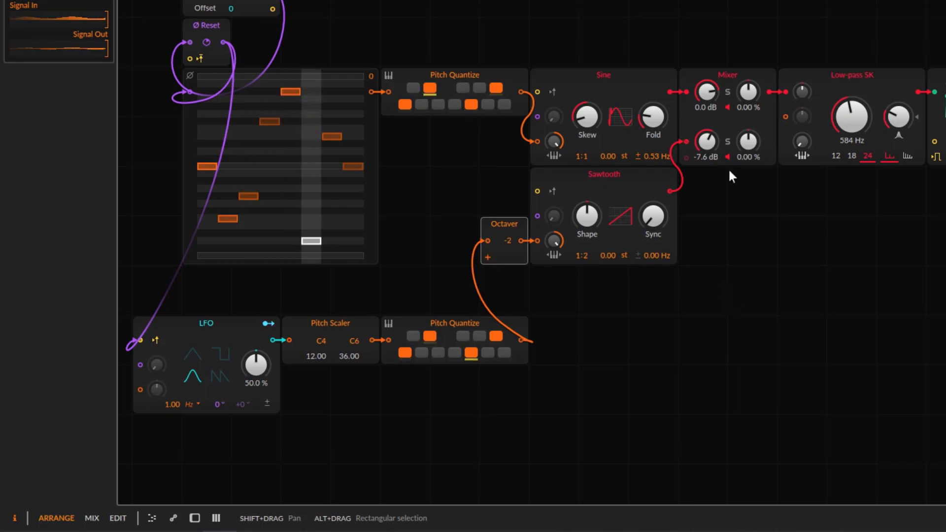
left_click(728, 142)
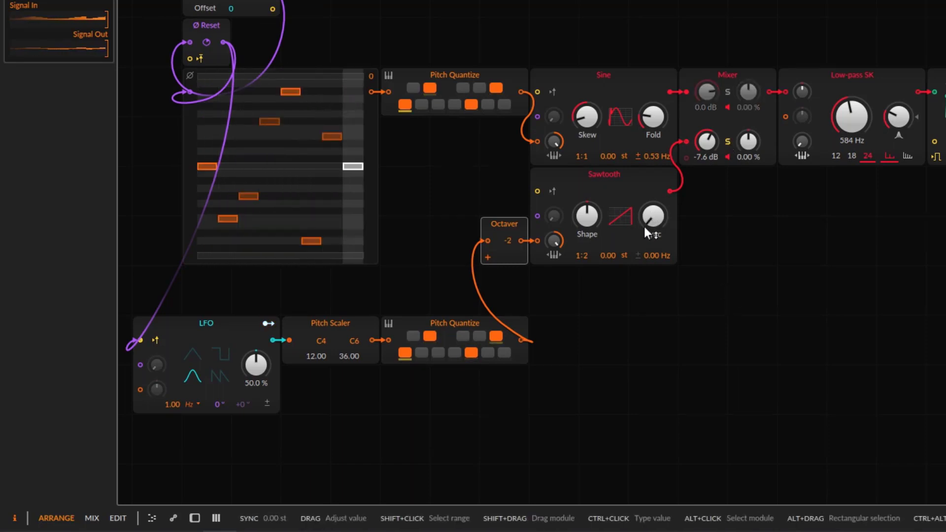
left_click_drag(648, 224, 648, 197)
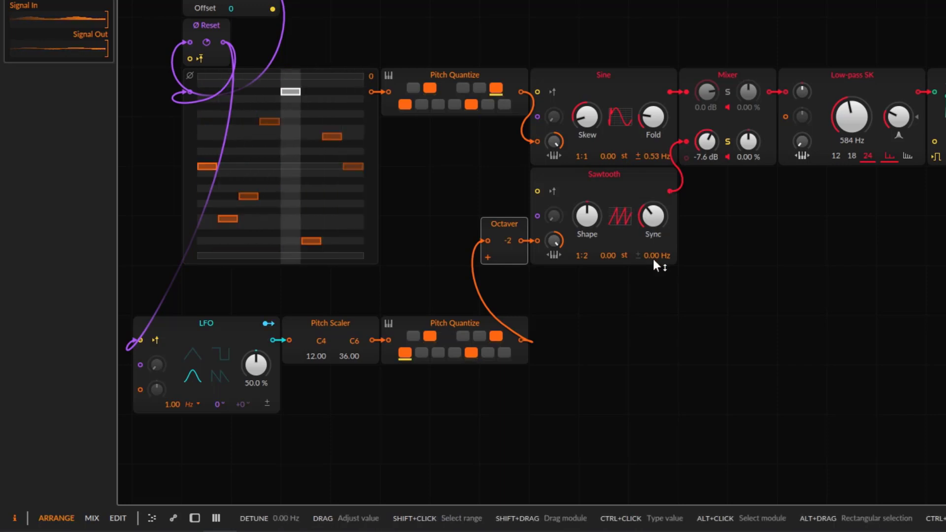
left_click_drag(653, 257, 643, 250)
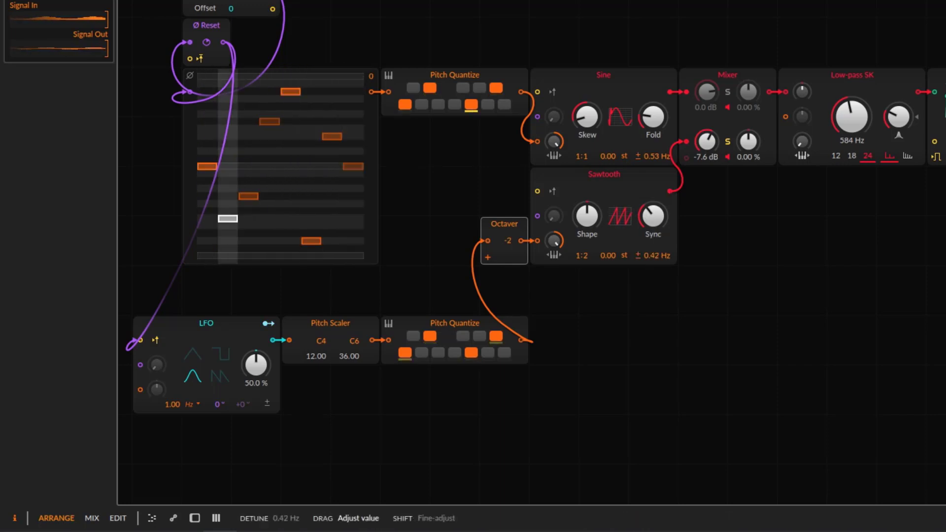
left_click_drag(642, 250, 643, 245)
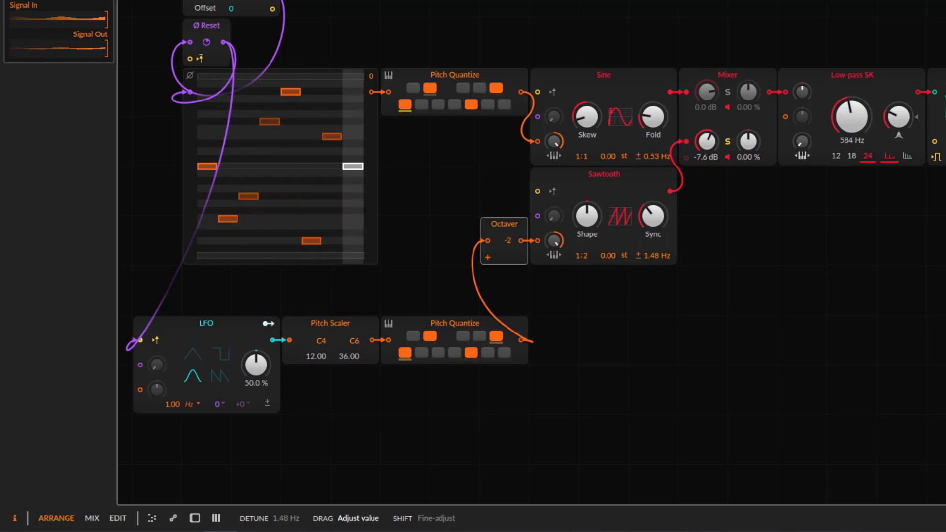
left_click(729, 92)
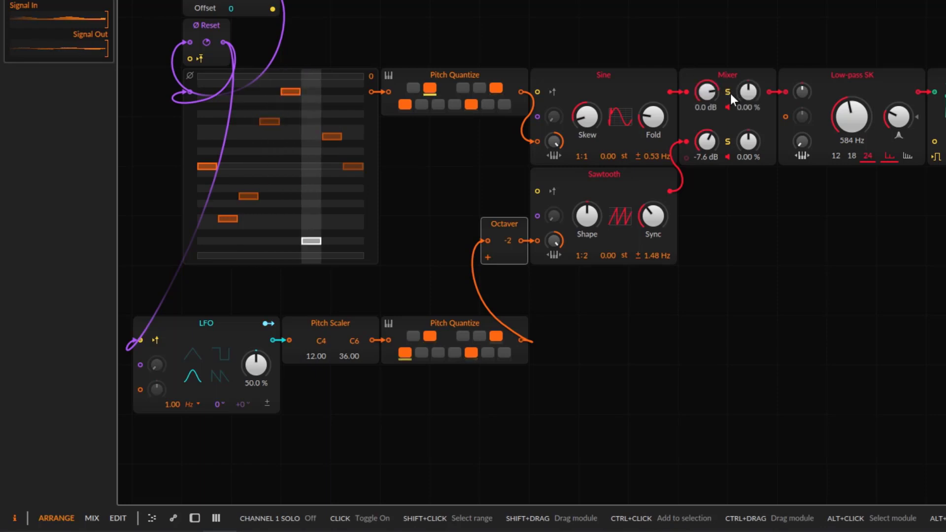
left_click(729, 142)
left_click(729, 92)
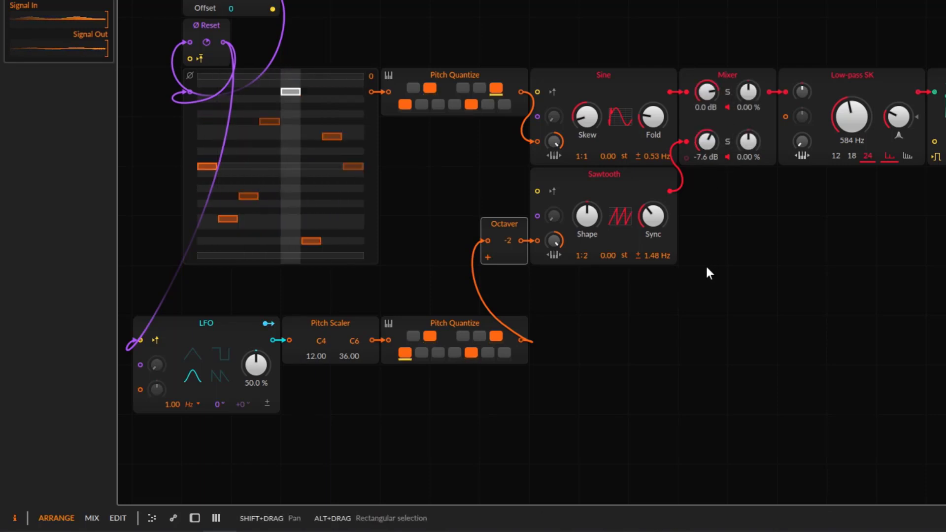
Step: Lower the Sine's Mixer channel to -3.9 dB and the Low-pass SK cutoff to 390 Hz
left_click_drag(707, 92, 706, 111)
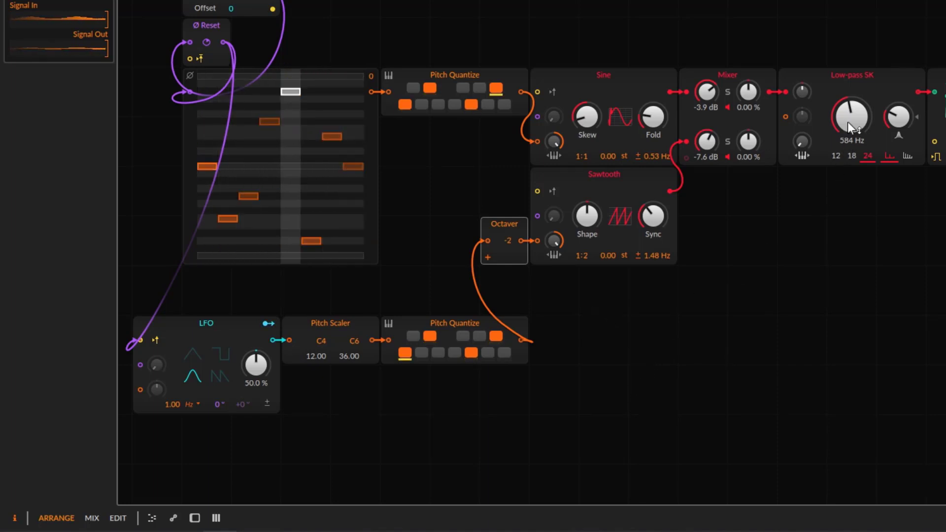
left_click_drag(848, 123, 848, 133)
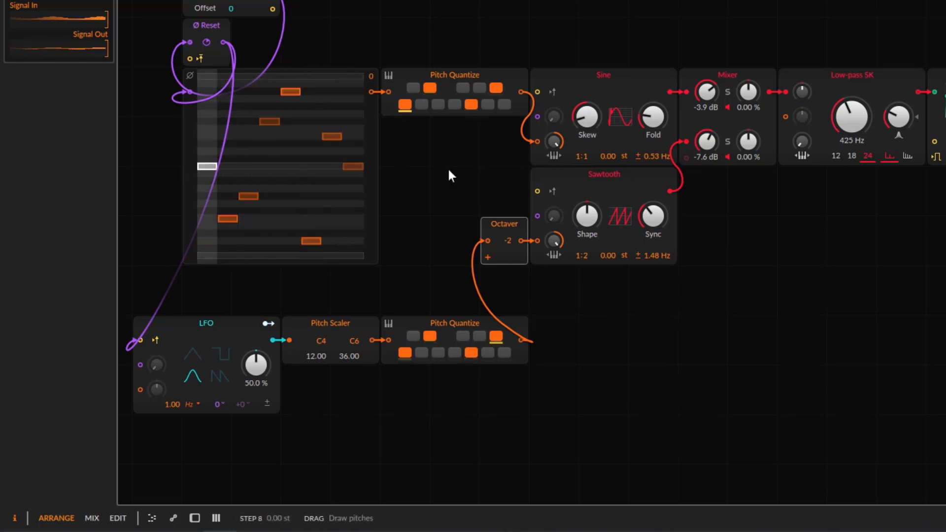
left_click_drag(857, 129, 856, 140)
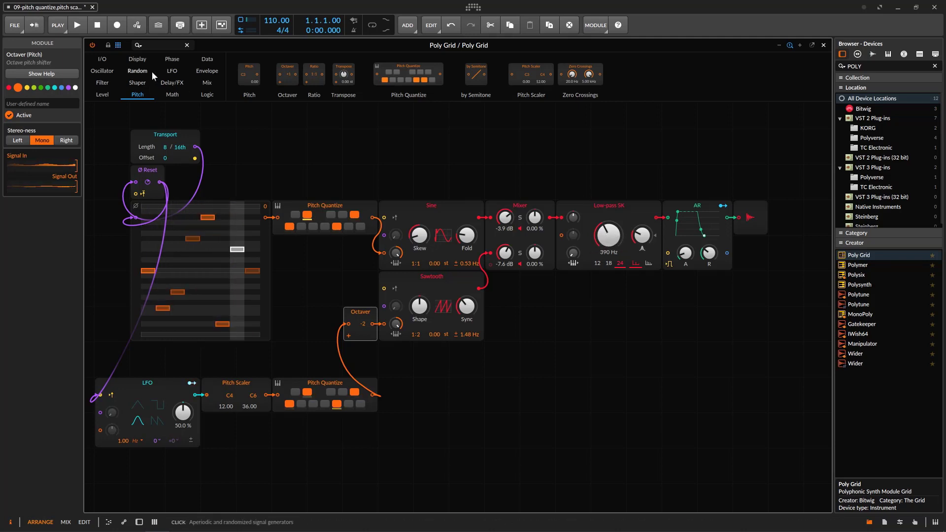
Step: Add an AD envelope below the Low-pass SK and assign its modulation output to the filter's cutoff
left_click(204, 72)
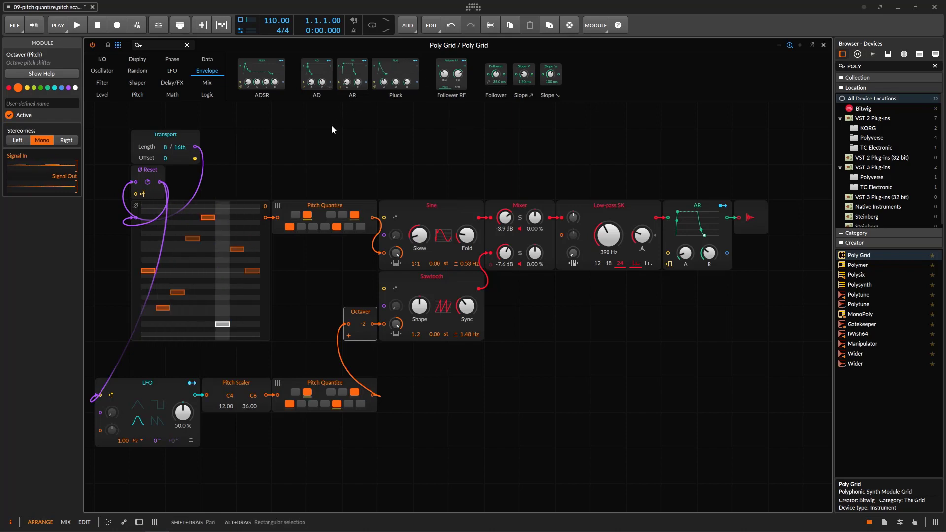
left_click_drag(317, 74, 569, 332)
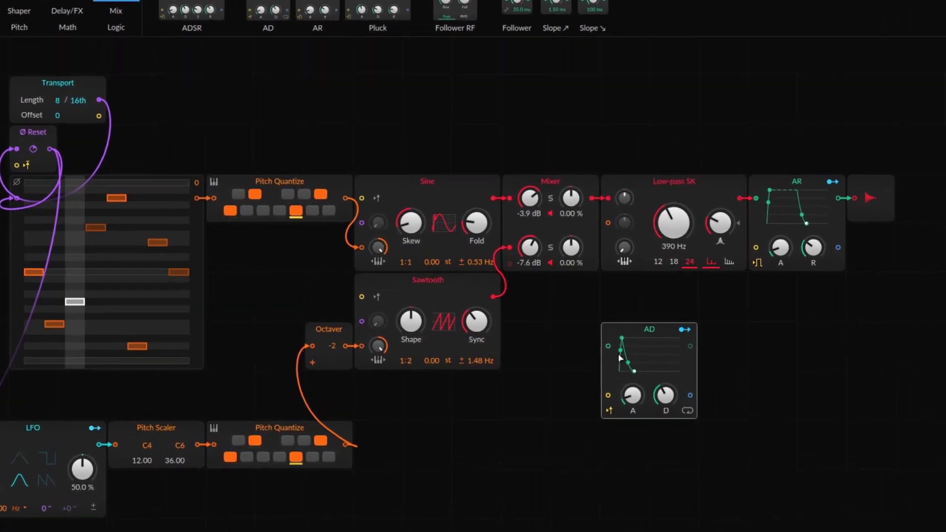
left_click(691, 331)
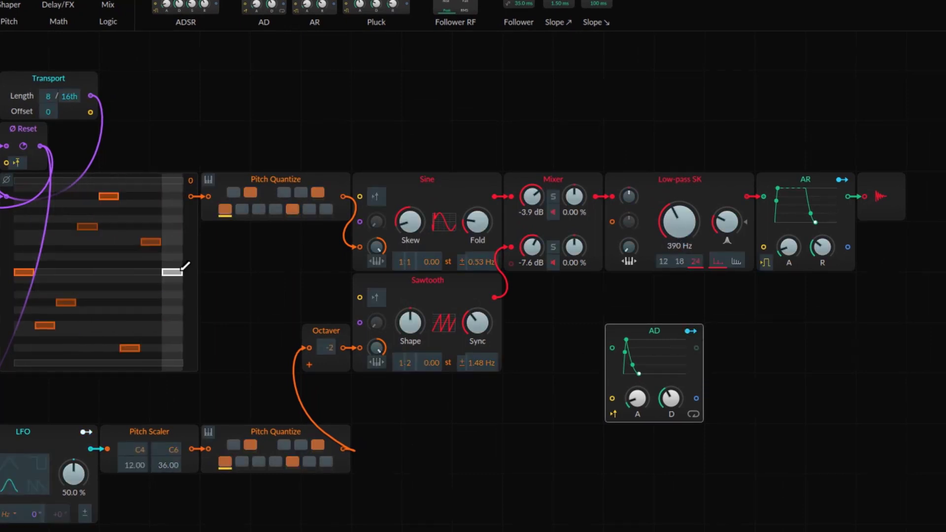
left_click_drag(688, 215, 688, 180)
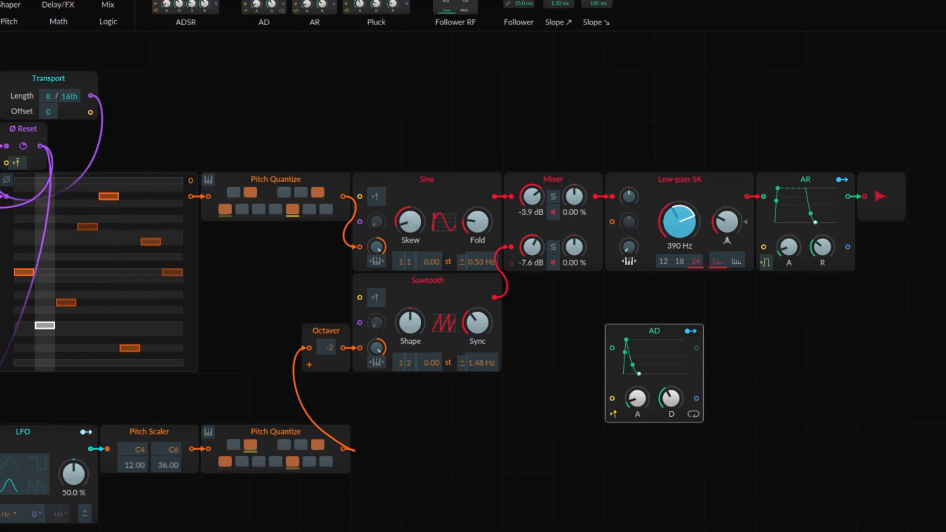
left_click(692, 331)
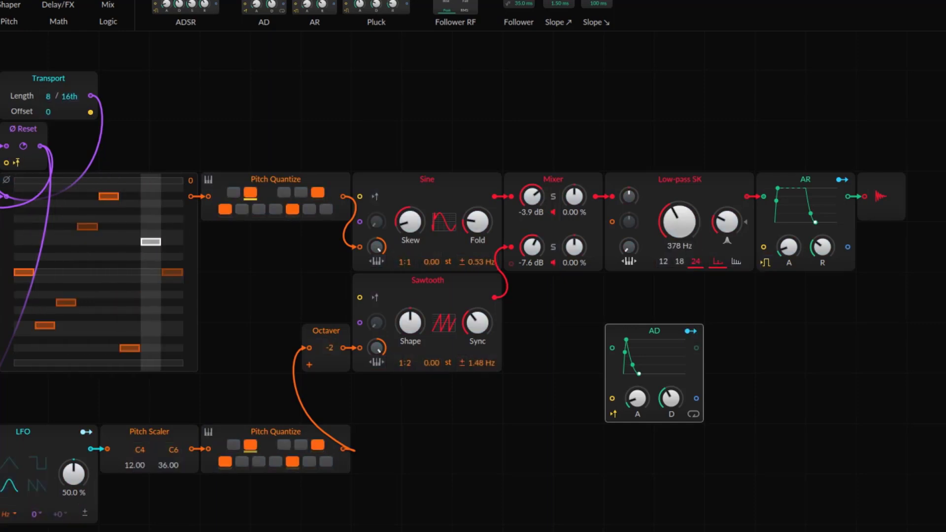
Step: Raise the Low-pass SK resonance with the cutoff at 275 Hz, and move the AD envelope slightly to the right
left_click_drag(727, 222, 727, 197)
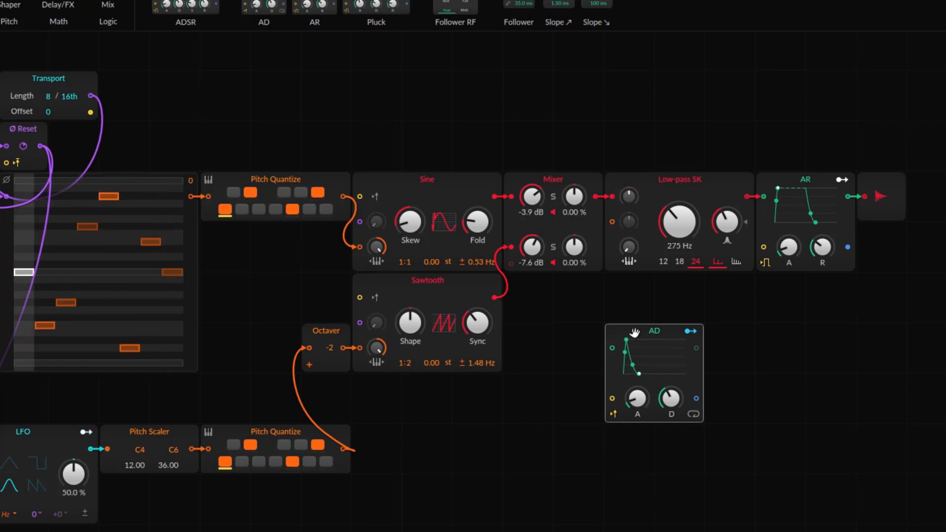
left_click_drag(651, 337, 658, 325)
left_click(687, 353)
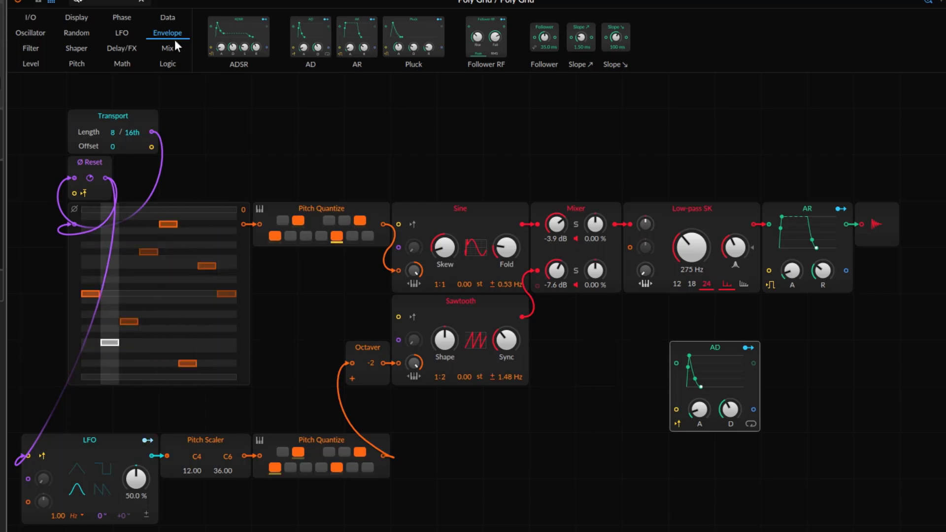
Step: Add a Delay module to the right of the Sawtooth and a ≠ comparison module directly beside the Delay
left_click(114, 50)
left_click_drag(222, 37, 276, 129)
left_click_drag(345, 167, 562, 379)
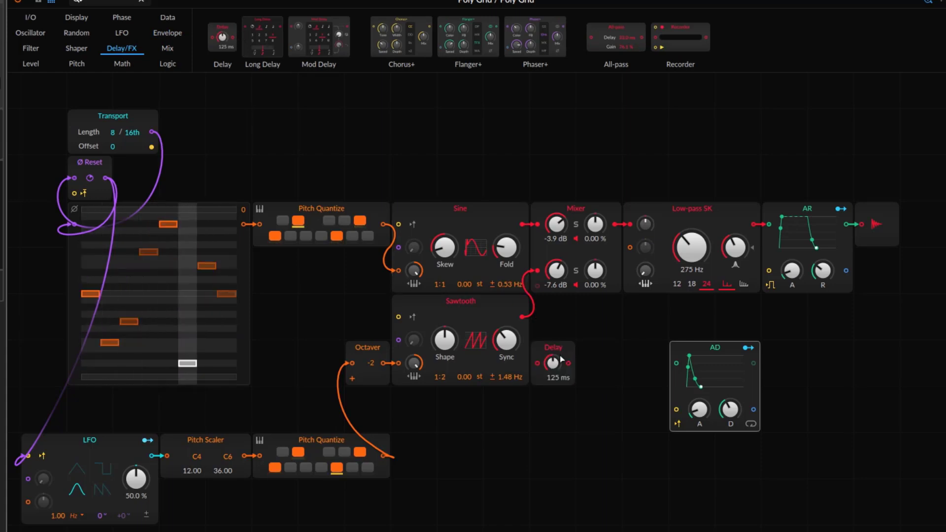
left_click(157, 64)
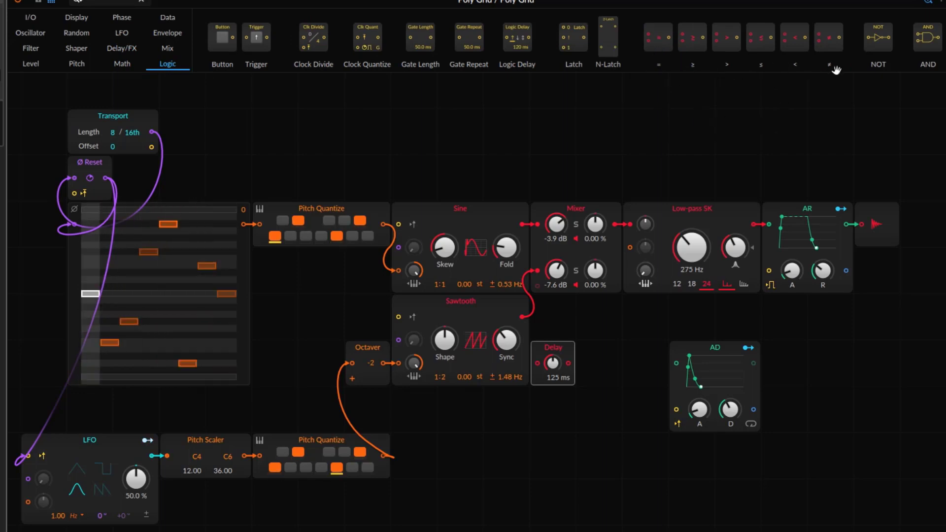
left_click_drag(810, 74, 594, 376)
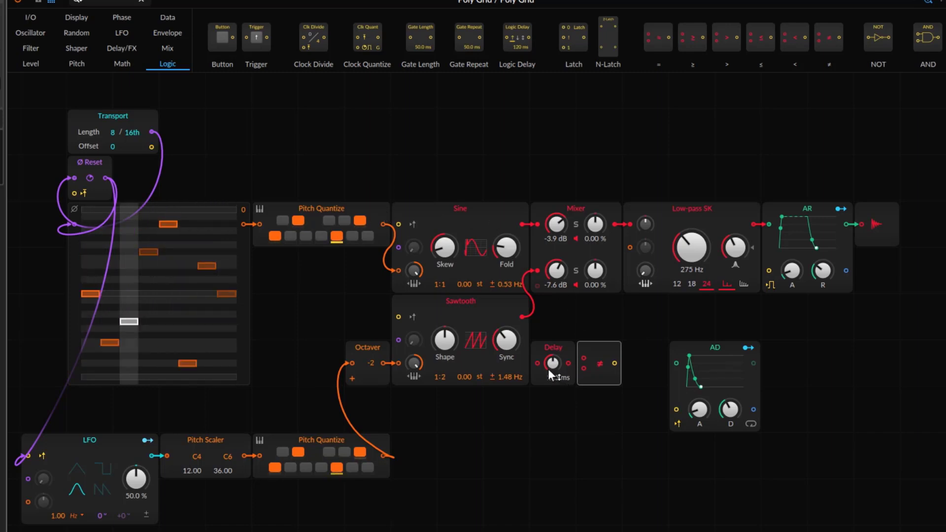
Step: Set the Delay's time to 35.3 ms and connect the upper Pitch Quantize's output to the Delay's input
left_click_drag(551, 363, 552, 392)
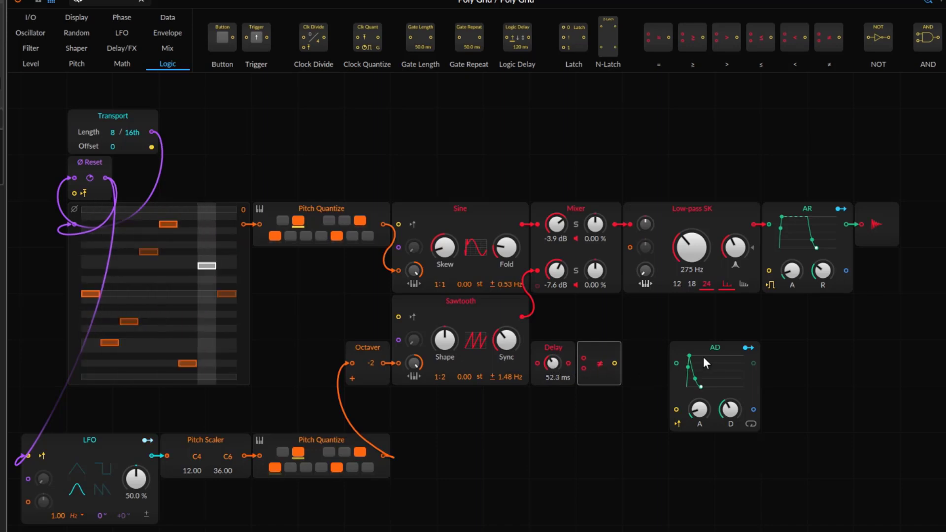
left_click_drag(552, 319, 619, 390)
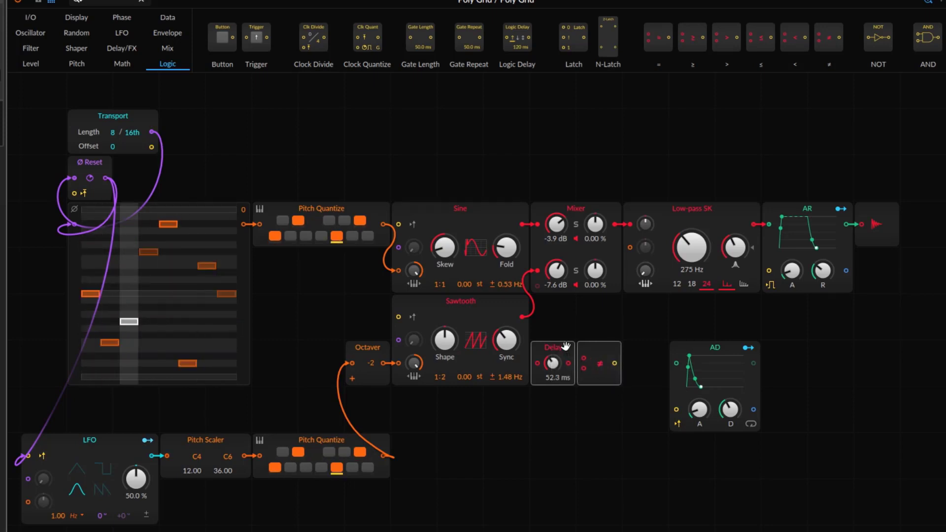
left_click_drag(560, 367, 559, 384)
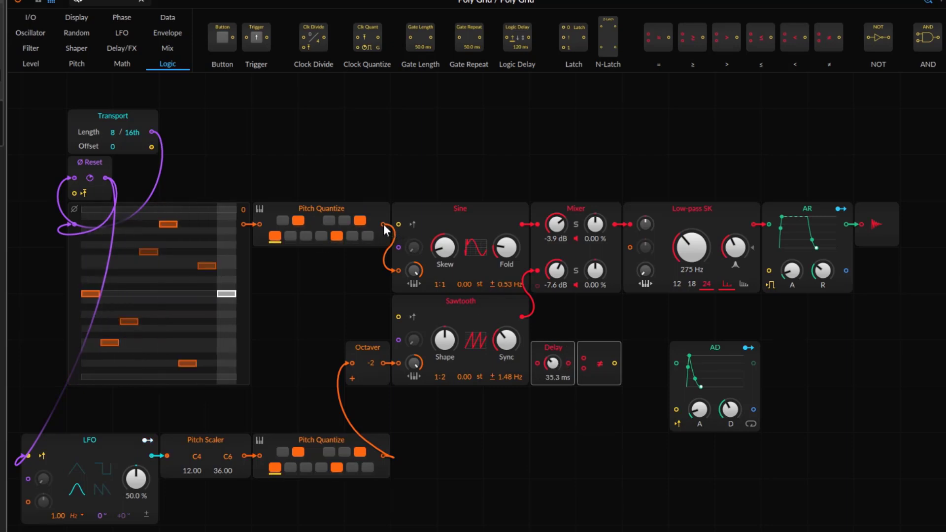
left_click_drag(383, 223, 539, 363)
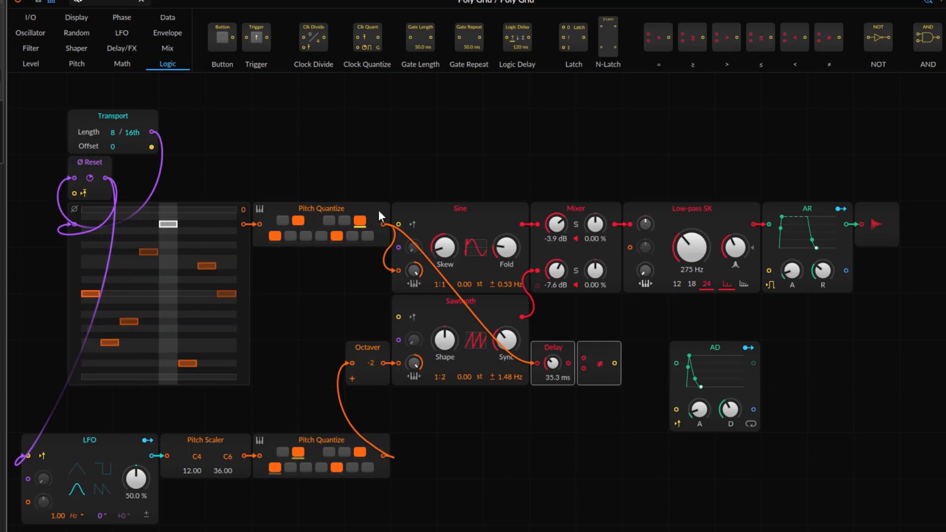
Step: Set the Delay to 85.2 ms, feed the upper Pitch Quantize and the Delay into the ≠ module, and connect its output to the AD's trigger
mouse_move(552, 363)
left_mouse_down()
mouse_move(551, 372)
mouse_move(551, 340)
mouse_move(551, 376)
left_mouse_up()
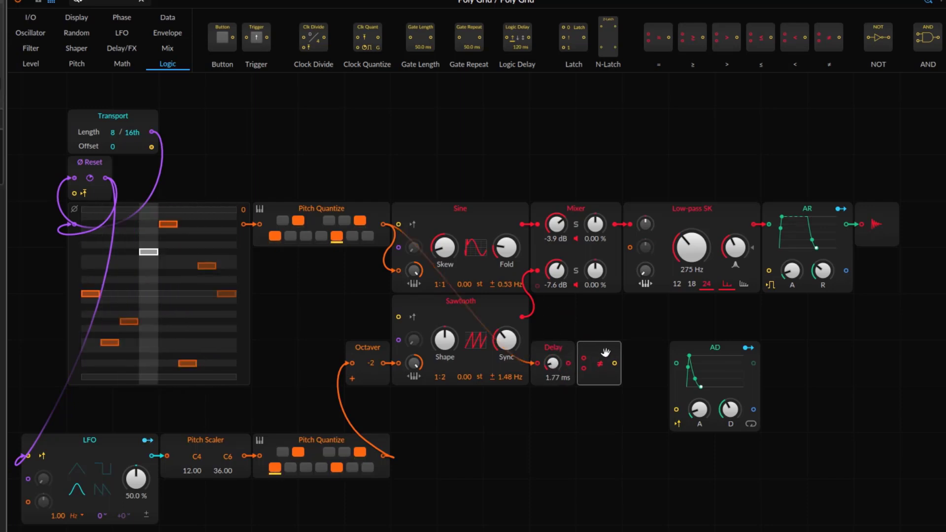
left_click_drag(389, 223, 587, 356)
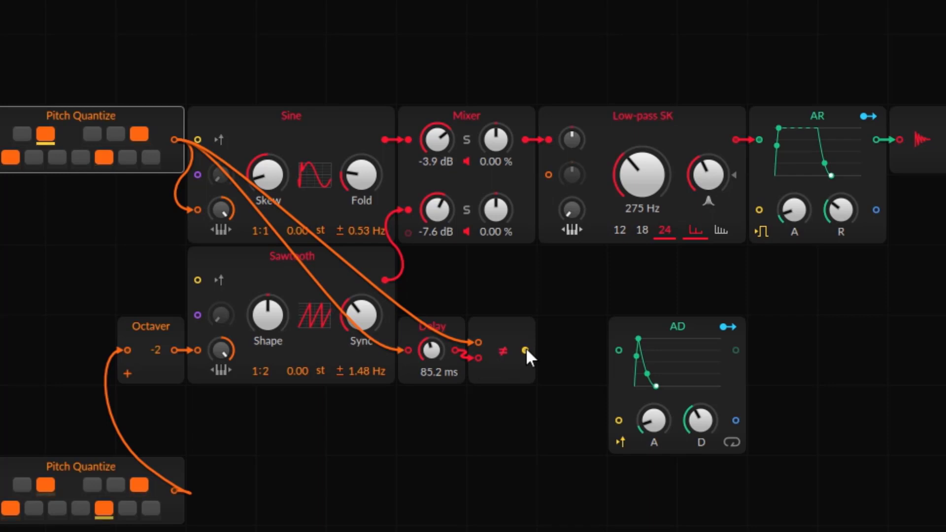
left_click_drag(525, 347, 619, 420)
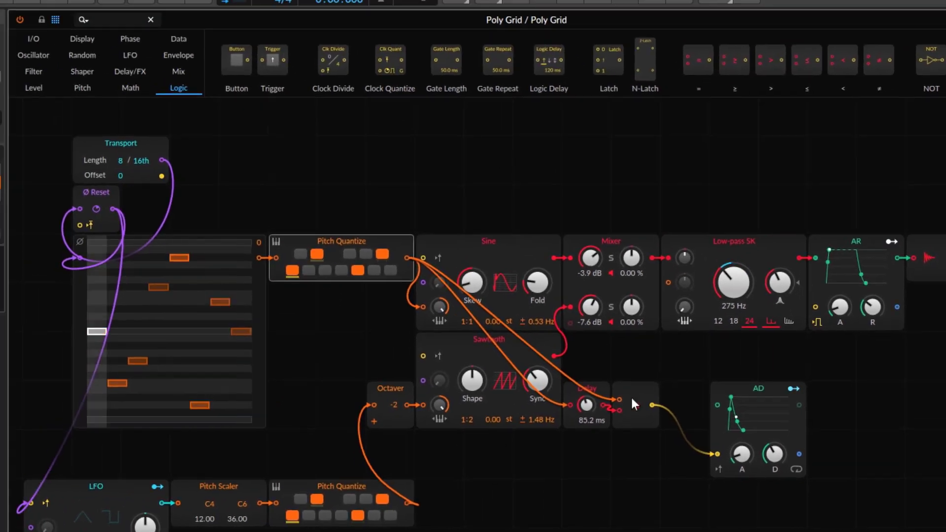
Step: Set the Low-pass SK cutoff to 245 Hz, adjust its resonance, and lengthen the decay of the AD envelope that modulates it
left_click_drag(738, 290, 780, 302)
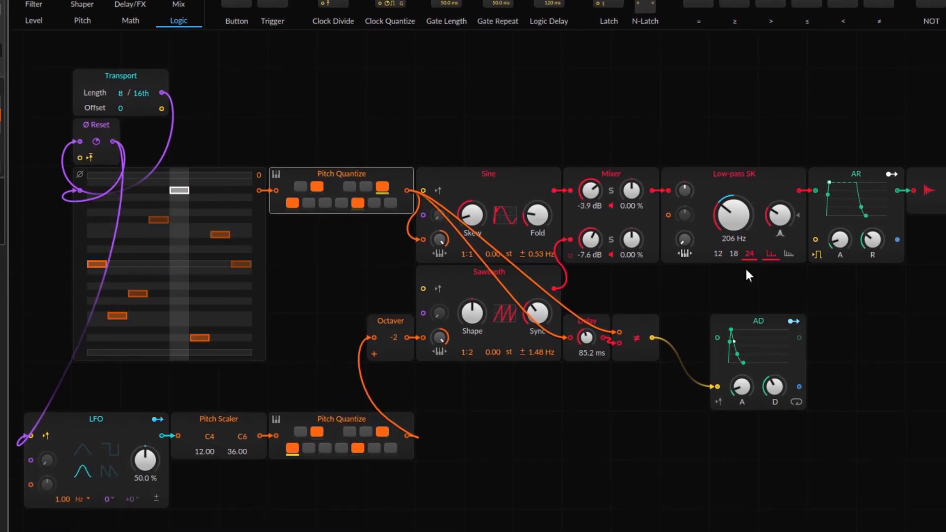
left_click_drag(794, 202, 793, 198)
left_click_drag(734, 216, 733, 211)
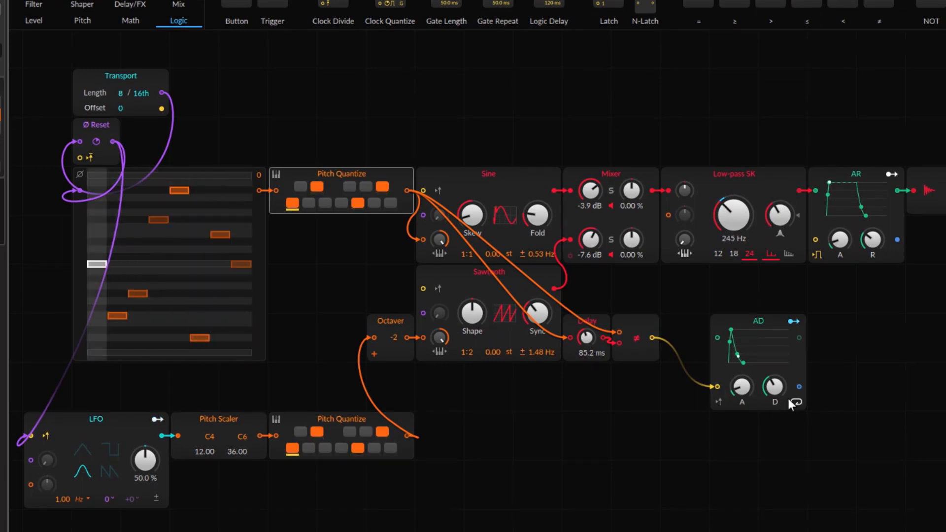
left_click_drag(774, 387, 775, 383)
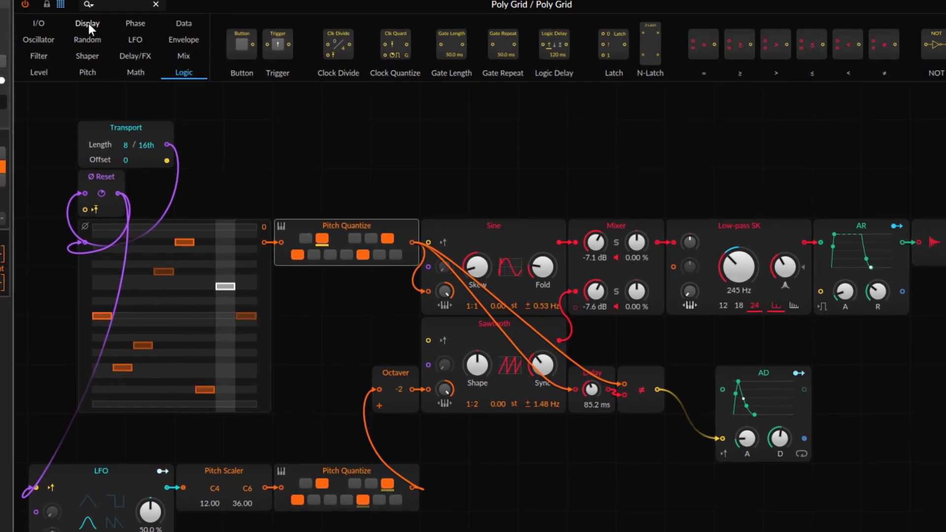
Step: Replace the AR envelope after the Low-pass SK with an AD envelope and lengthen its decay slightly
left_click(87, 23)
left_click(173, 42)
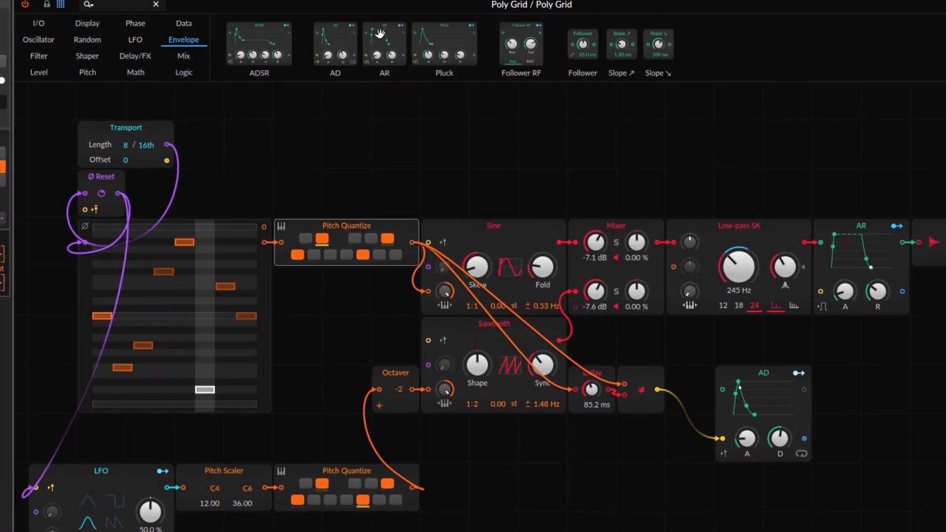
left_click_drag(548, 99, 840, 232)
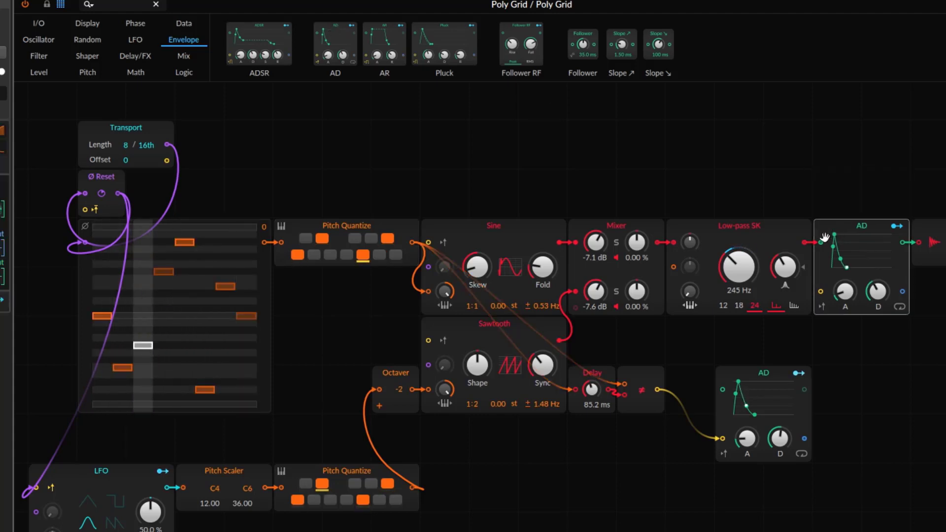
left_click_drag(846, 298, 846, 294)
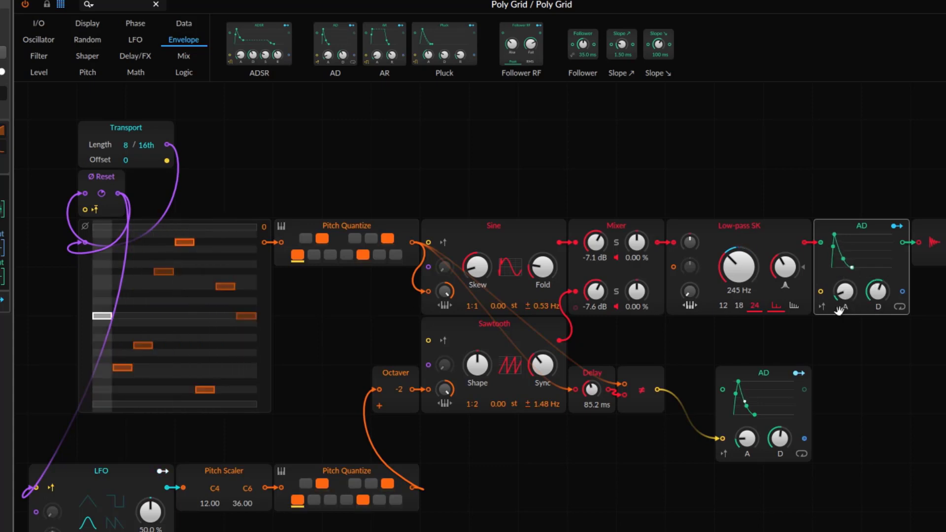
Step: Move the filter's AD envelope slightly to the right and enable triggering by incoming notes on the AD after the Low-pass SK
left_click_drag(750, 366, 795, 376)
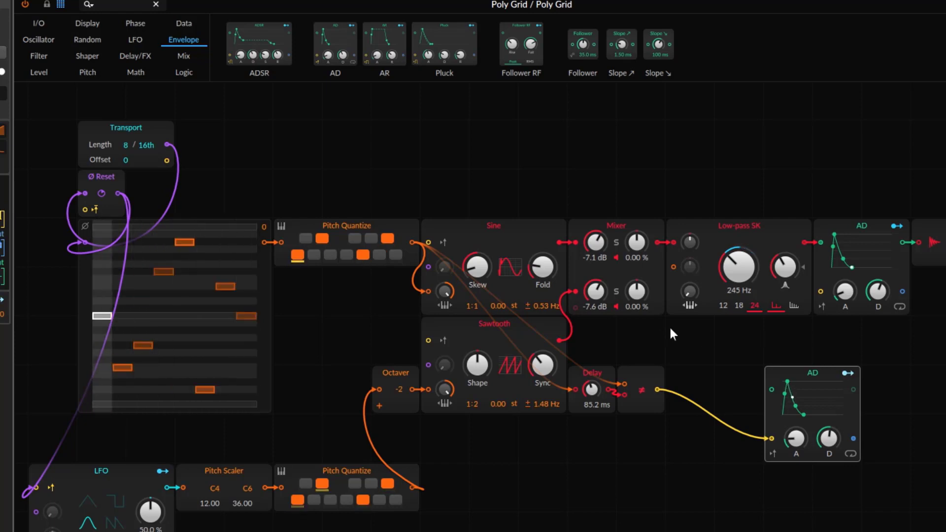
left_click(822, 306)
left_click(834, 228)
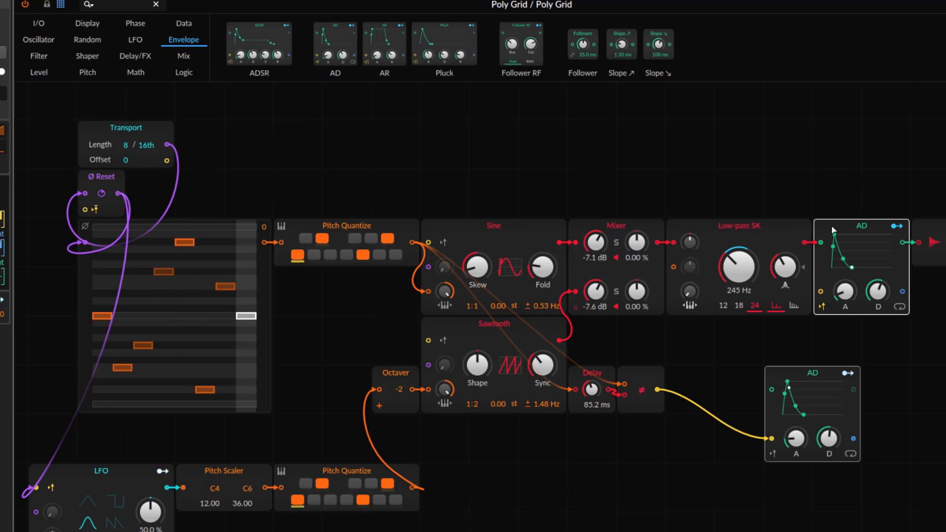
Step: Try an ADSR envelope gated by incoming notes in place of the AD after the Low-pass SK, and swap the AD back in
left_click_drag(832, 230, 833, 232)
left_click_drag(902, 299, 902, 255)
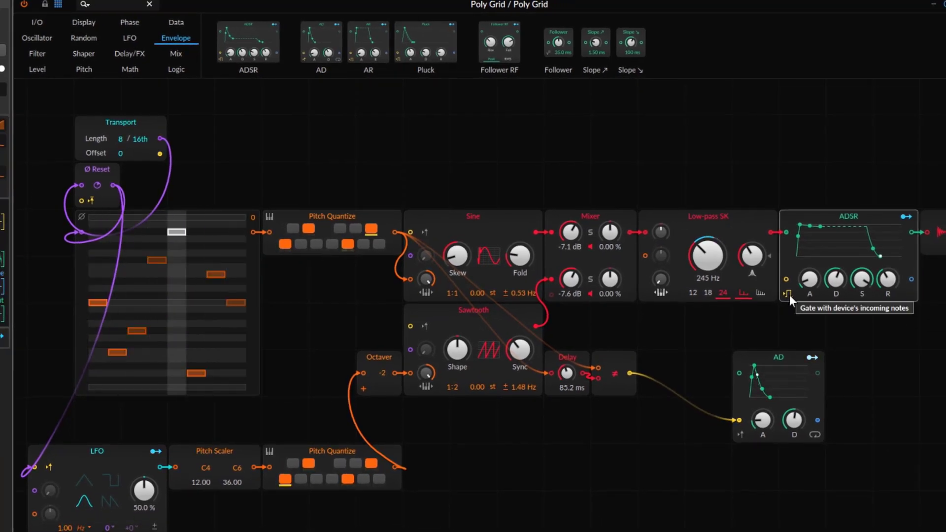
left_click(788, 294)
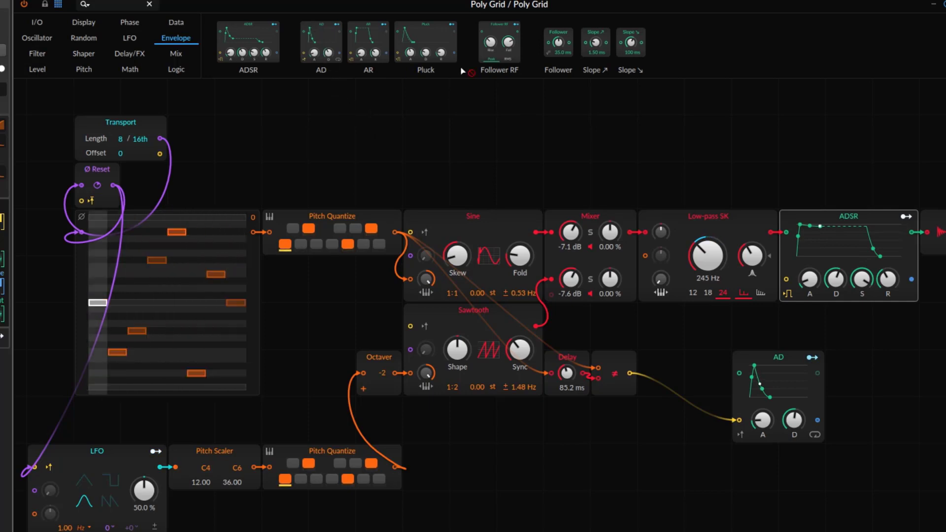
left_click_drag(775, 209, 778, 212)
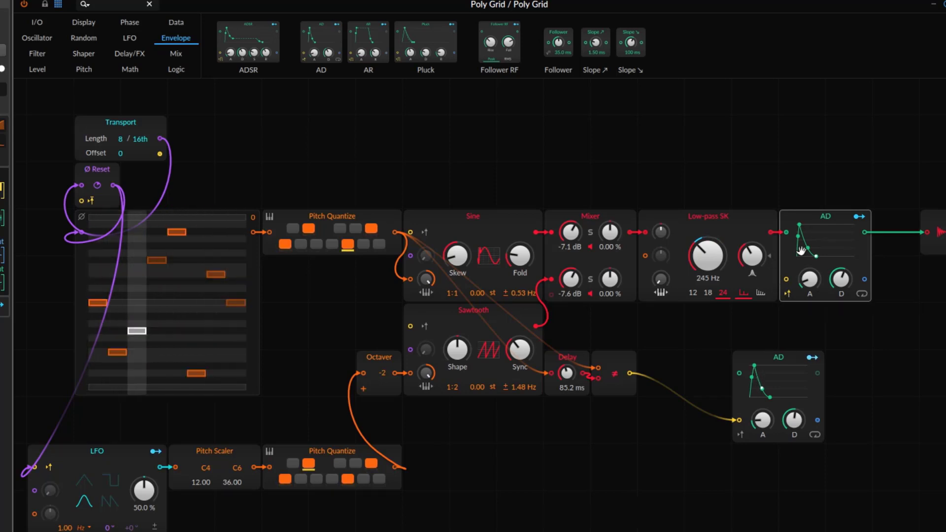
Step: Connect the ≠ output to the trigger input of the AD after the Low-pass SK and lengthen that envelope's attack slightly
left_click(785, 368)
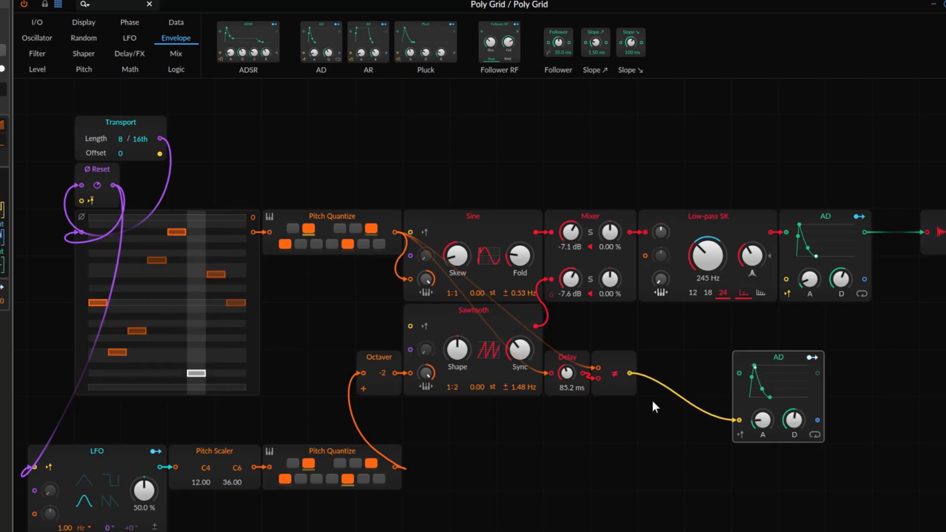
left_click_drag(631, 373, 787, 280)
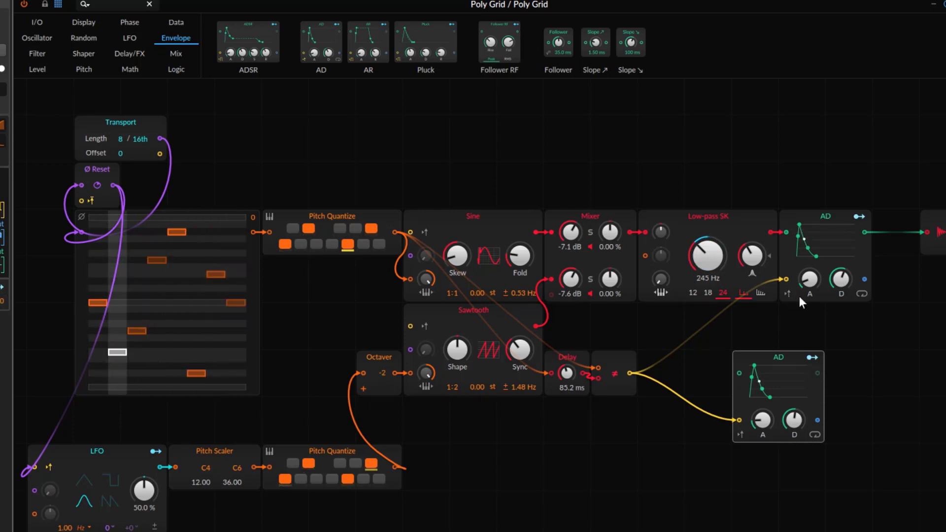
left_click(805, 279)
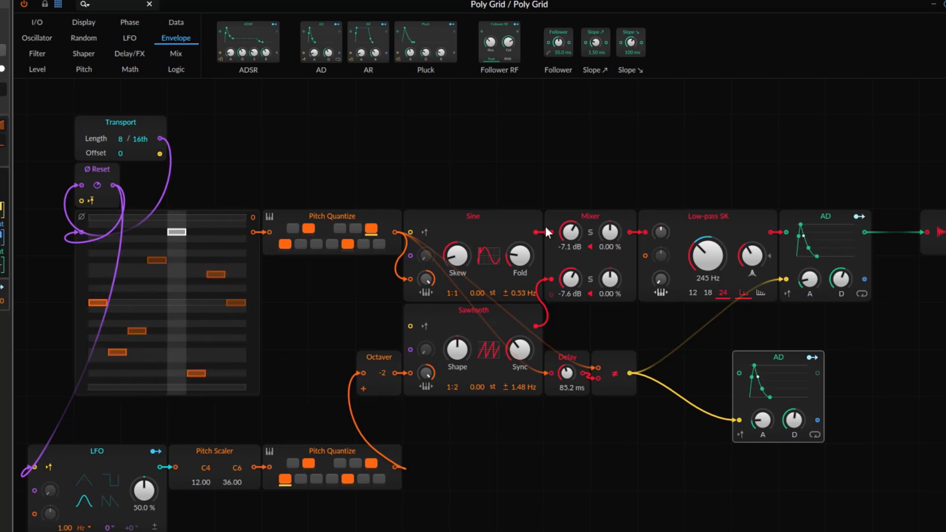
Step: Add an AND module directly to the right of the ≠ module and a Gate In module below the ≠
left_click(131, 68)
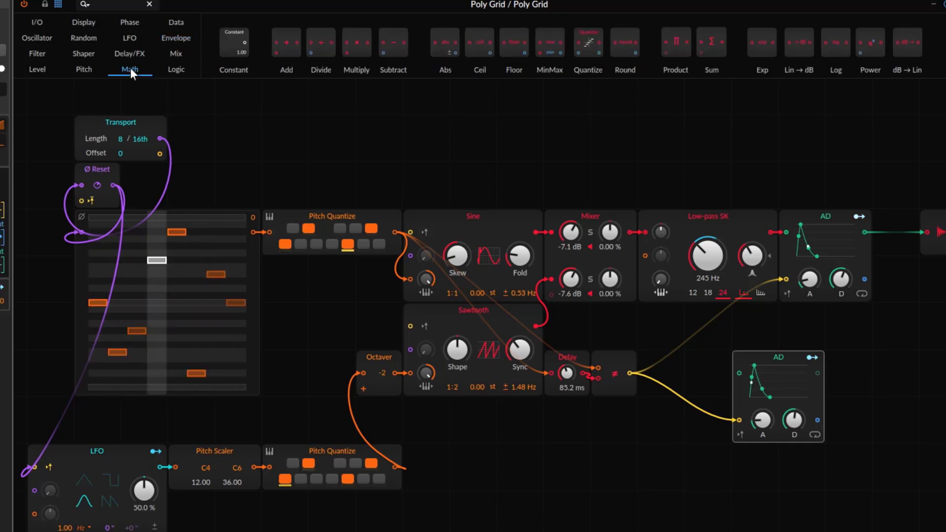
left_click(174, 69)
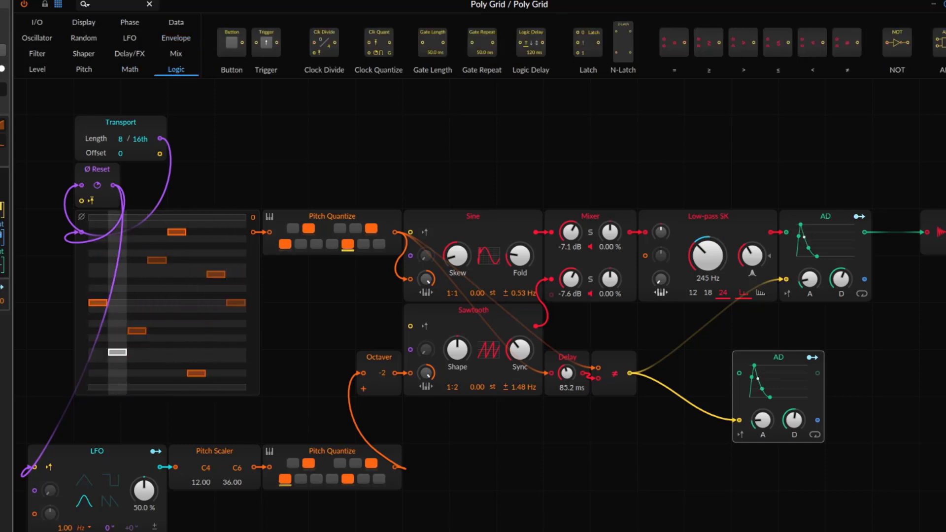
scroll(572, 49, "right", 3)
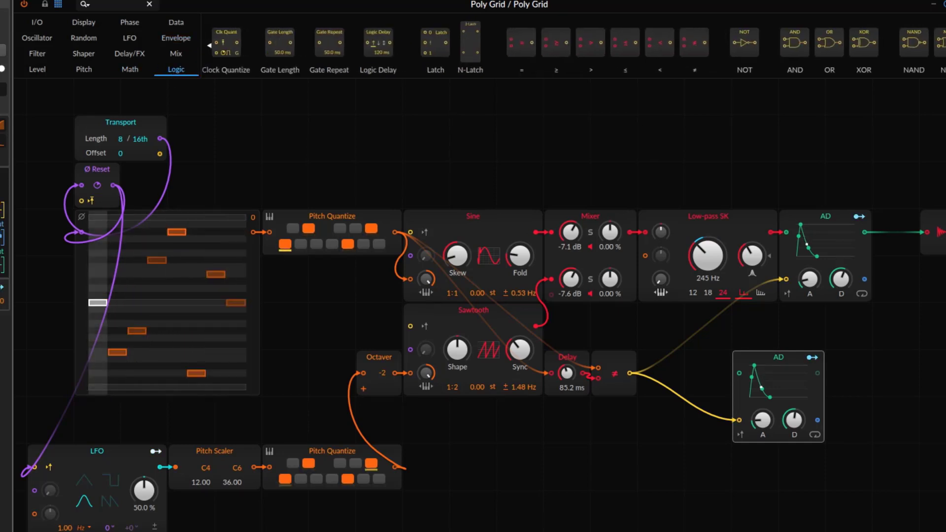
left_click_drag(795, 43, 659, 375)
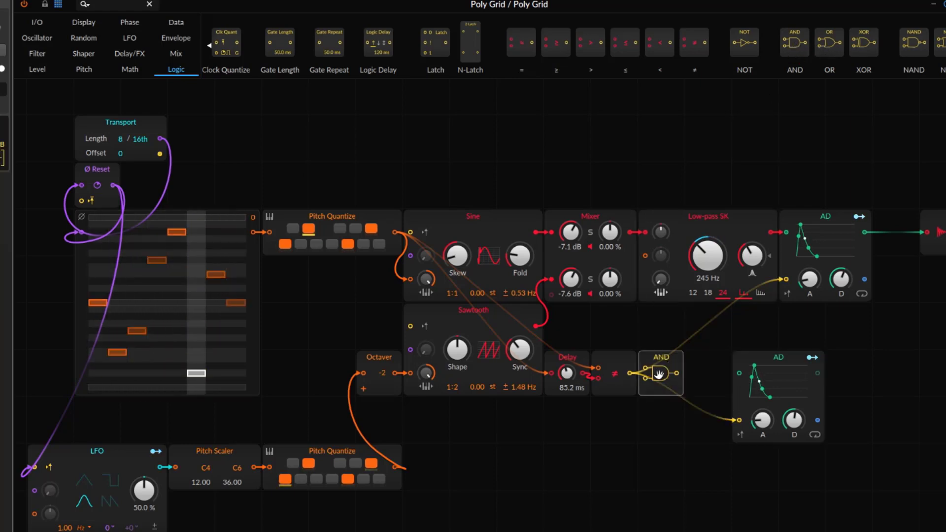
left_click(37, 22)
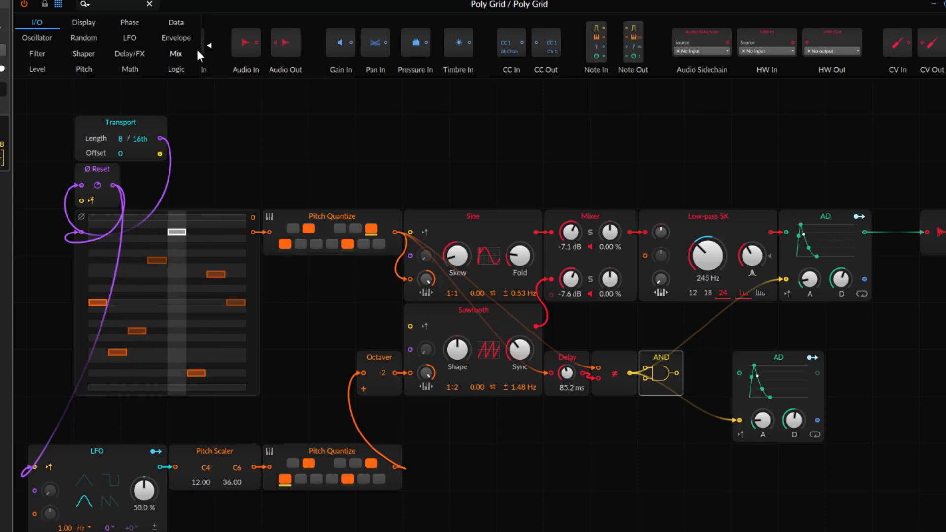
left_click(209, 45)
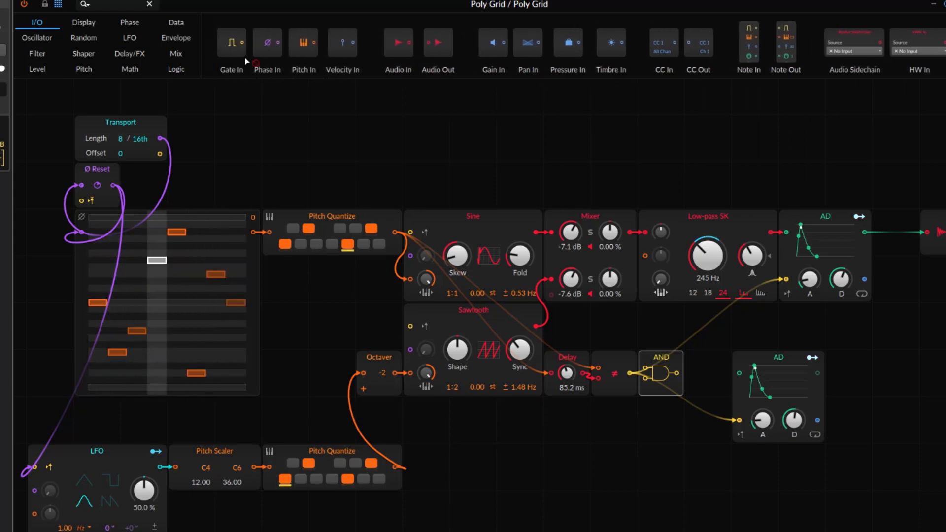
left_click_drag(246, 61, 616, 431)
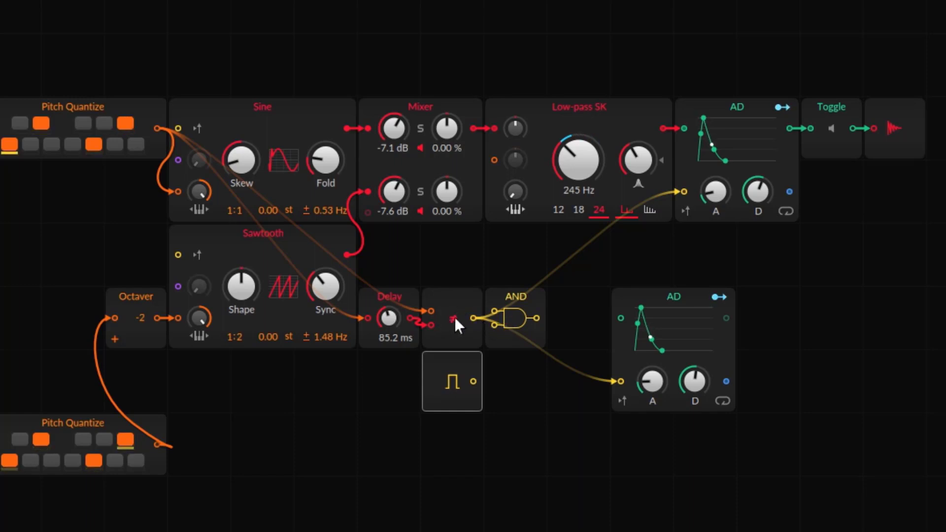
Step: Move the AND and Gate In modules down one slot each, and connect the ≠ and Gate In outputs to the AND's two inputs
left_click_drag(501, 308, 530, 372)
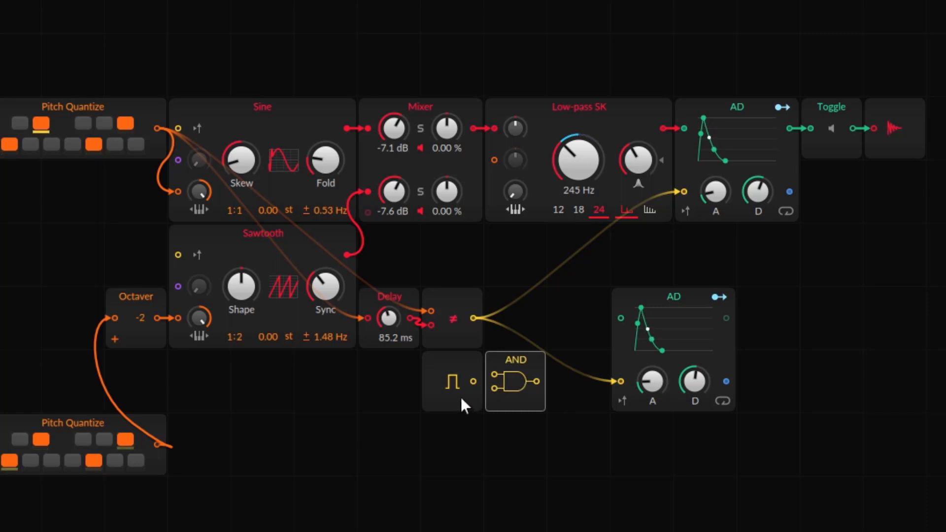
left_click_drag(473, 318, 442, 434)
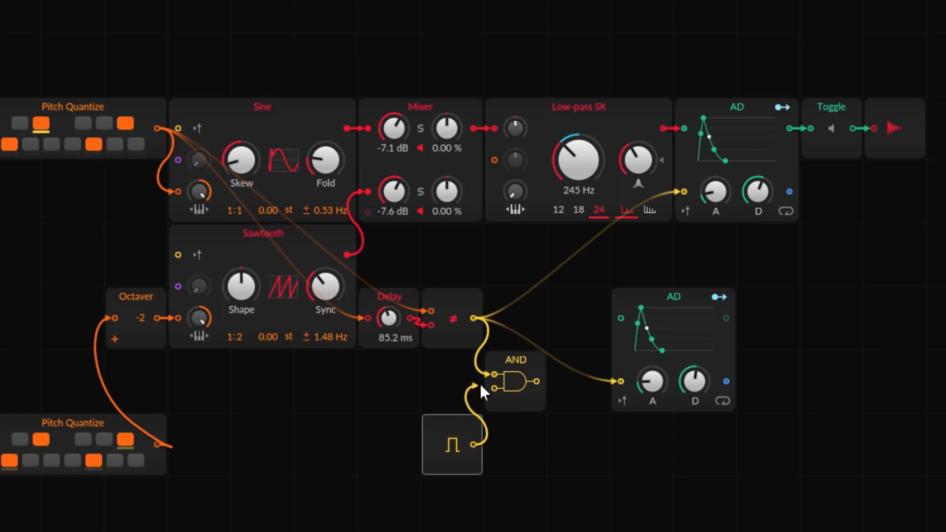
left_click_drag(480, 384, 500, 391)
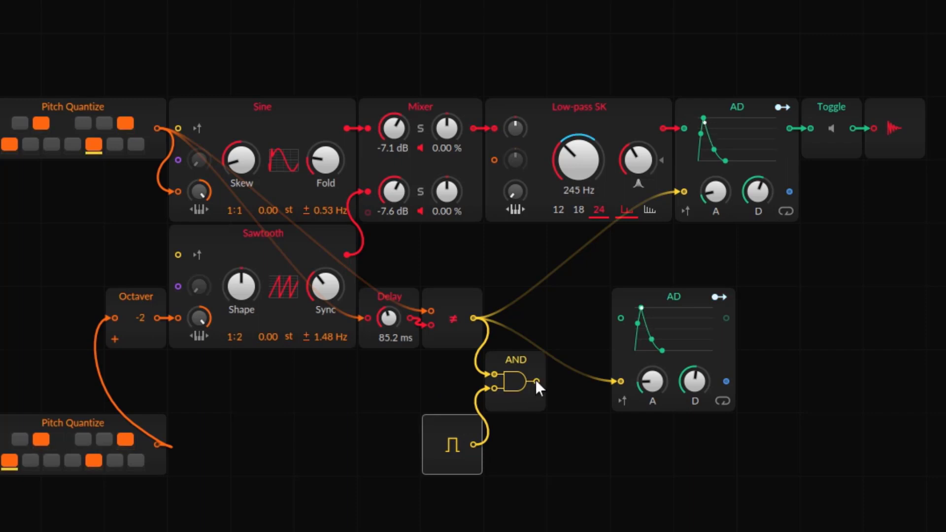
Step: Connect the AND output to the trigger input of the AD after the Low-pass SK, and turn on the Toggle before the audio output
left_click_drag(536, 381, 685, 191)
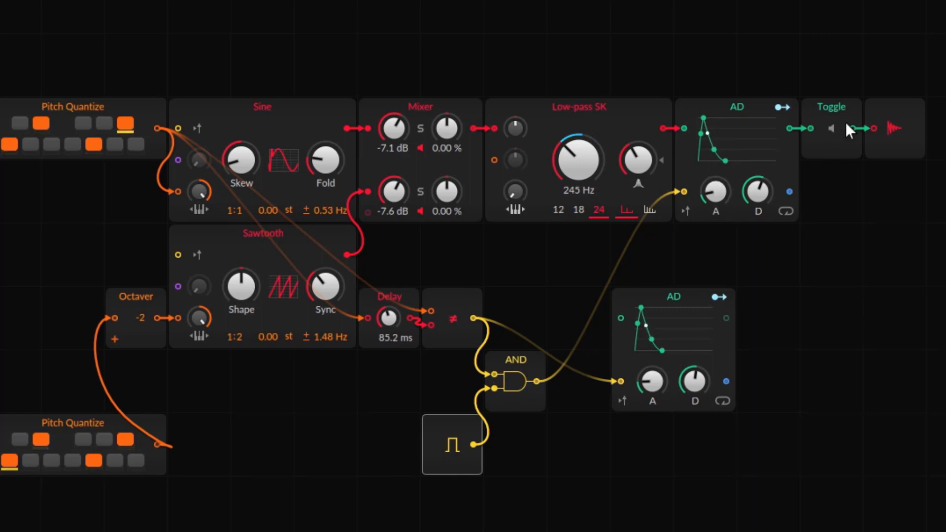
left_click(831, 130)
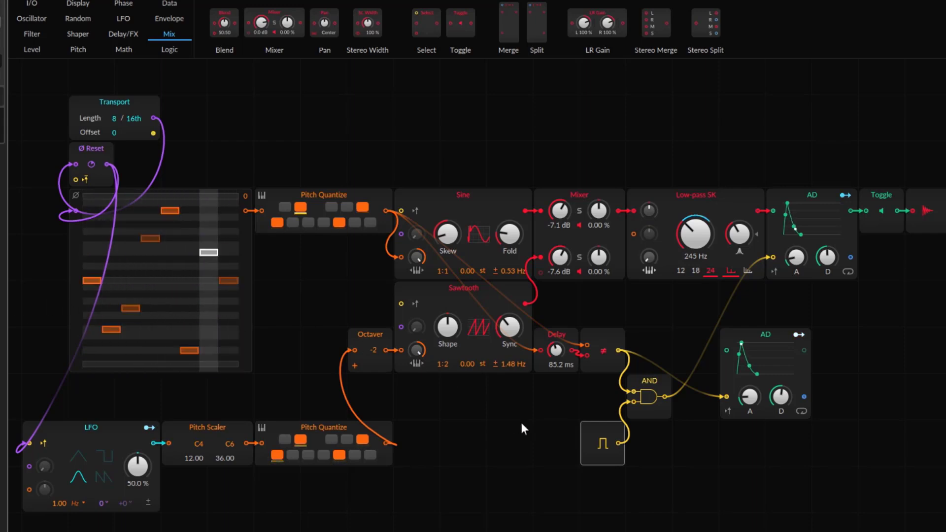
Step: Add an LFO below the Sawtooth, beside the lower Pitch Quantize, and set its shape skew to 0.00 %
left_click(121, 18)
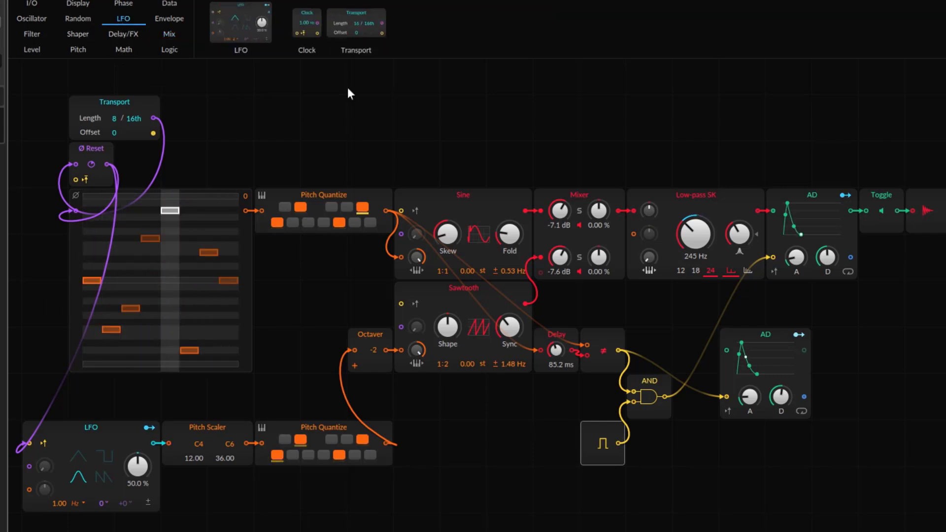
left_click_drag(413, 324, 422, 495)
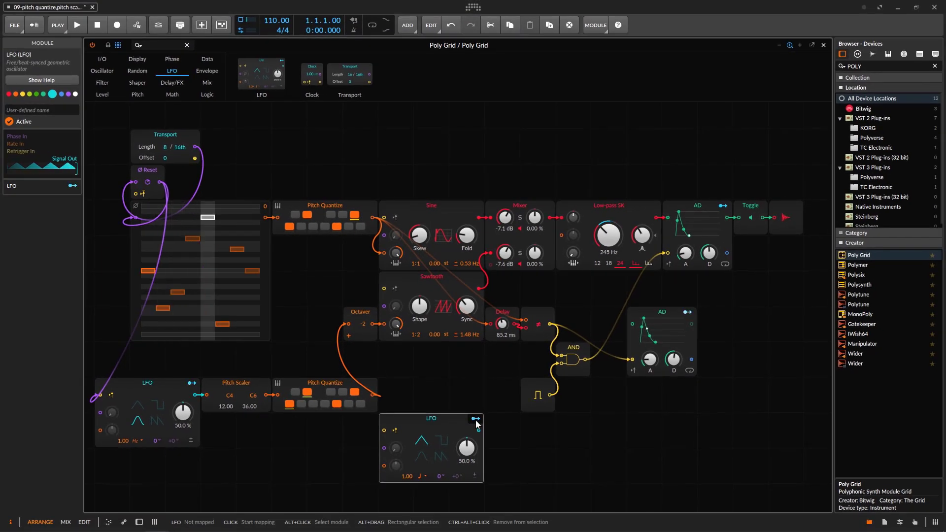
left_click_drag(461, 442, 462, 488)
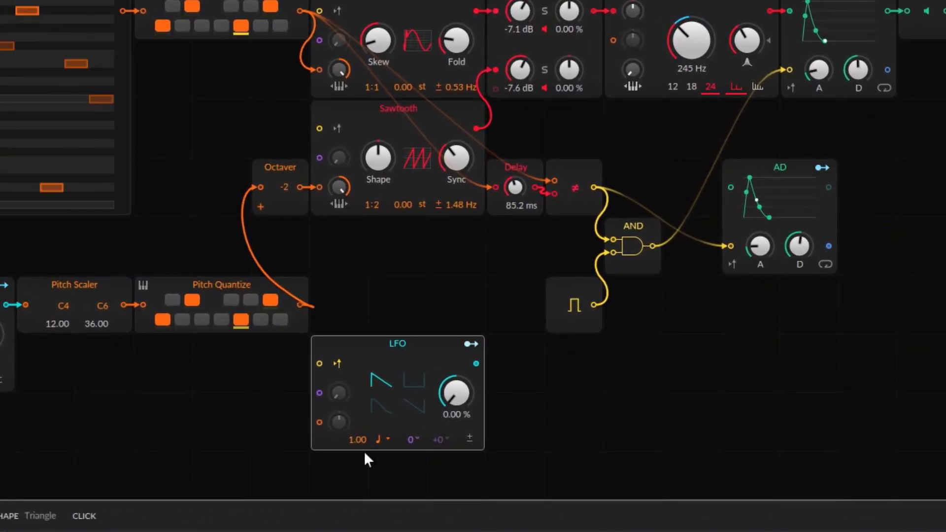
Step: Set the new LFO's rate unit to bar and map its modulation to the Octaver's octave shift
left_click(386, 439)
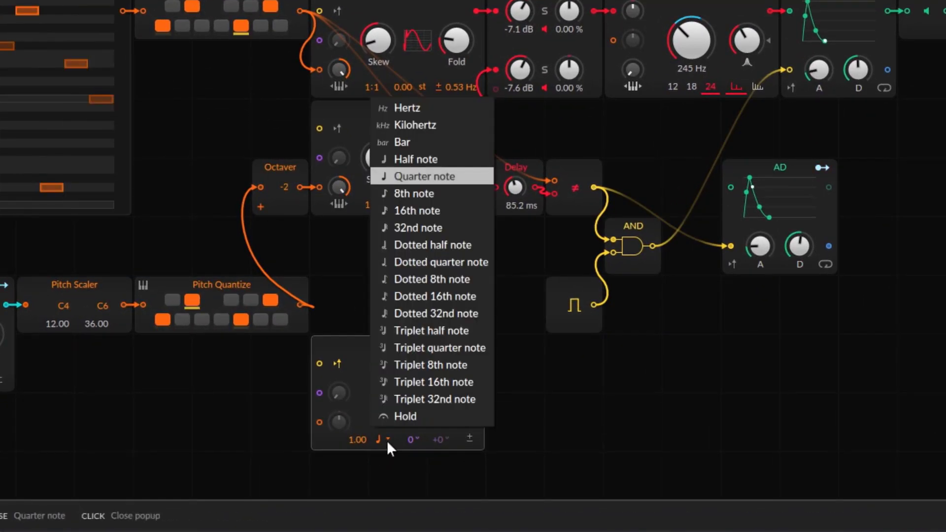
left_click(436, 145)
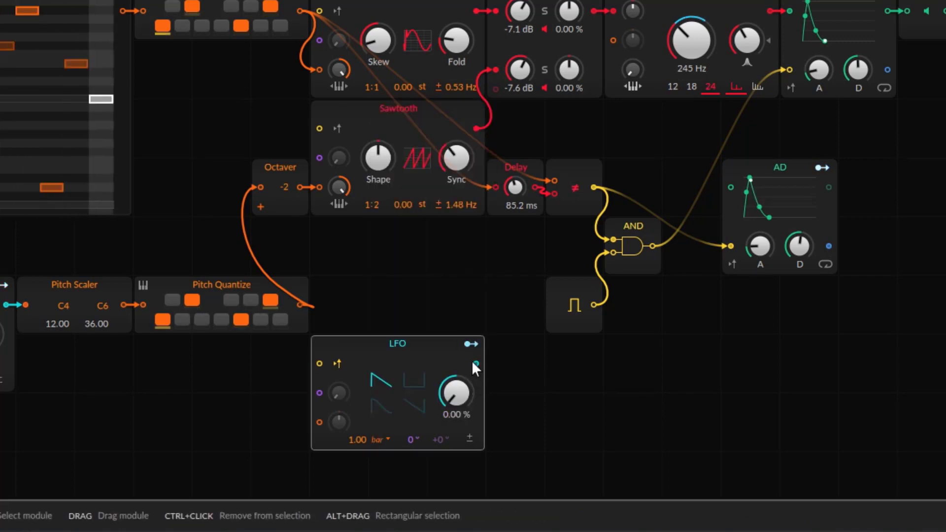
left_click(471, 343)
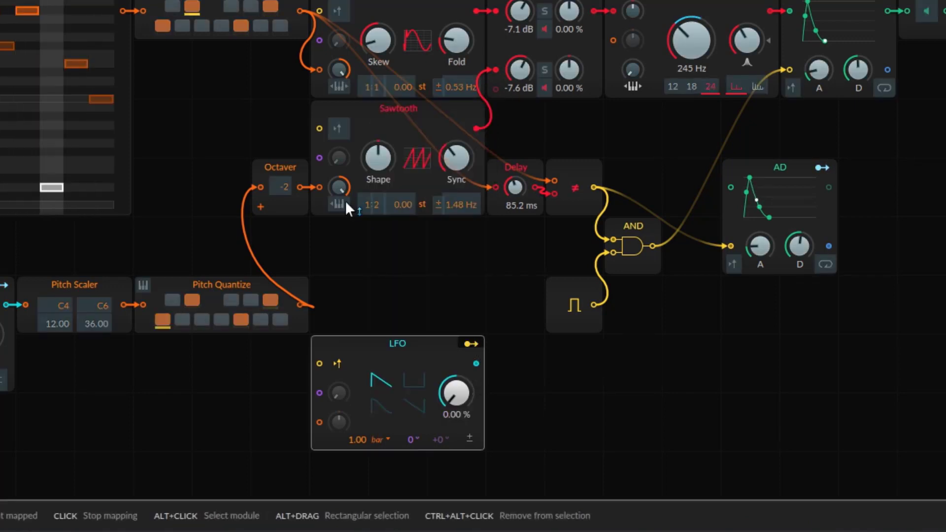
left_click_drag(284, 185, 284, 113)
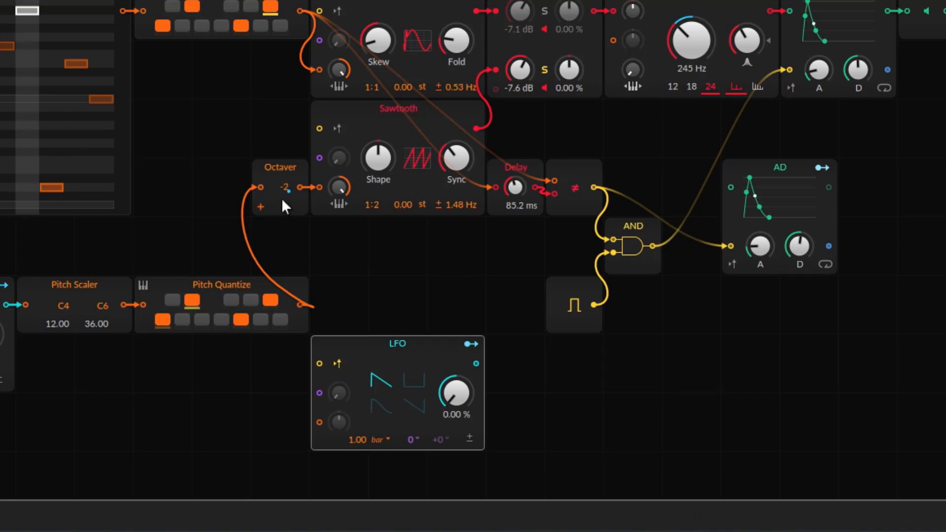
Step: Set the Octaver to +3 and set the LFO's modulation of its octave shift to -6.00
left_click_drag(283, 187, 282, 165)
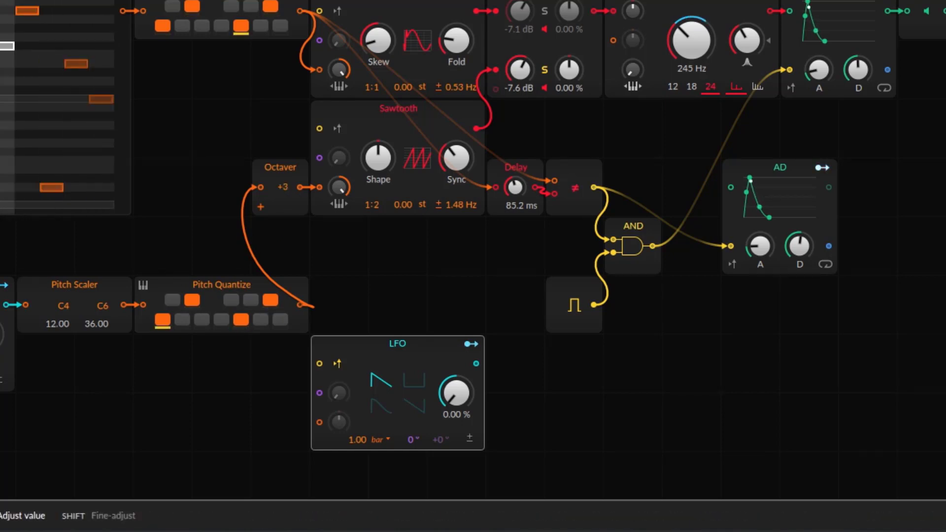
left_click(471, 344)
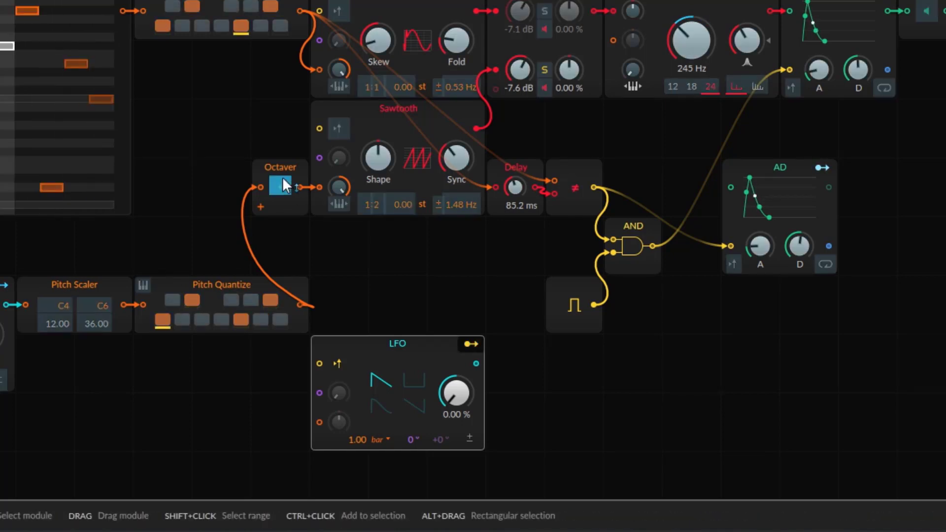
left_click_drag(283, 184, 283, 214)
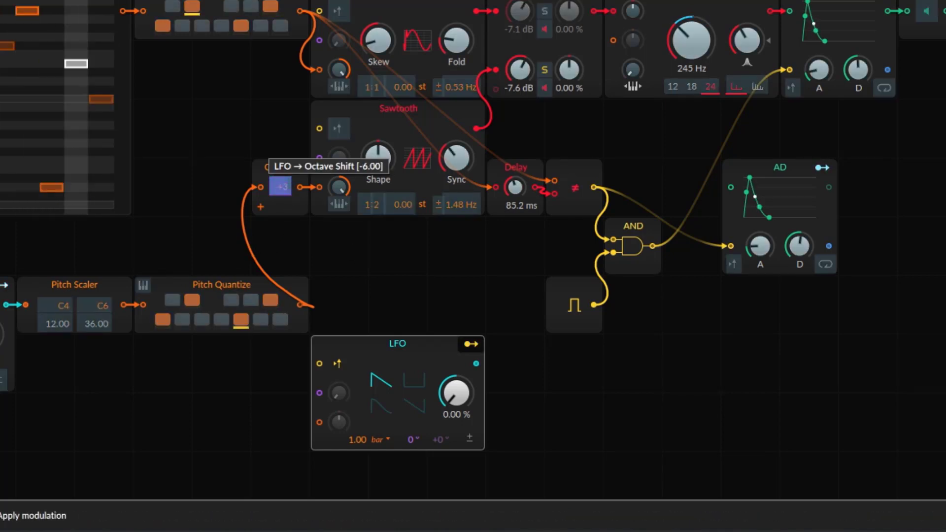
left_click(472, 344)
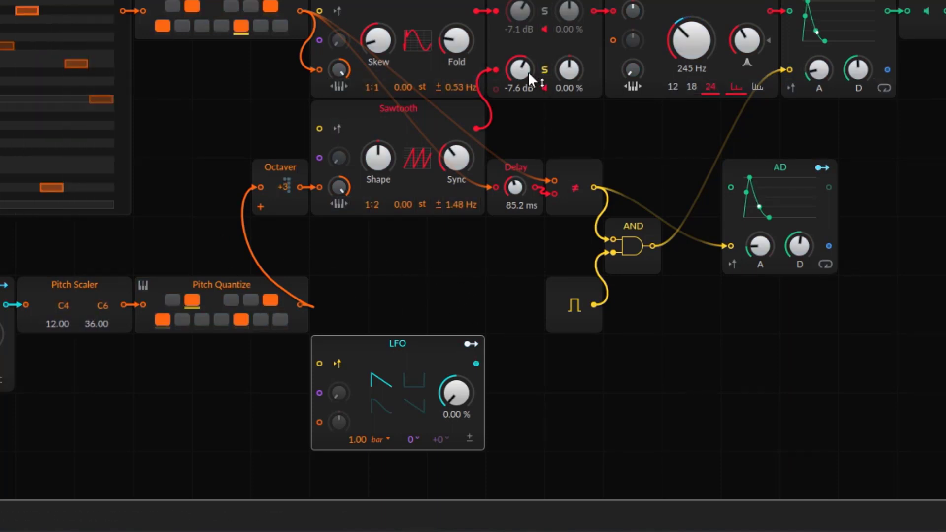
Step: Set the Mixer's sawtooth channel to -4.1 dB, and adjust the Sawtooth's sync and its detune to ±1.86 Hz
left_click_drag(528, 72, 524, 69)
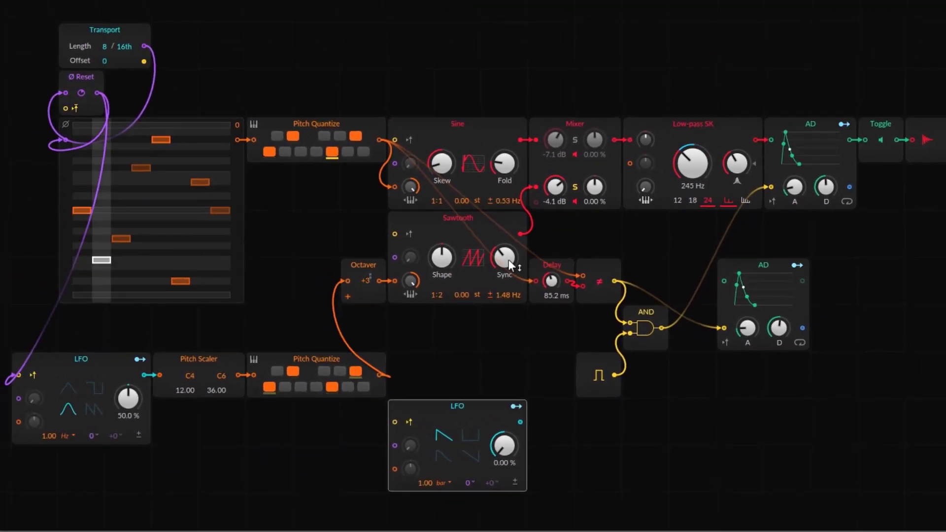
left_click_drag(462, 161, 462, 175)
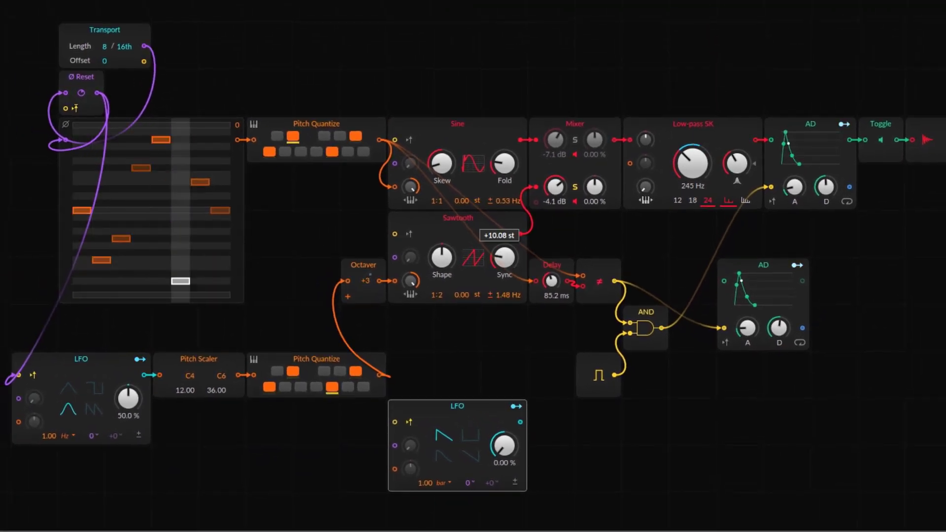
left_click_drag(504, 257, 504, 276)
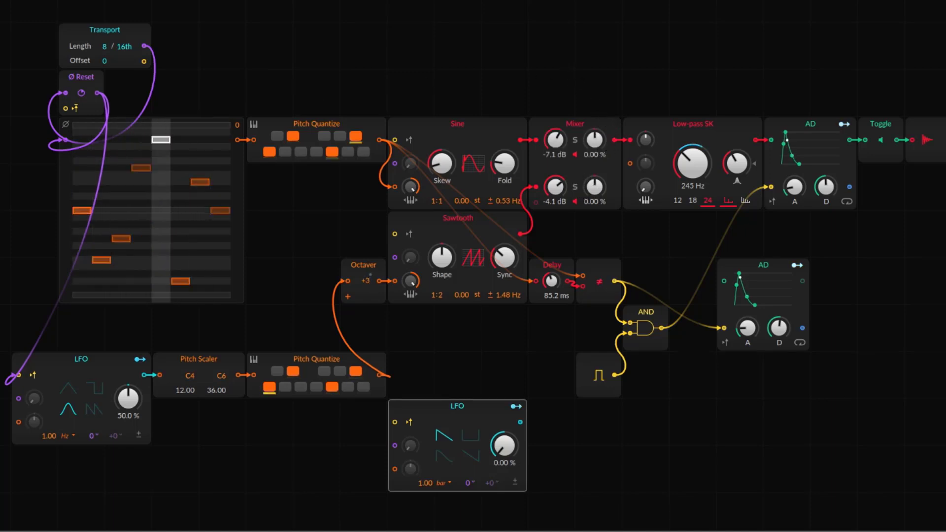
left_click_drag(507, 293, 507, 283)
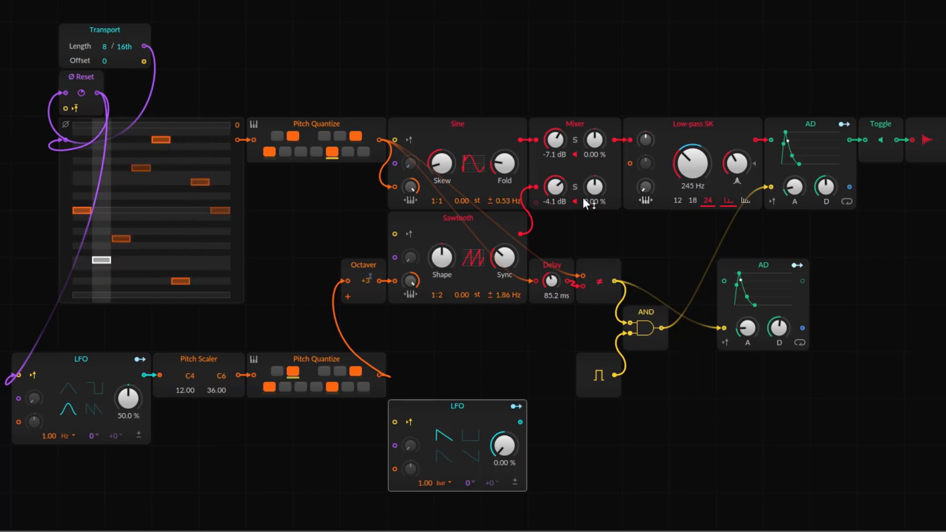
Step: Set the Mixer levels to -3.1 dB for the sawtooth channel and -6.1 dB for the sine channel
left_click_drag(554, 188, 554, 183)
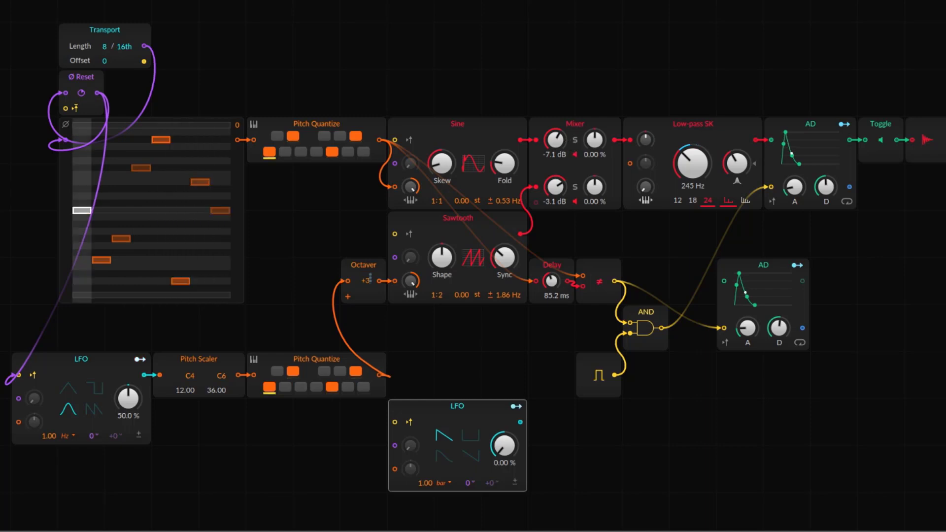
left_click_drag(554, 139, 552, 134)
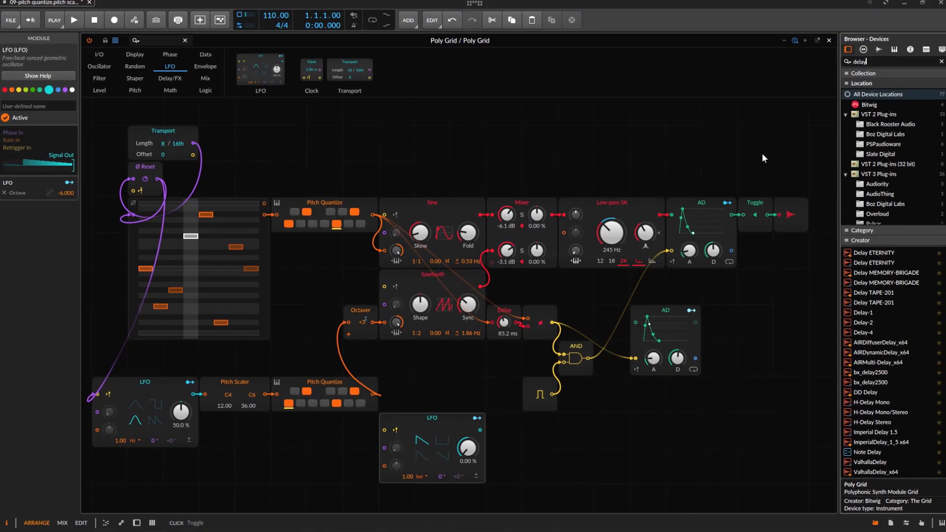
Step: Show the track's device chain and add Delay-2 directly after the Poly Grid
left_click(137, 522)
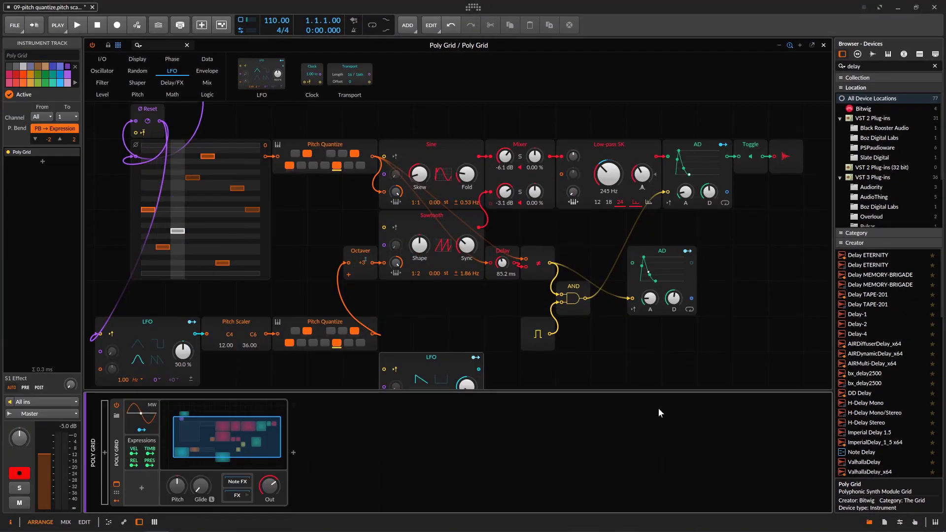
left_click_drag(859, 325, 296, 453)
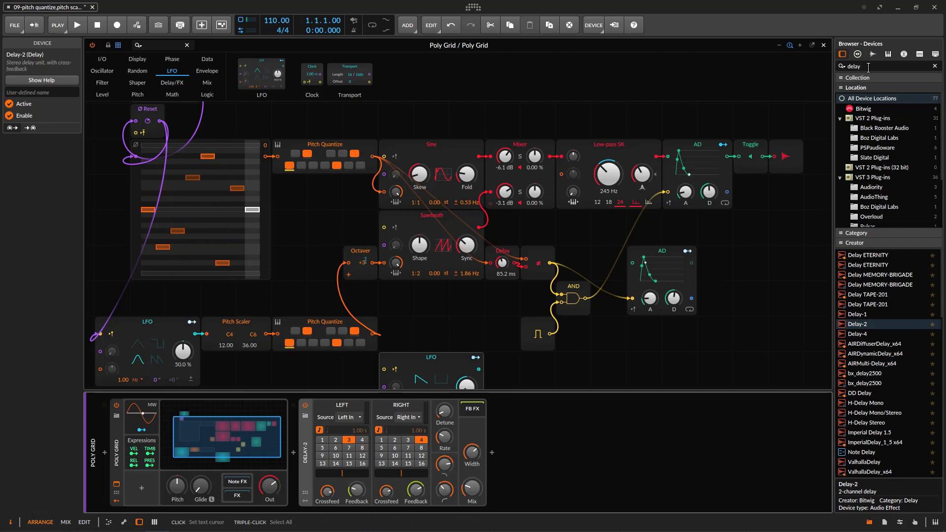
Step: Search the device browser for "reve" and add the Bitwig Reverb after Delay-2 in the device chain
left_click_drag(869, 68, 815, 67)
type("re")
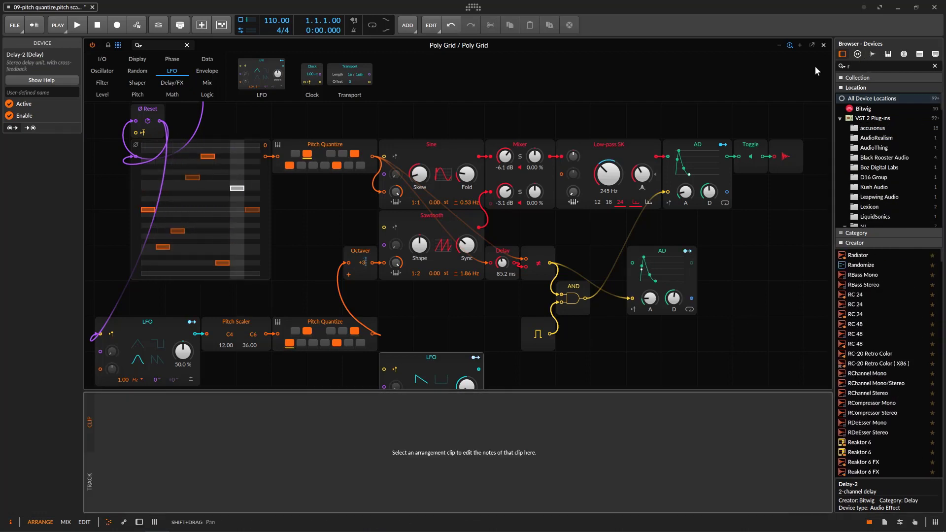
left_click(869, 64)
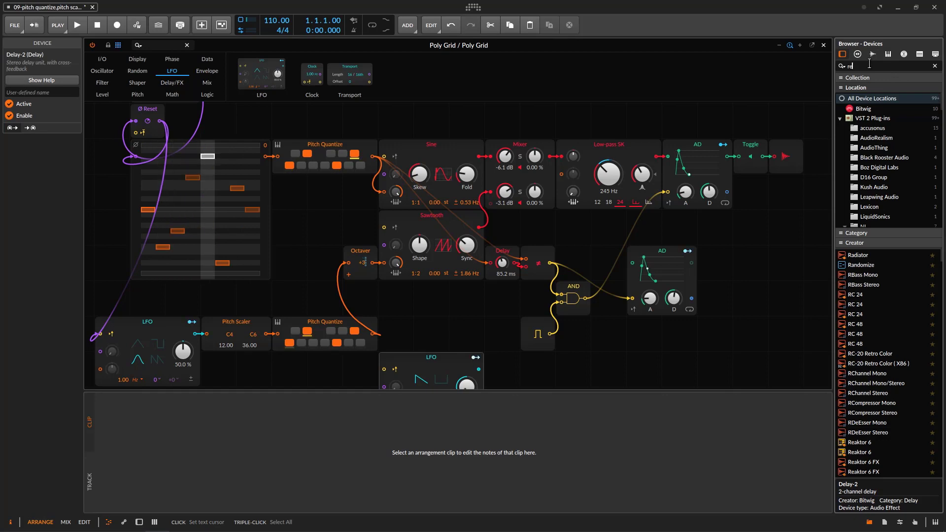
type("ve")
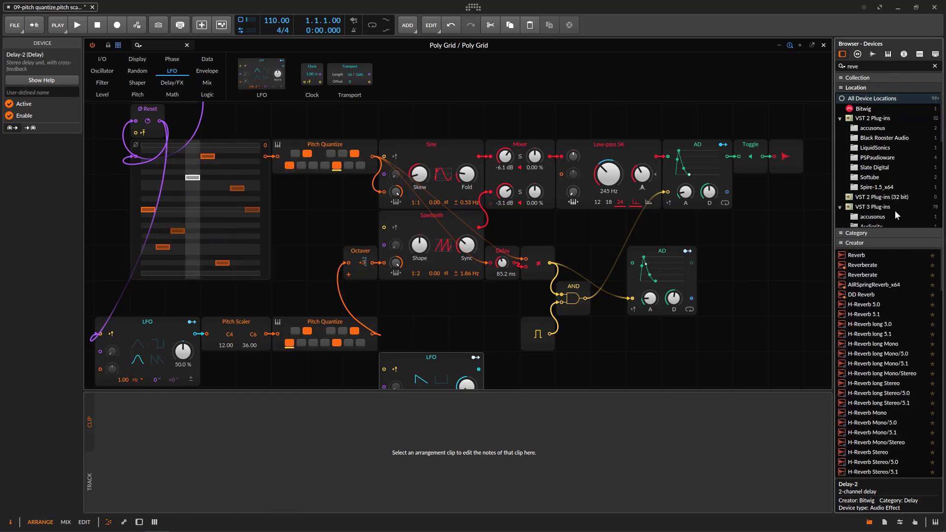
left_click(139, 522)
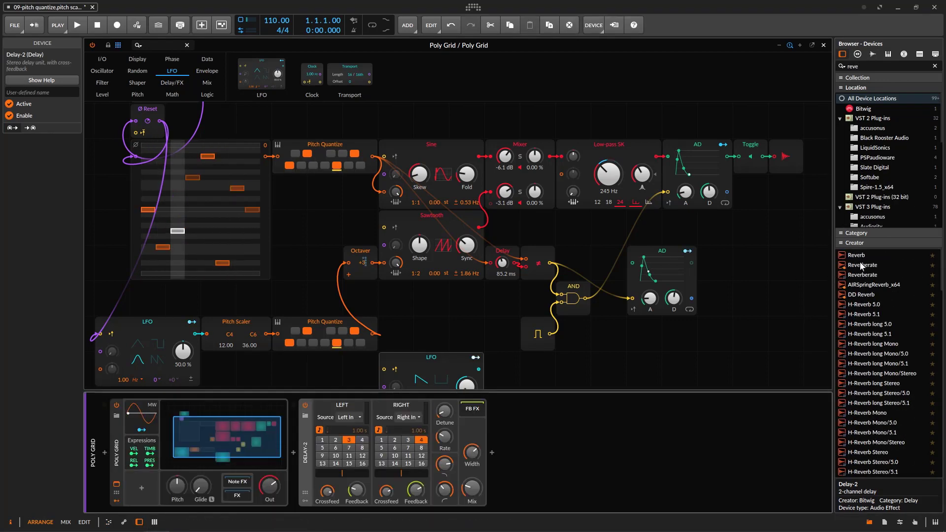
left_click_drag(857, 255, 601, 478)
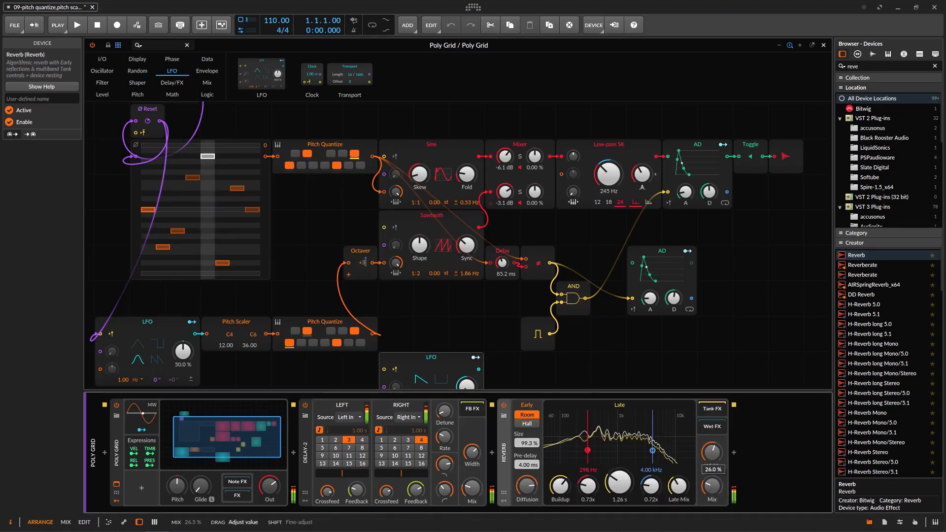
Step: Enable note input on both Pitch Quantize modules so that played notes define the scale
scroll(698, 352, "down", 1)
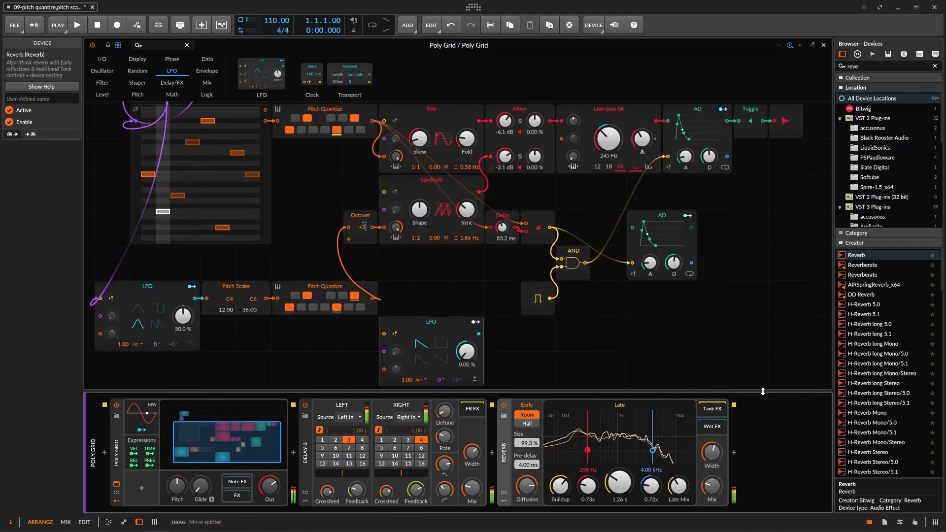
scroll(724, 334, "up", 1)
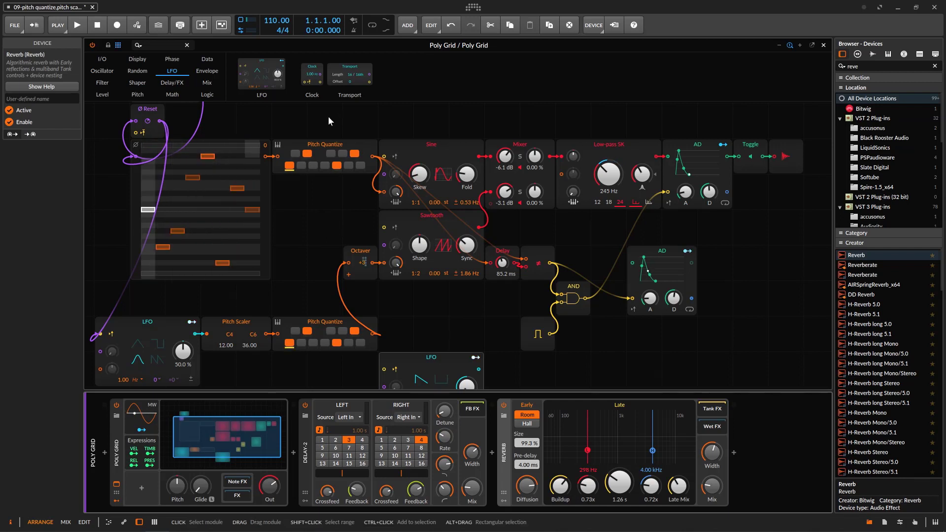
left_click(278, 145)
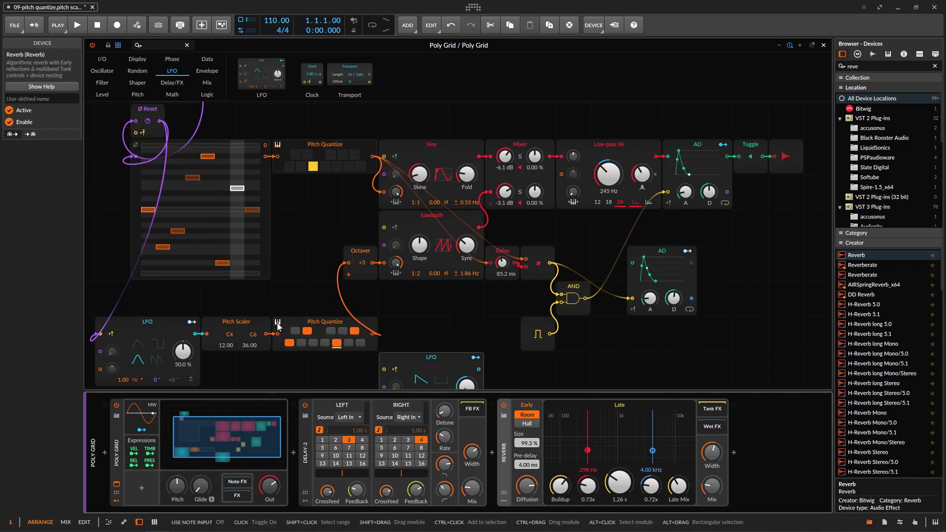
left_click(278, 323)
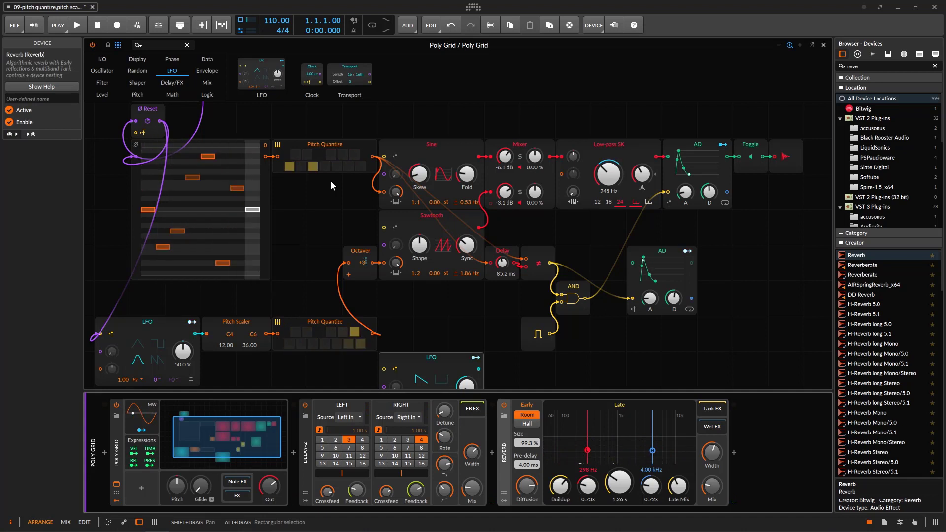
Step: Collapse the device chain area to give the Grid editor the full height
left_click(764, 389)
left_click_drag(764, 392, 778, 488)
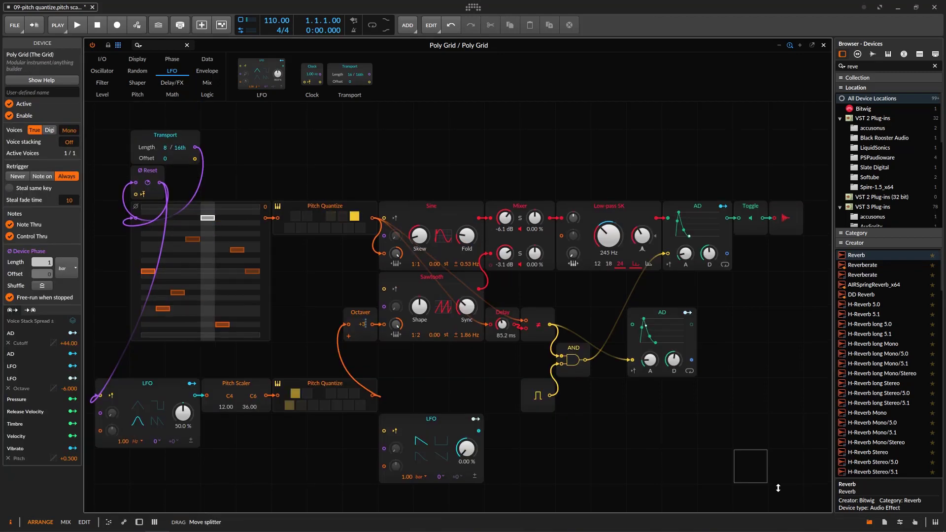